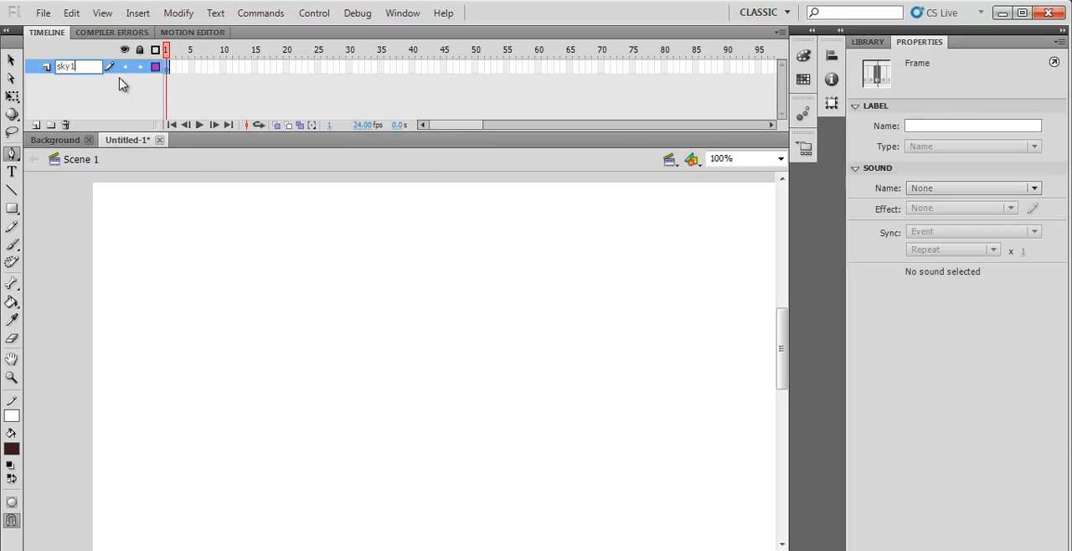
- Add two new layers above sky1 and name them sky2 and sky3
{"action": "left_click", "coordinate": [36, 125]}
{"action": "double_click", "coordinate": [71, 67]}
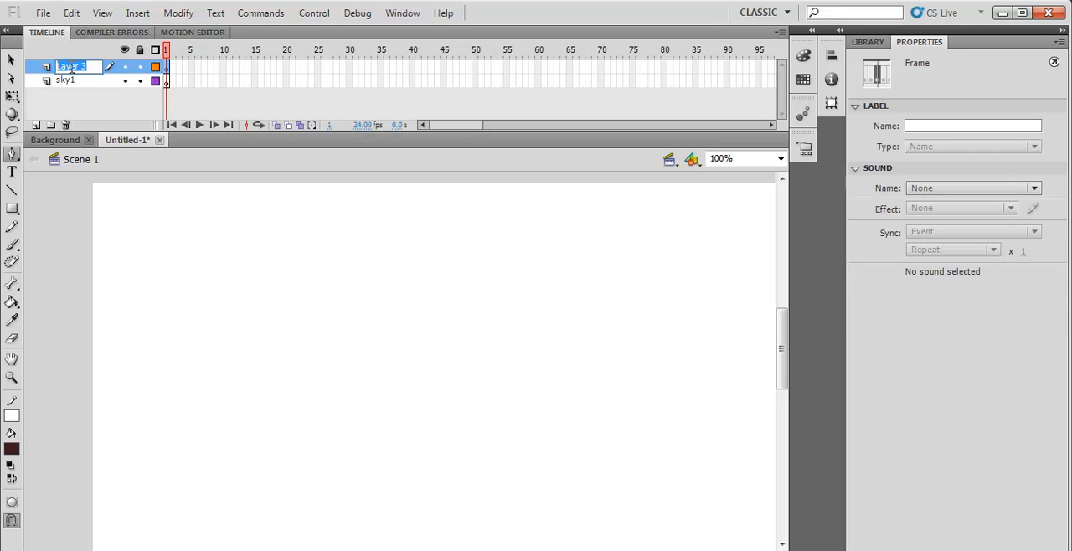
{"action": "type", "text": "sky2"}
{"action": "left_click", "coordinate": [35, 125]}
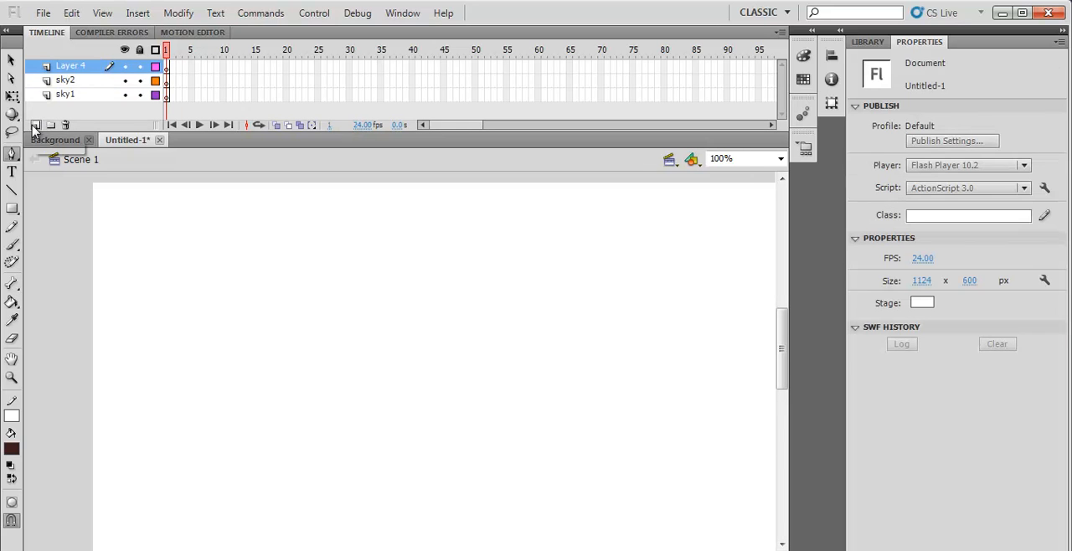
{"action": "double_click", "coordinate": [71, 66]}
{"action": "type", "text": "sky3"}
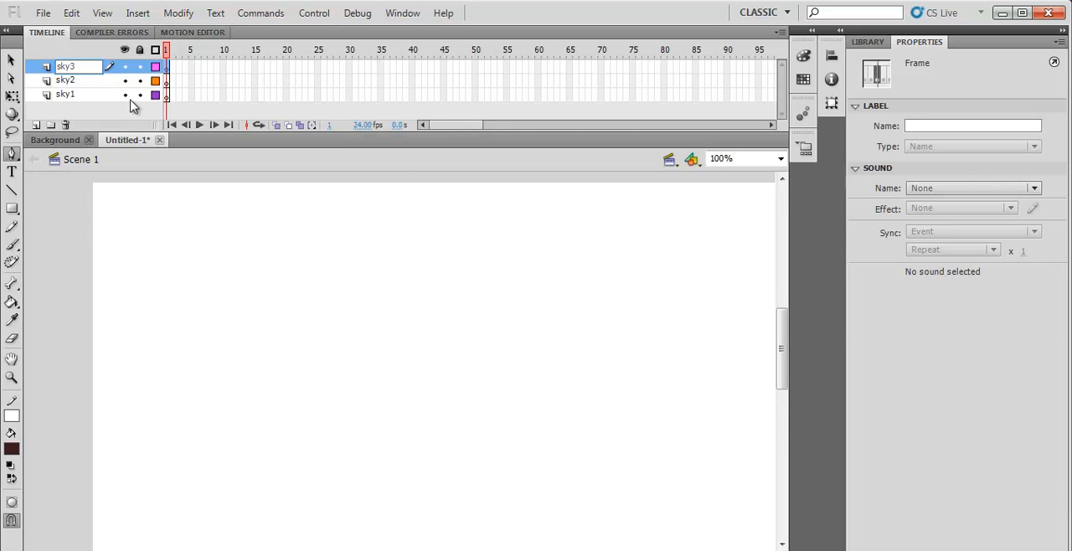
- Lock the sky3 and sky2 layers, and make frame 1 of sky1 active for drawing with the Pen tool
{"action": "left_click", "coordinate": [140, 67]}
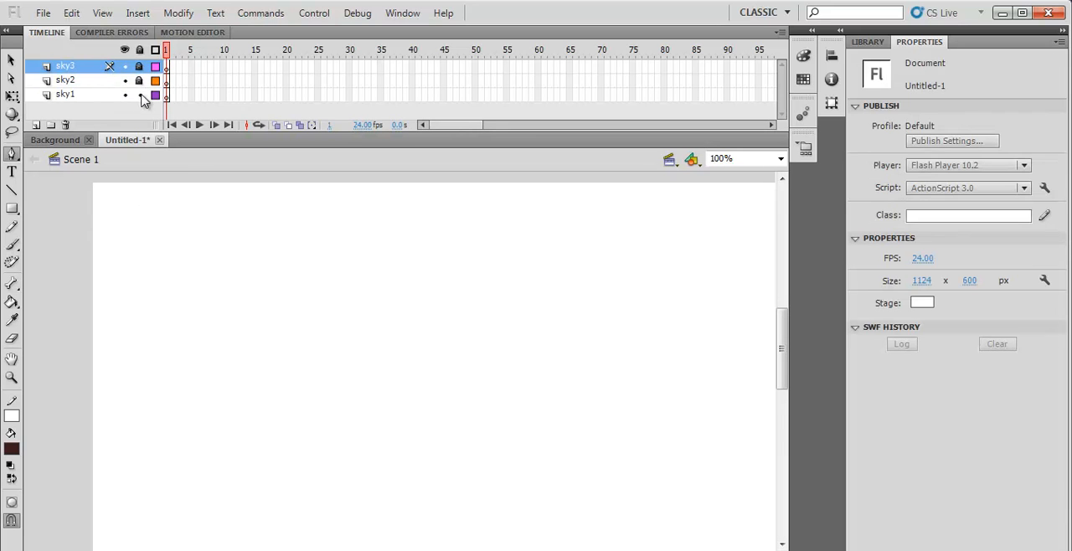
{"action": "left_click", "coordinate": [12, 155]}
{"action": "left_click", "coordinate": [167, 97]}
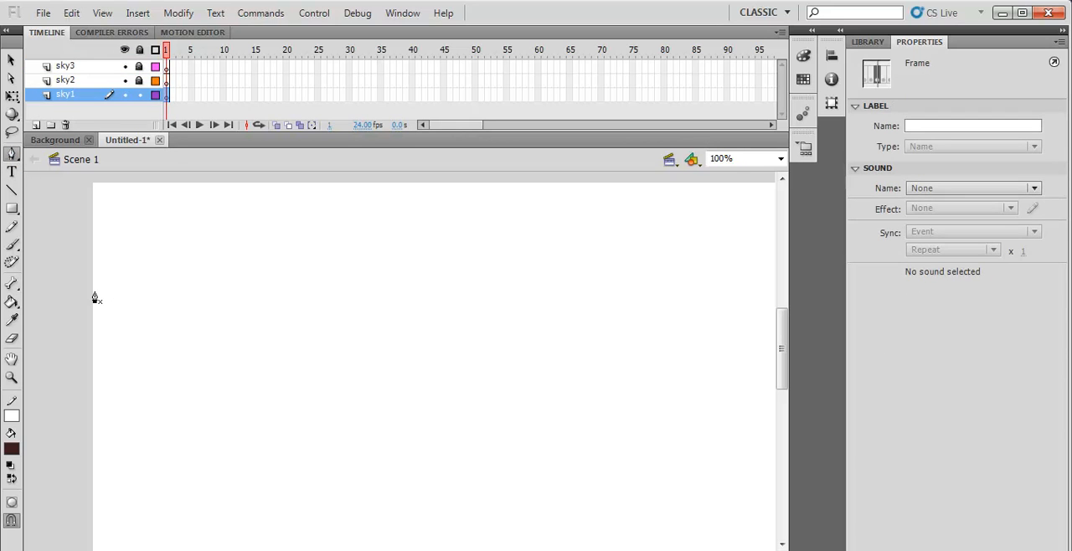
- With a stroke of 4, begin a Pen path on sky1 along the stage's upper edge and partway down its right edge
{"action": "left_click", "coordinate": [93, 191]}
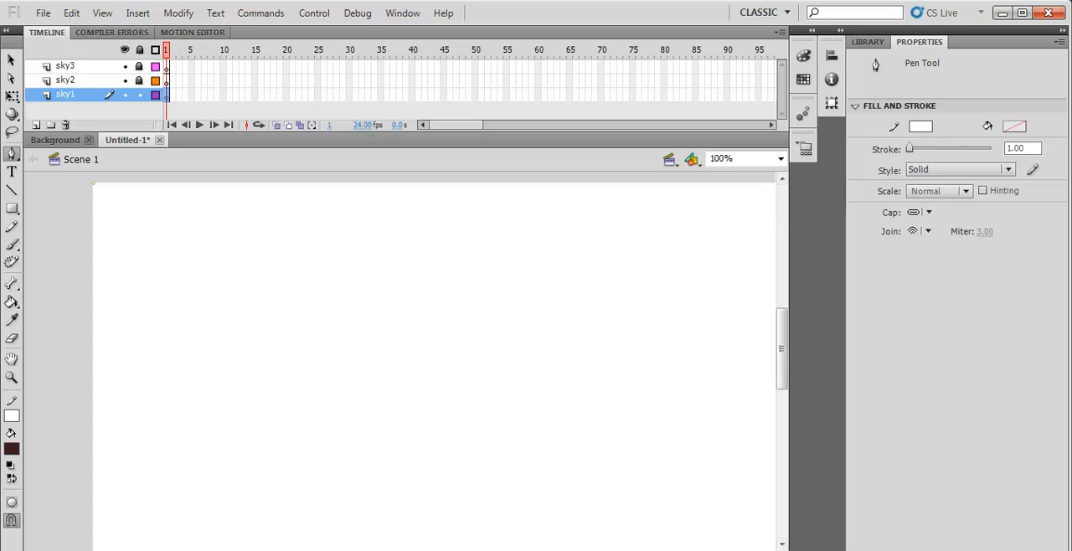
{"action": "left_click", "coordinate": [1023, 149]}
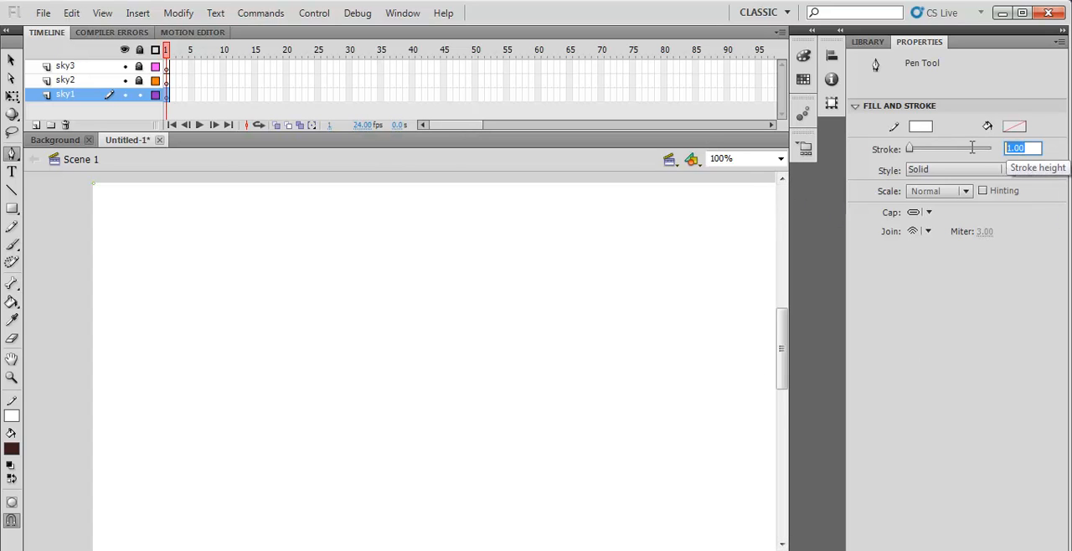
{"action": "left_click_drag", "start_coordinate": [536, 549], "coordinate": [605, 549]}
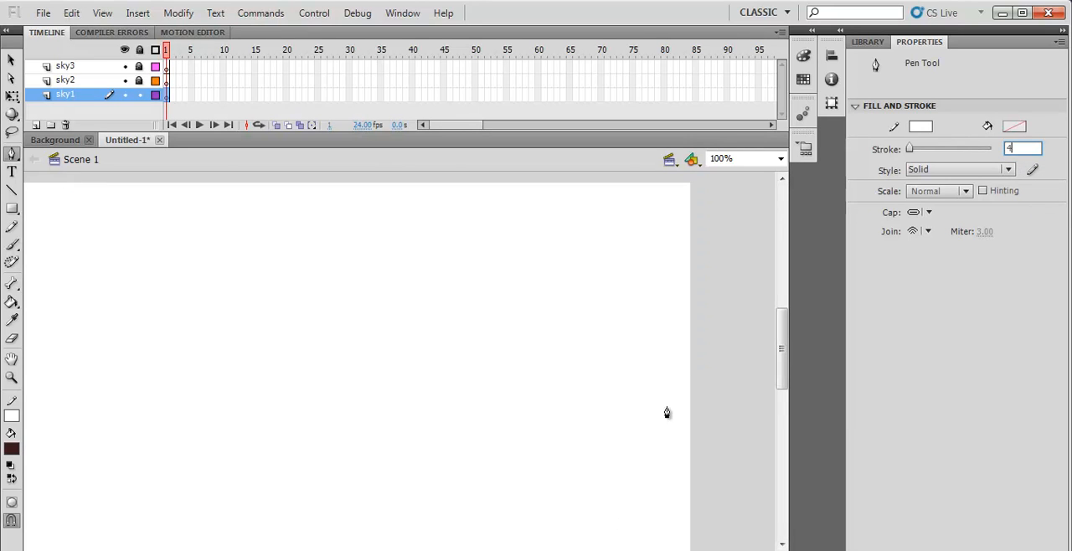
{"action": "left_click", "coordinate": [688, 184]}
{"action": "left_click", "coordinate": [689, 507]}
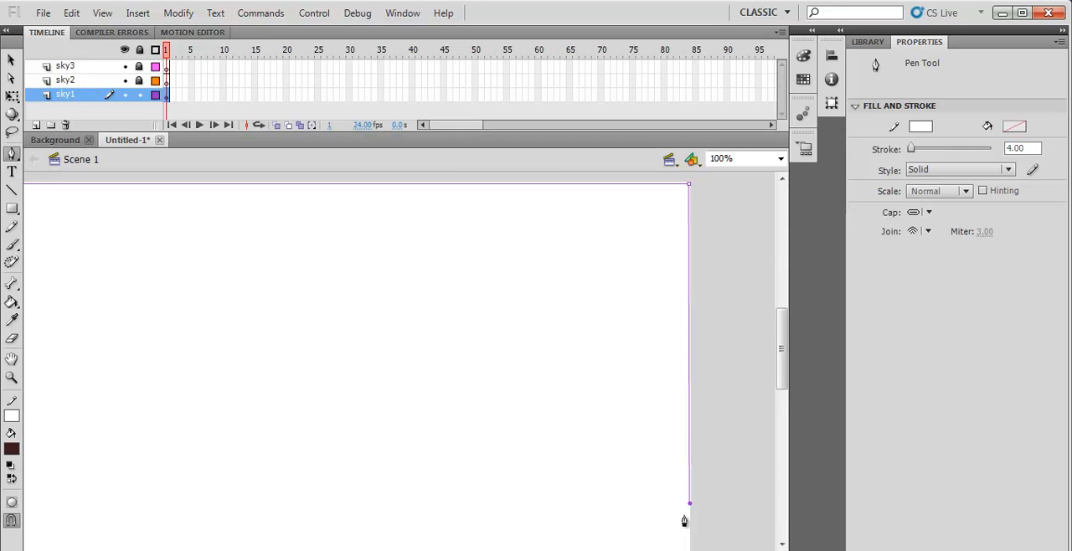
- Continue the Pen path from the stage's right edge leftward as an uneven, hilly lower boundary for the sky
{"action": "left_click", "coordinate": [606, 493]}
{"action": "left_click", "coordinate": [537, 457]}
{"action": "left_click", "coordinate": [529, 436]}
{"action": "left_click", "coordinate": [495, 445]}
{"action": "left_click", "coordinate": [395, 411]}
{"action": "left_click", "coordinate": [357, 393]}
{"action": "left_click", "coordinate": [346, 393]}
{"action": "left_click", "coordinate": [298, 413]}
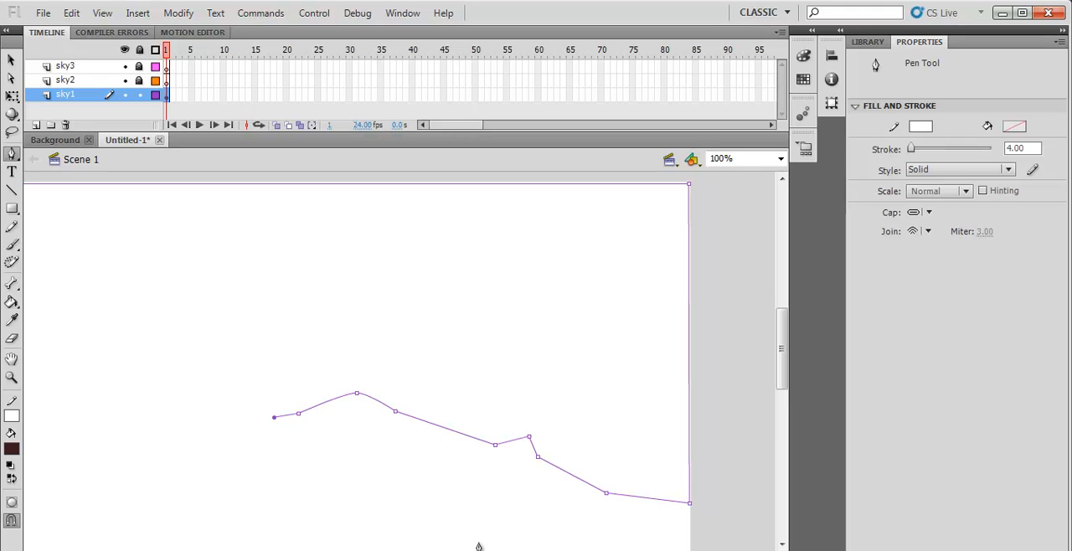
- Extend the uneven sky boundary to the stage's left edge and close the path at its upper-left starting corner
{"action": "scroll", "coordinate": [473, 545], "scroll_direction": "left", "scroll_amount": 5}
{"action": "left_click", "coordinate": [592, 319]}
{"action": "left_click", "coordinate": [528, 305]}
{"action": "left_click", "coordinate": [448, 324]}
{"action": "left_click", "coordinate": [398, 362]}
{"action": "left_click", "coordinate": [350, 362]}
{"action": "left_click", "coordinate": [344, 361]}
{"action": "left_click", "coordinate": [339, 360]}
{"action": "left_click", "coordinate": [281, 346]}
{"action": "left_click", "coordinate": [266, 333]}
{"action": "left_click", "coordinate": [261, 331]}
{"action": "left_click", "coordinate": [223, 313]}
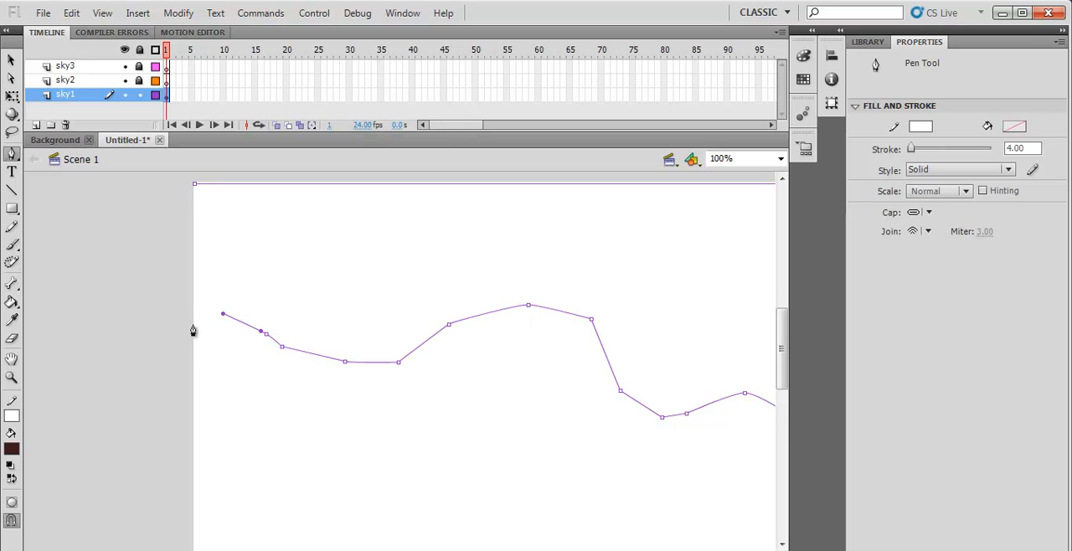
{"action": "left_click", "coordinate": [194, 184]}
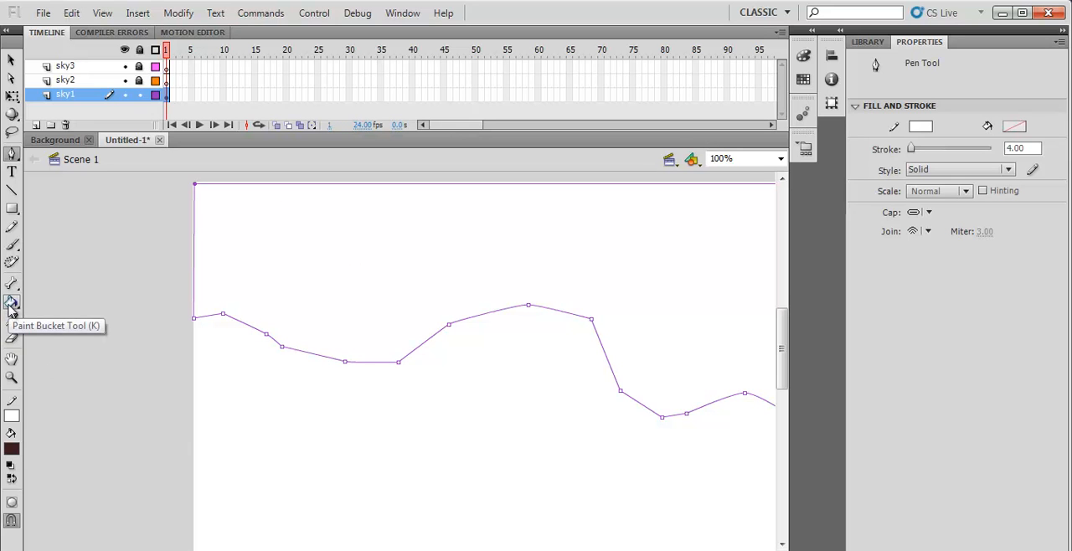
- Fill the closed sky outline with black using the Paint Bucket, and lock the sky1 layer
{"action": "left_click", "coordinate": [11, 448]}
{"action": "left_click", "coordinate": [32, 289]}
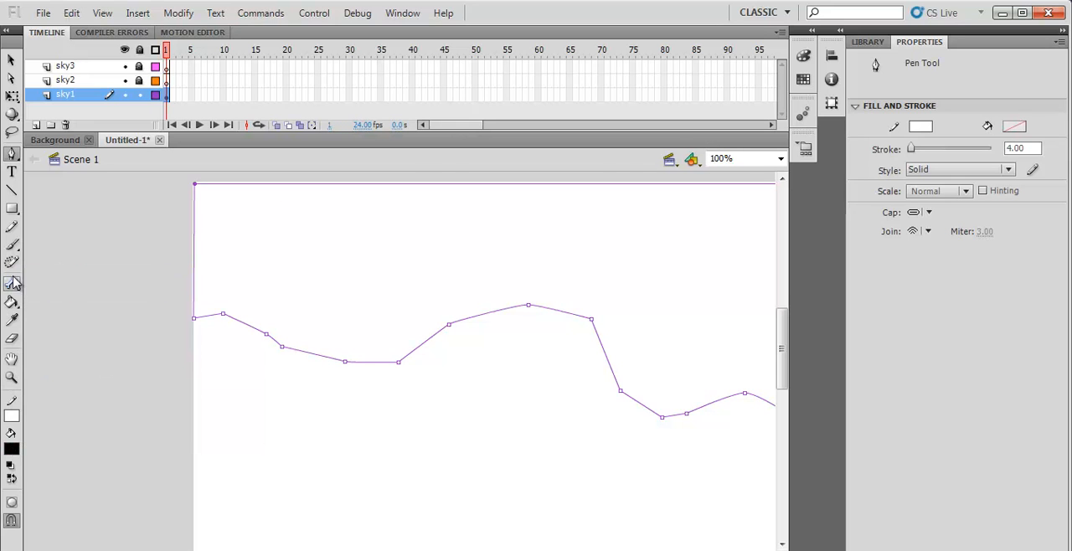
{"action": "left_click", "coordinate": [11, 302]}
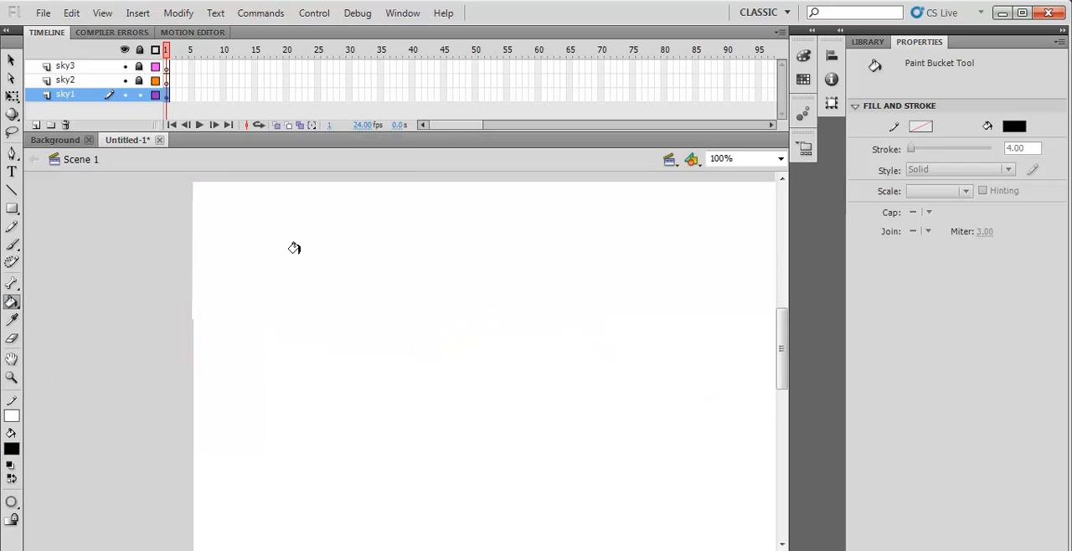
{"action": "left_click", "coordinate": [294, 248]}
{"action": "mouse_move", "coordinate": [441, 549]}
{"action": "left_mouse_down"}
{"action": "mouse_move", "coordinate": [536, 550]}
{"action": "mouse_move", "coordinate": [459, 550]}
{"action": "left_mouse_up"}
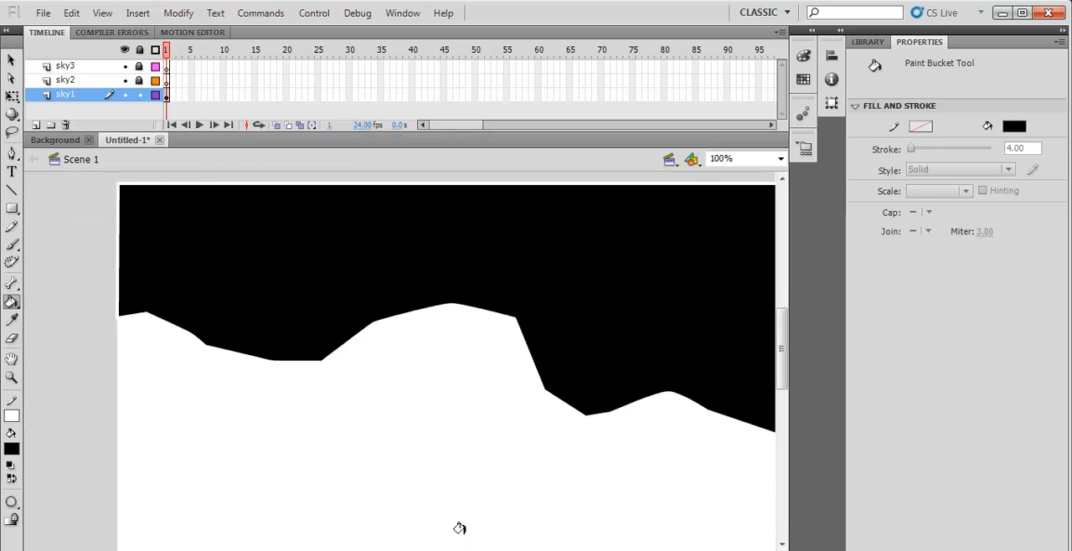
{"action": "left_click", "coordinate": [139, 95]}
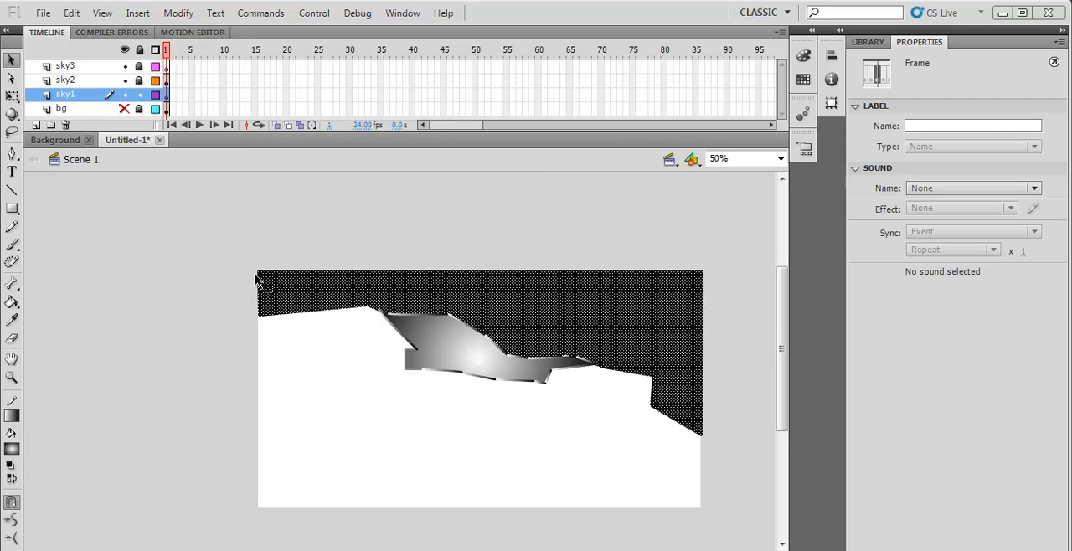
- With sky2 unlocked and sky1 locked, remove the stroke from the gradient shape on sky2
{"action": "left_click", "coordinate": [276, 244]}
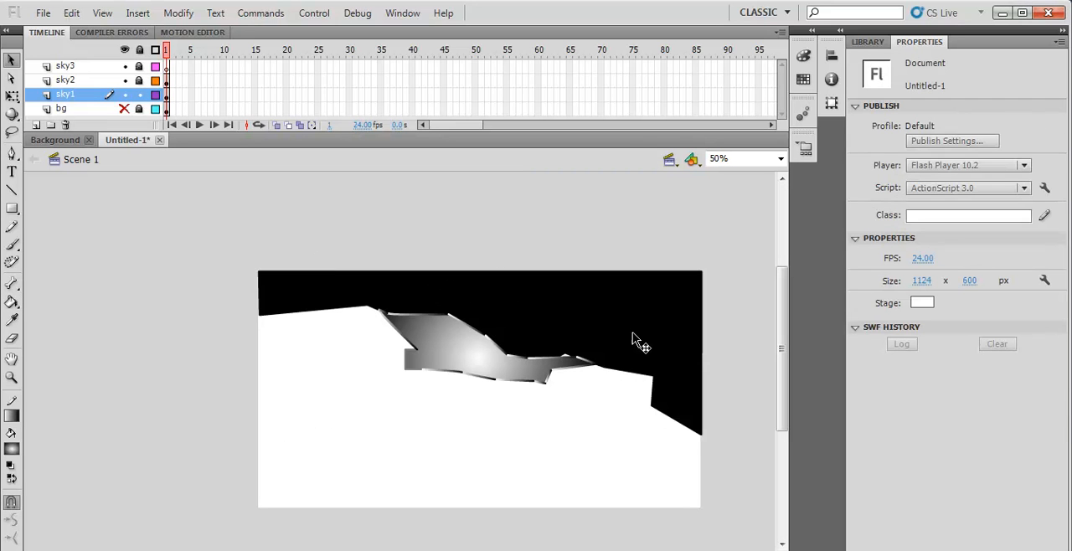
{"action": "left_click", "coordinate": [498, 306]}
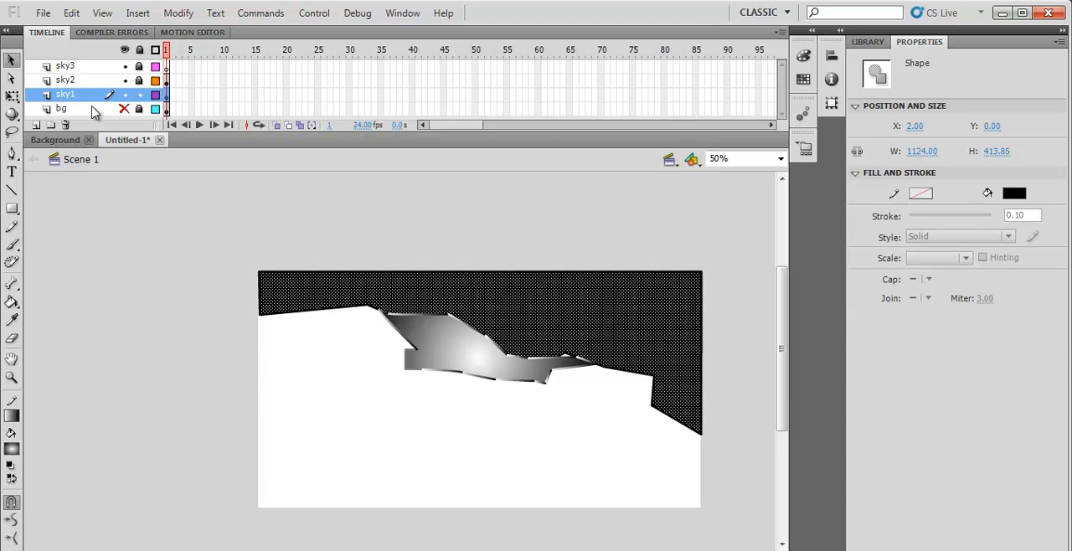
{"action": "left_click", "coordinate": [474, 358]}
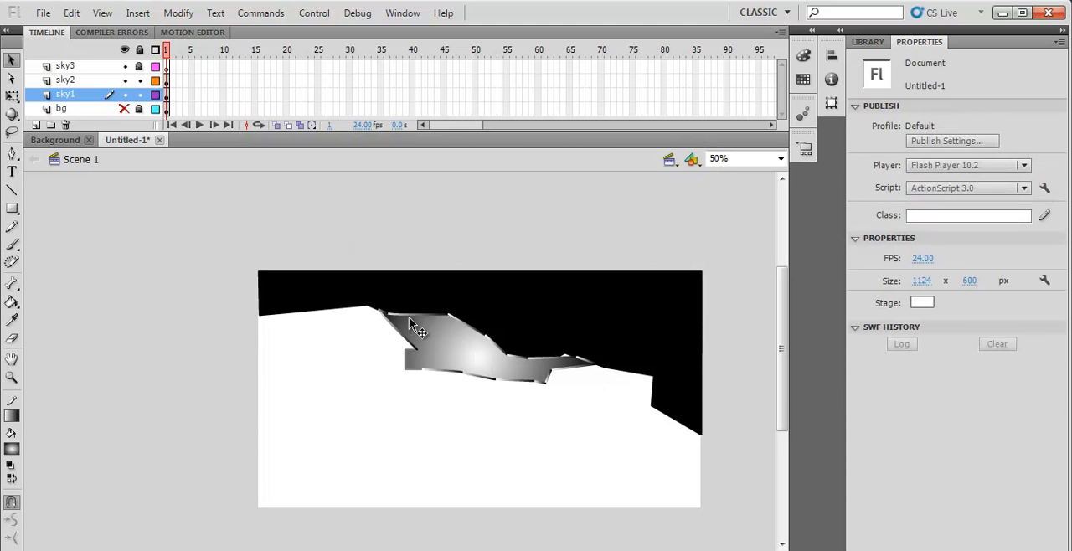
{"action": "left_click", "coordinate": [438, 352]}
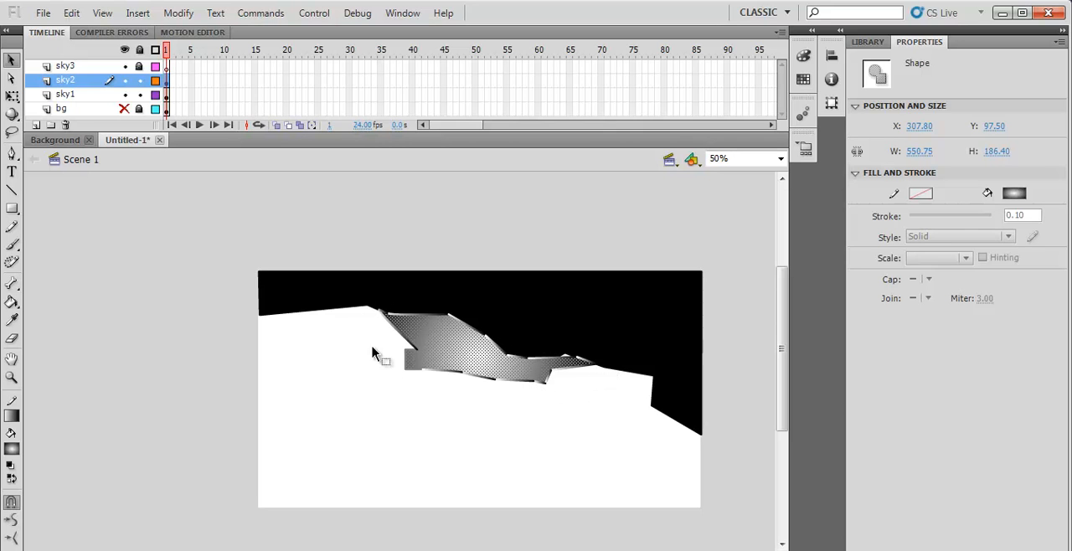
{"action": "left_click", "coordinate": [140, 94]}
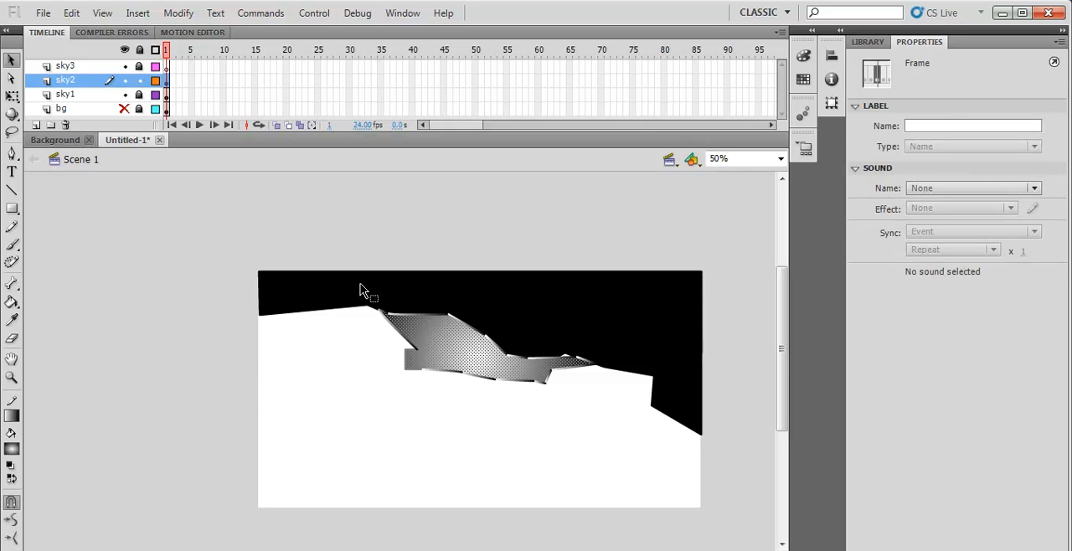
{"action": "left_click_drag", "start_coordinate": [355, 288], "coordinate": [630, 432]}
{"action": "left_click", "coordinate": [13, 417]}
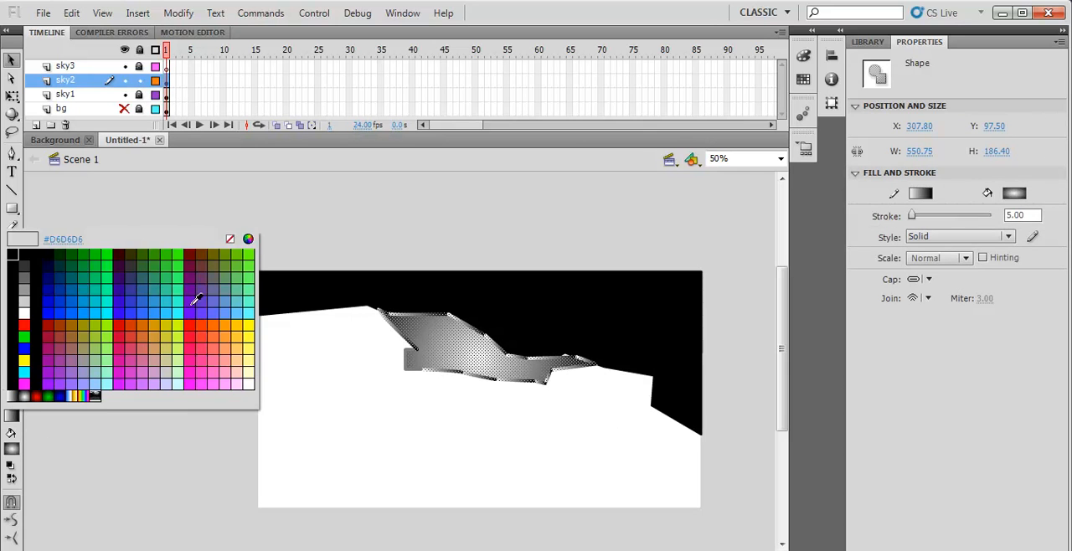
{"action": "left_click", "coordinate": [230, 241]}
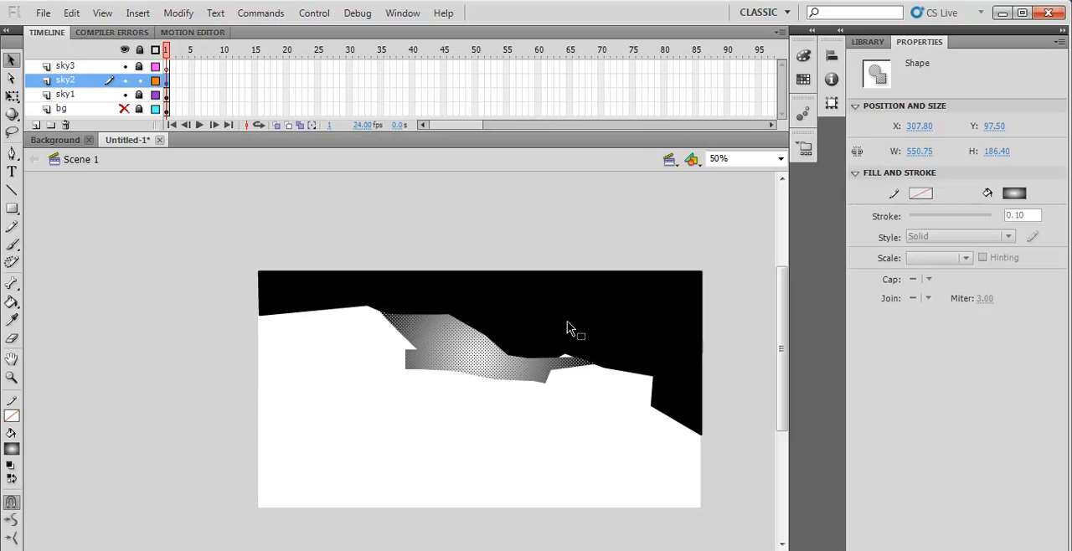
- Lock sky2, unlock sky1, and fill the black sky shape with the radial gradient centred near the middle of its upper edge
{"action": "left_click", "coordinate": [139, 81]}
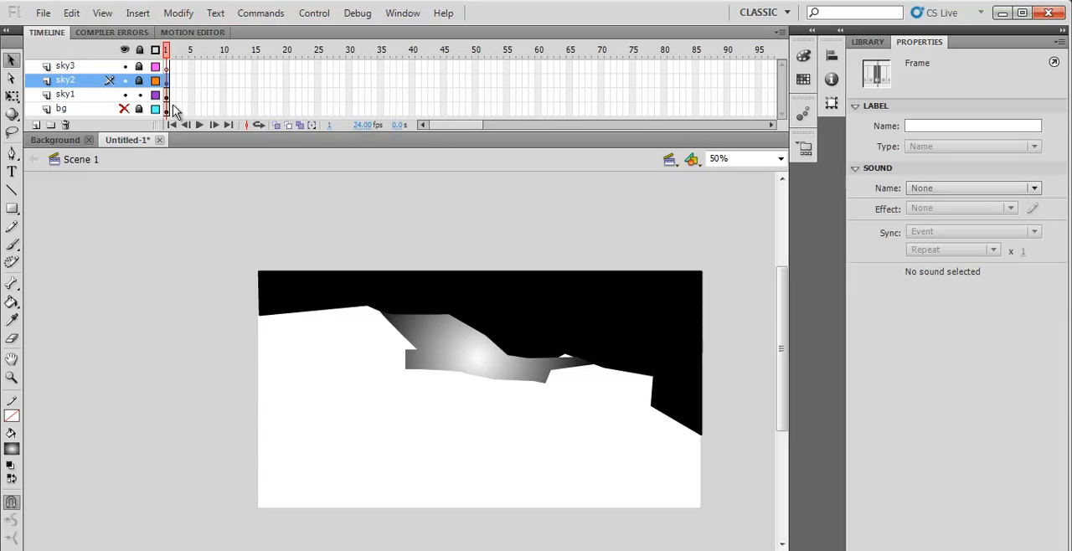
{"action": "left_click", "coordinate": [505, 293]}
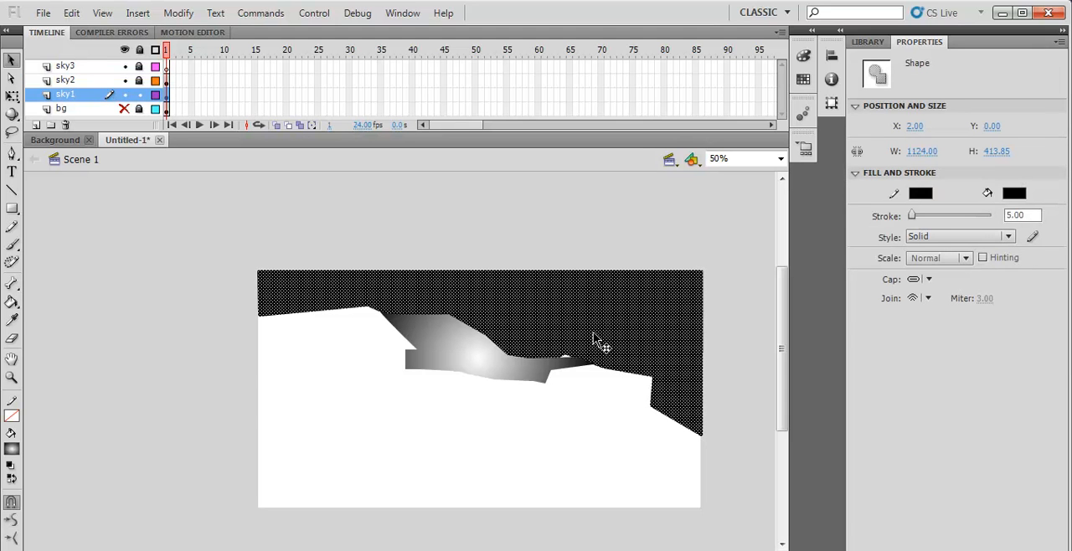
{"action": "left_click", "coordinate": [11, 301]}
{"action": "left_click", "coordinate": [538, 280]}
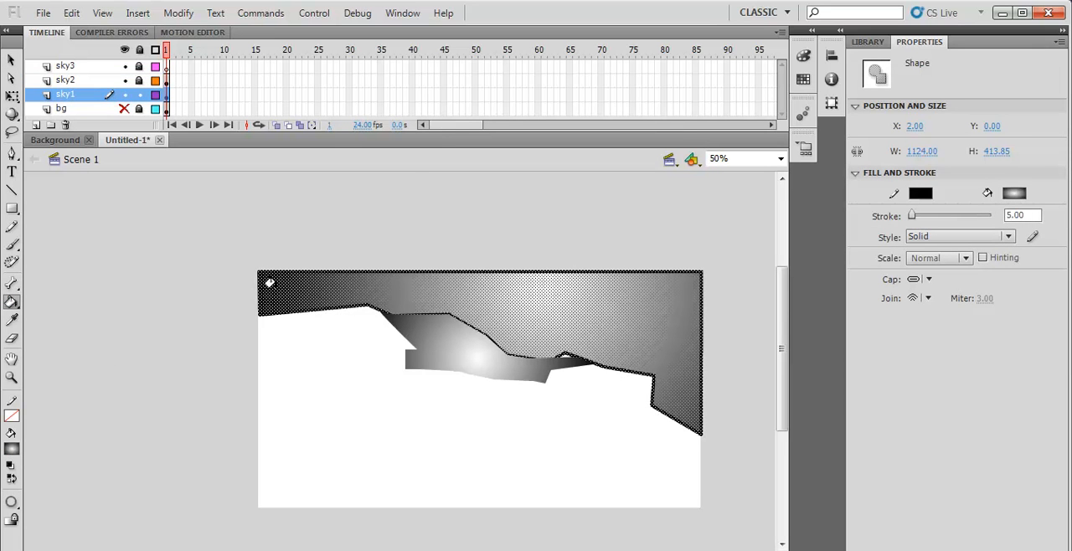
{"action": "key", "text": "v"}
{"action": "left_click", "coordinate": [347, 383]}
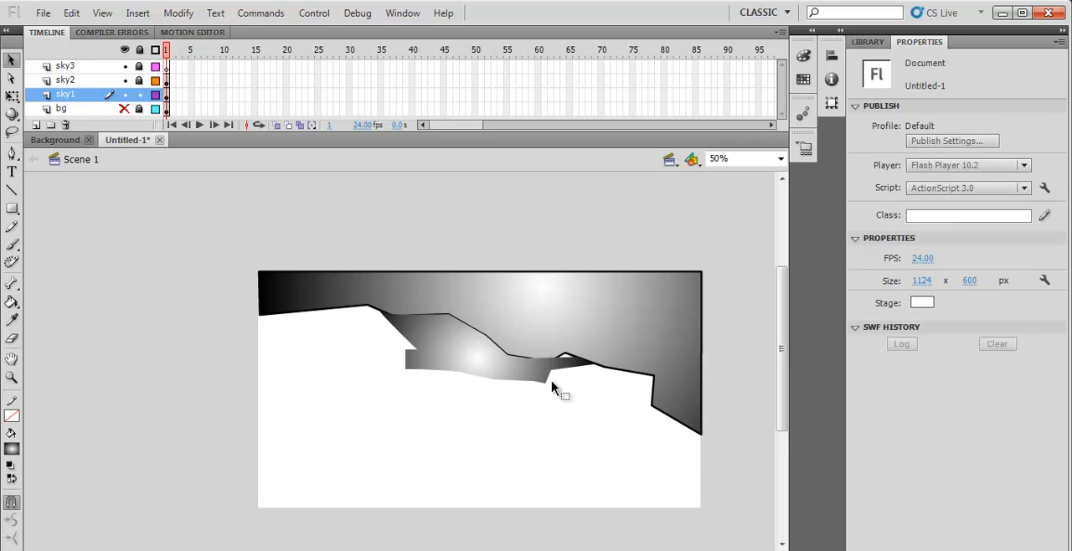
- Set the stroke height of the sky1 shape's outline to 0.1
{"action": "left_click_drag", "start_coordinate": [166, 220], "coordinate": [742, 504]}
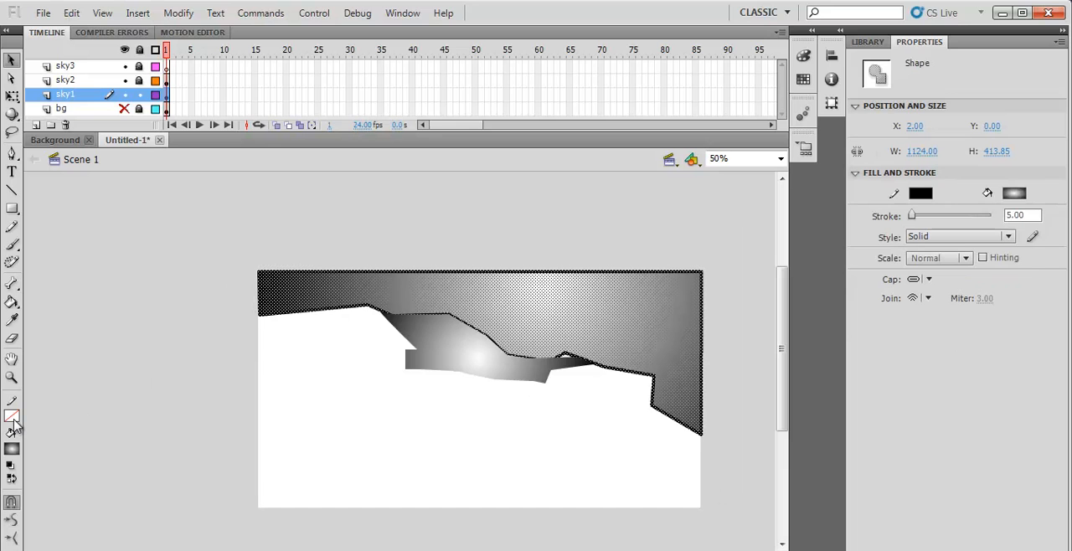
{"action": "left_click", "coordinate": [1033, 215]}
{"action": "type", "text": "0.1"}
{"action": "key", "text": "Return"}
{"action": "left_click", "coordinate": [711, 249]}
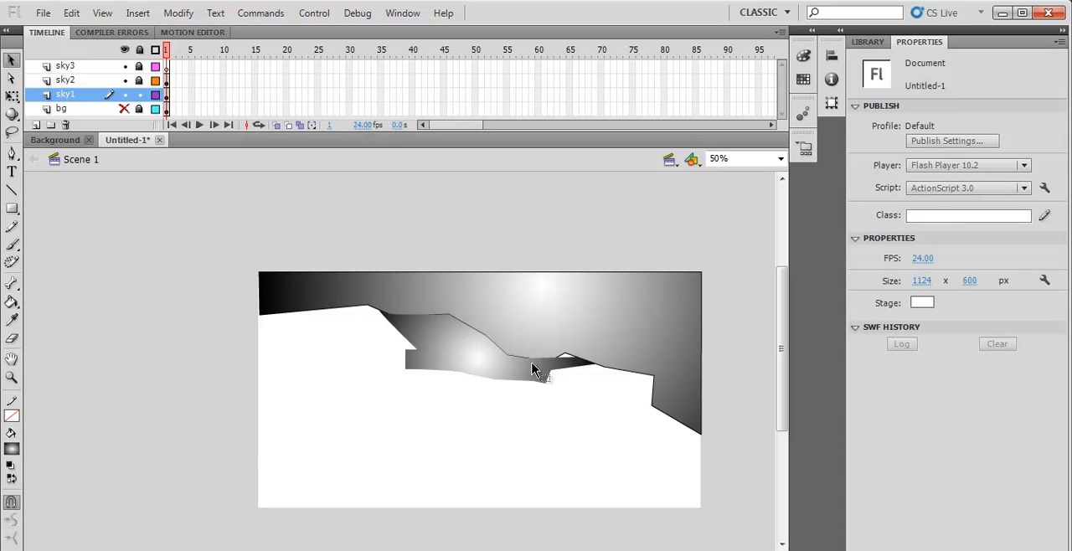
- Delete one lower segment of the sky1 shape's outline, and set the stroke color of the rest to none
{"action": "left_click", "coordinate": [570, 359]}
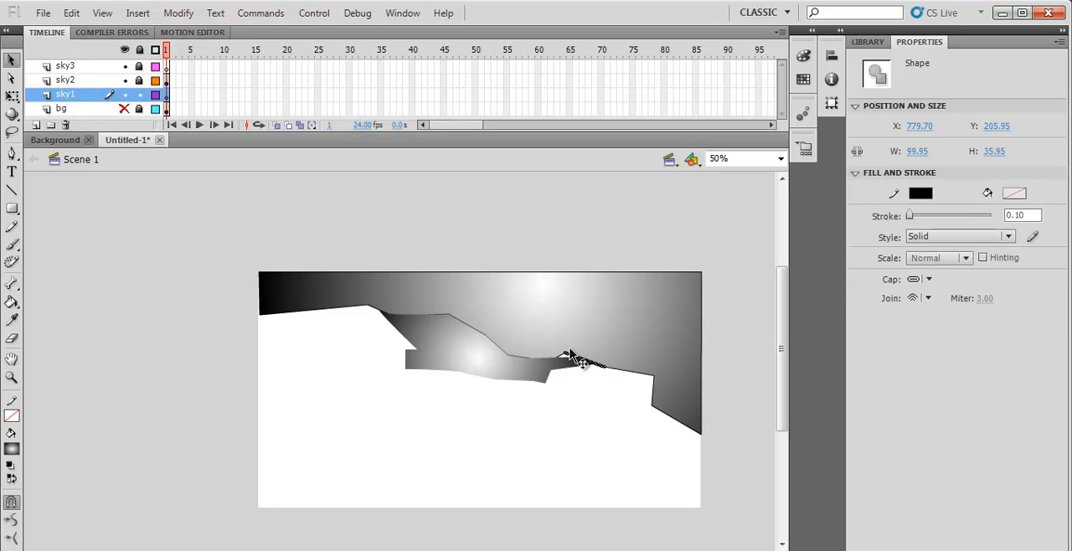
{"action": "left_click", "coordinate": [632, 376]}
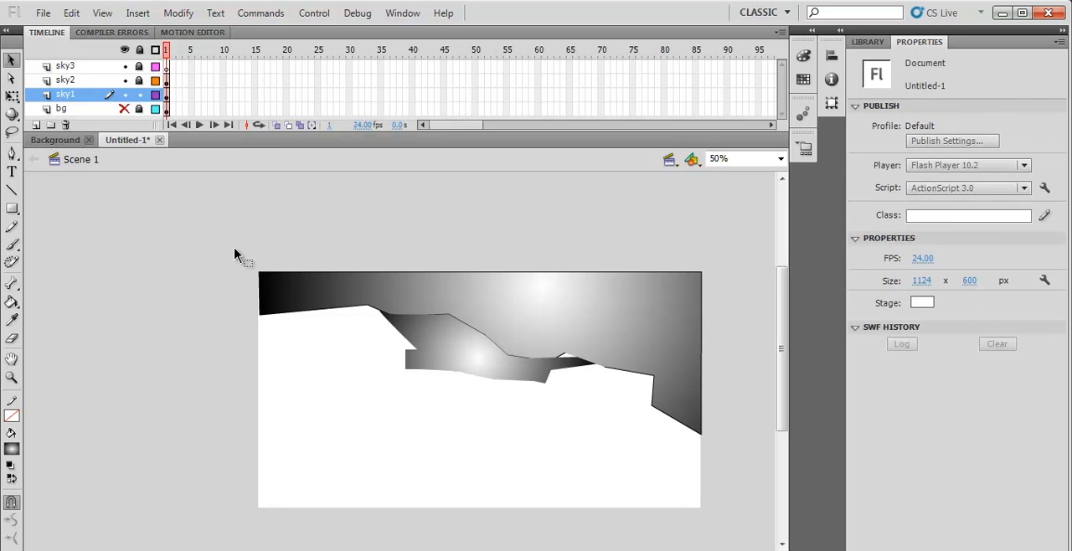
{"action": "left_click_drag", "start_coordinate": [734, 293], "coordinate": [727, 443]}
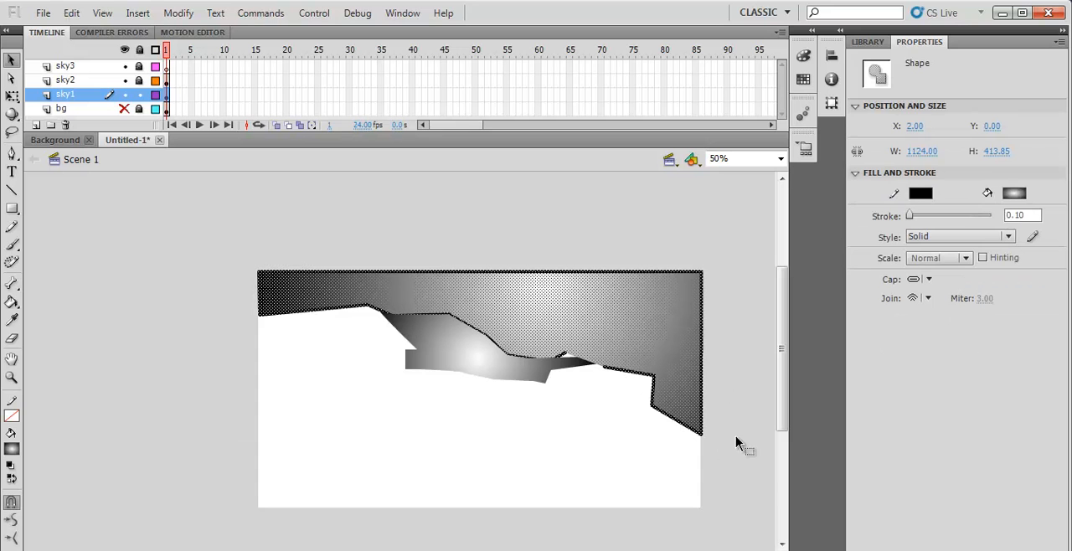
{"action": "left_click", "coordinate": [13, 429]}
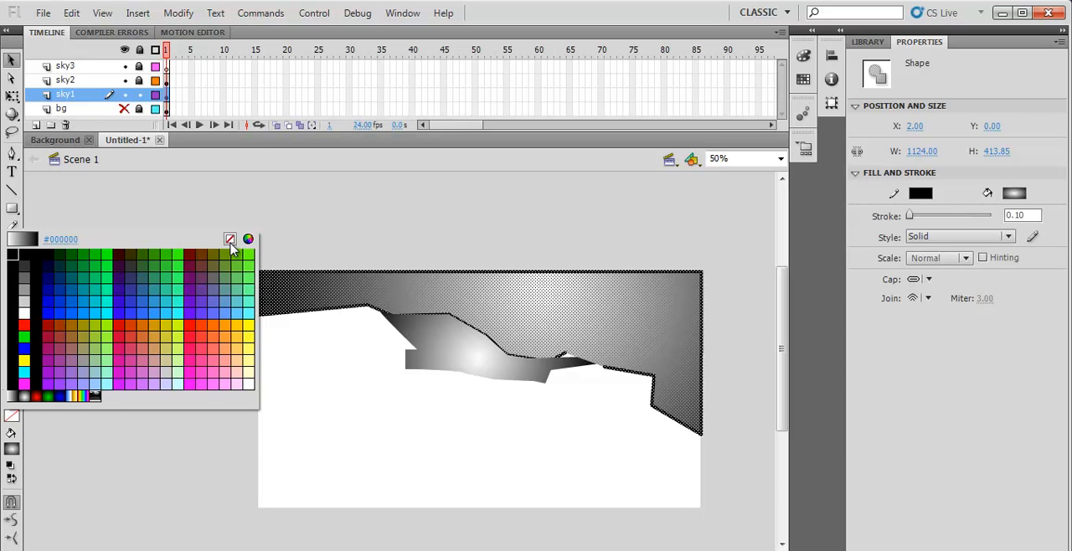
{"action": "left_click", "coordinate": [230, 240]}
{"action": "left_click", "coordinate": [692, 249]}
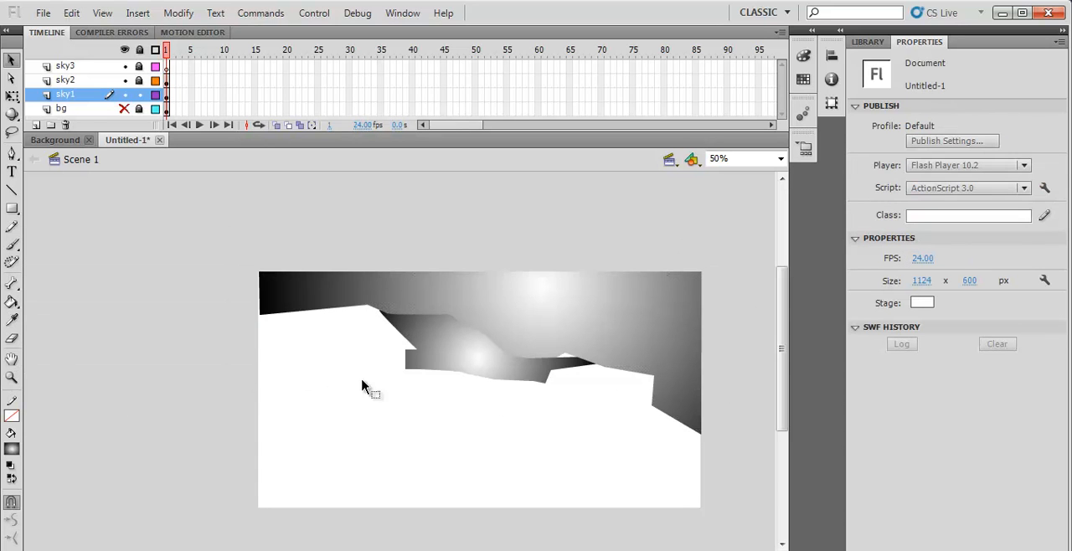
{"action": "left_click", "coordinate": [561, 335]}
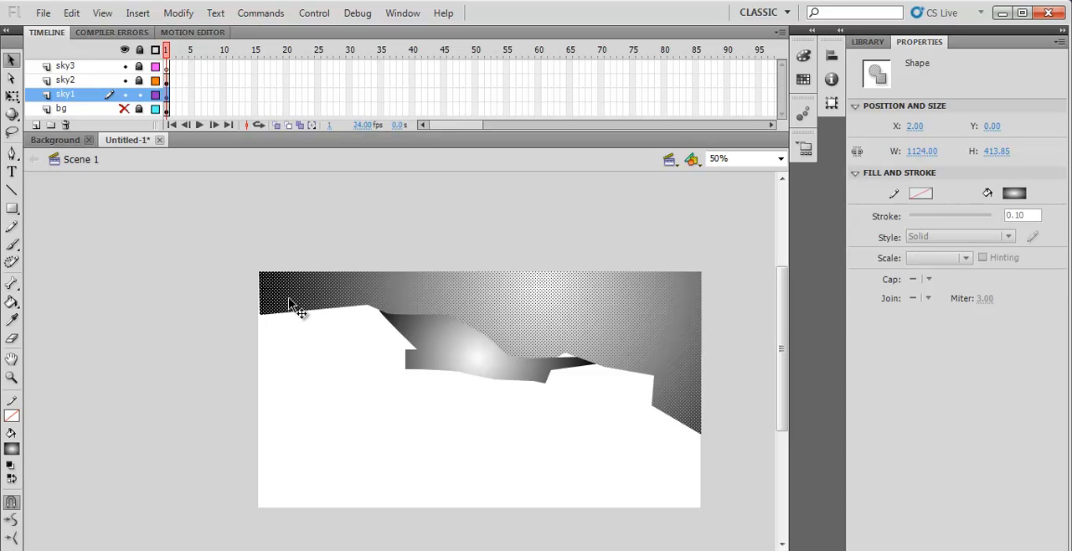
- Nudge the sky1 gradient shape horizontally to X 0 so it aligns with the stage edge, and deselect it
{"action": "key", "text": "Left"}
{"action": "key", "text": "Left"}
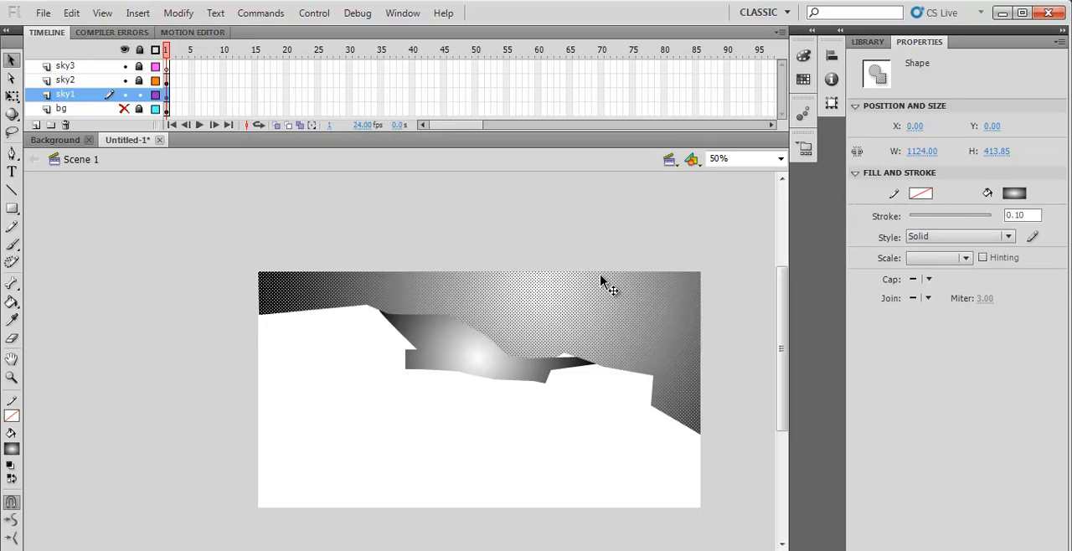
{"action": "left_click", "coordinate": [642, 249]}
{"action": "left_click", "coordinate": [569, 363]}
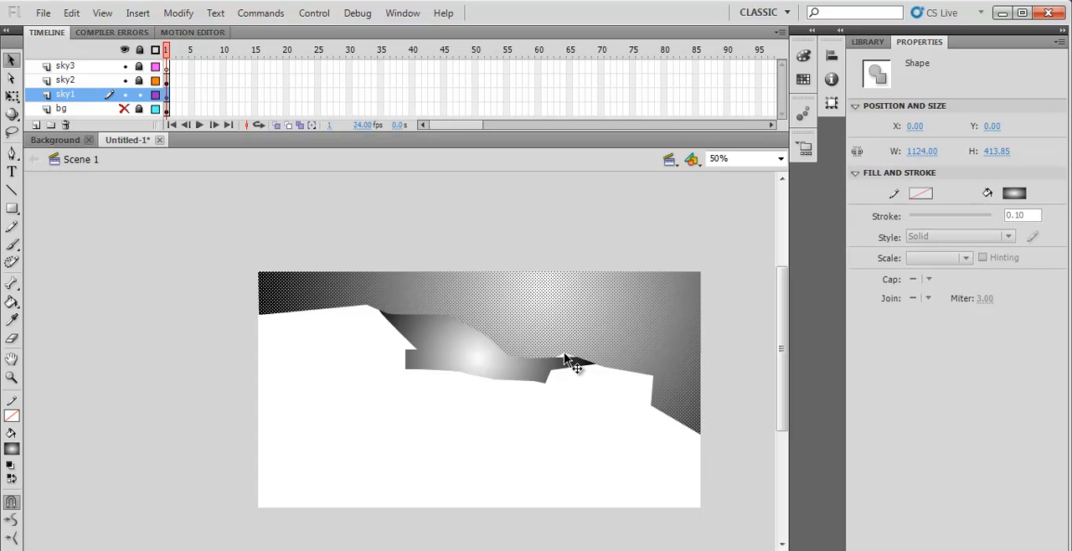
{"action": "left_click", "coordinate": [599, 223]}
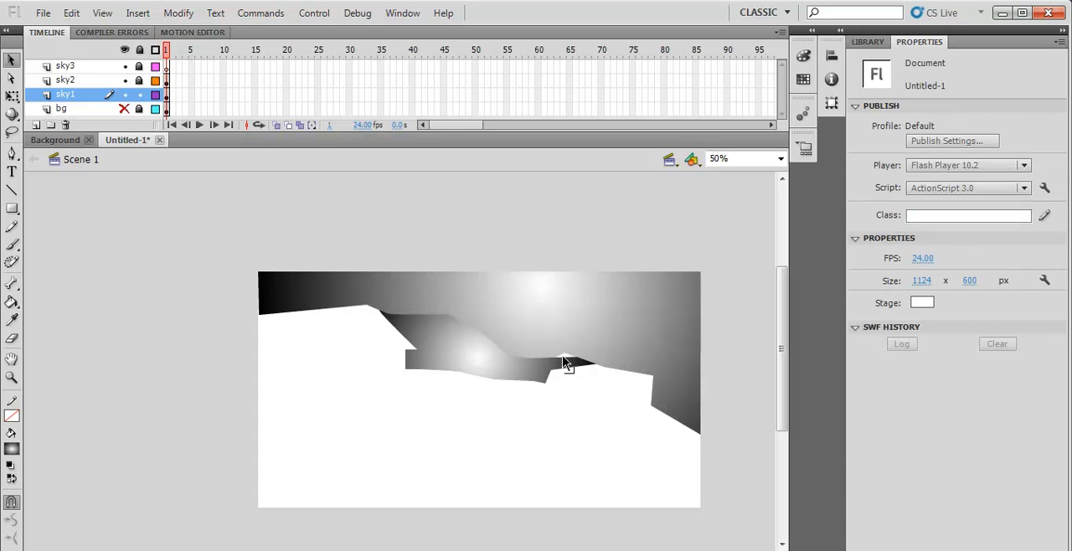
- Reshape the sky1 shape's lower edge, smoothing out the small notch above the sky2 shape and curving the corner beside the peak
{"action": "left_click_drag", "start_coordinate": [565, 356], "coordinate": [566, 367]}
{"action": "left_click_drag", "start_coordinate": [652, 378], "coordinate": [645, 381]}
{"action": "left_click", "coordinate": [368, 305]}
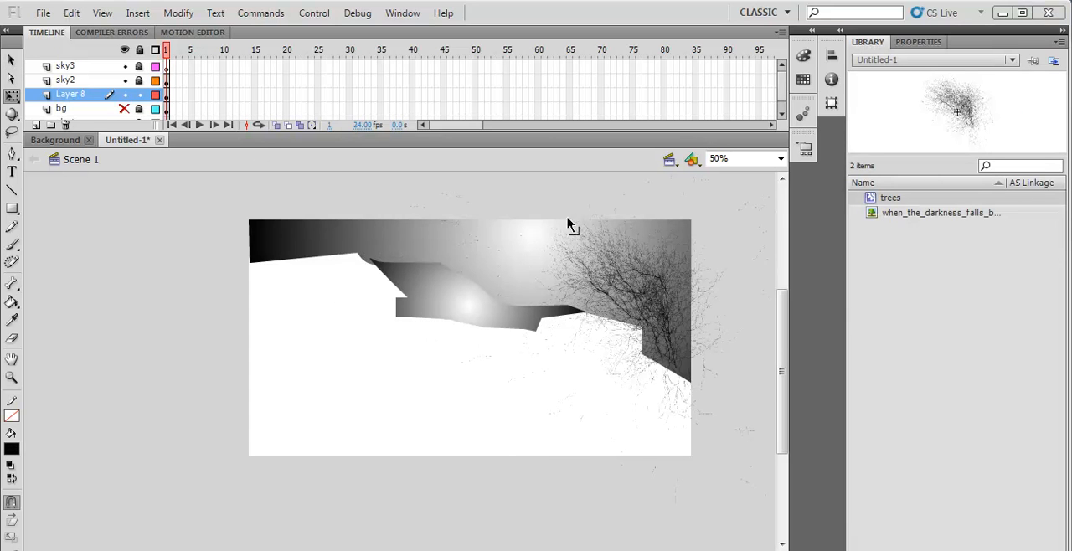
- Add another instance of the trees symbol over the right end of the sky on Layer 8
{"action": "scroll", "coordinate": [712, 342], "scroll_direction": "right", "scroll_amount": 3}
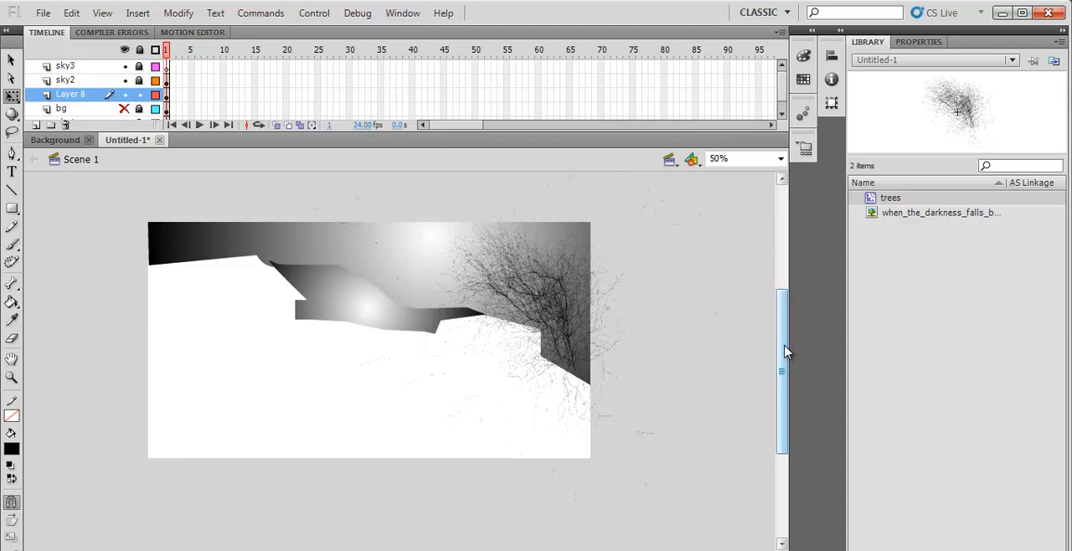
{"action": "left_click_drag", "start_coordinate": [787, 359], "coordinate": [783, 345]}
{"action": "left_click_drag", "start_coordinate": [863, 201], "coordinate": [576, 351]}
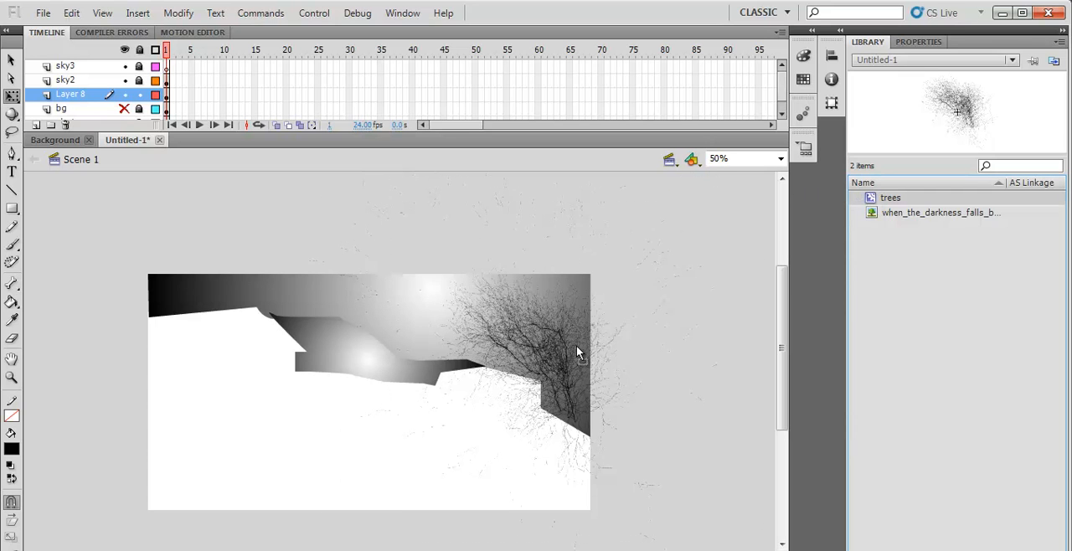
{"action": "left_click", "coordinate": [580, 301]}
{"action": "scroll", "coordinate": [758, 429], "scroll_direction": "right", "scroll_amount": 5}
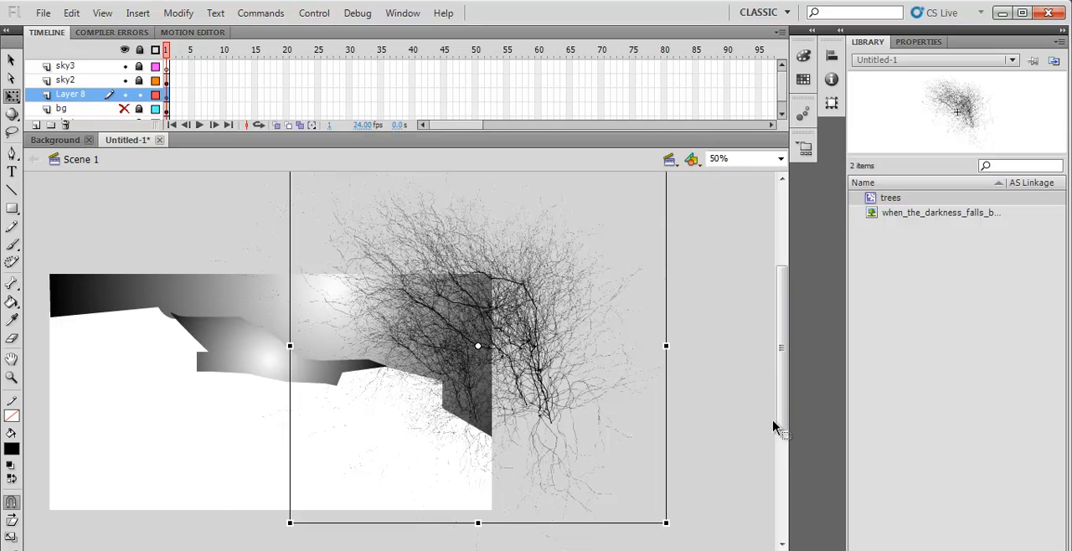
- Scale the new tree down to about half size and position it over the existing tree at the sky's right end
{"action": "left_click_drag", "start_coordinate": [666, 524], "coordinate": [573, 449]}
{"action": "left_click_drag", "start_coordinate": [533, 350], "coordinate": [508, 353]}
{"action": "key", "text": "Right"}
{"action": "key", "text": "Right"}
{"action": "key", "text": "Right"}
{"action": "key", "text": "Right"}
{"action": "key", "text": "Right"}
{"action": "key", "text": "Right"}
{"action": "key", "text": "Right"}
{"action": "key", "text": "Right"}
{"action": "key", "text": "Right"}
{"action": "key", "text": "Right"}
{"action": "key", "text": "Right"}
{"action": "key", "text": "Right"}
{"action": "key", "text": "Right"}
{"action": "key", "text": "Right"}
{"action": "key", "text": "Right"}
{"action": "key", "text": "Right"}
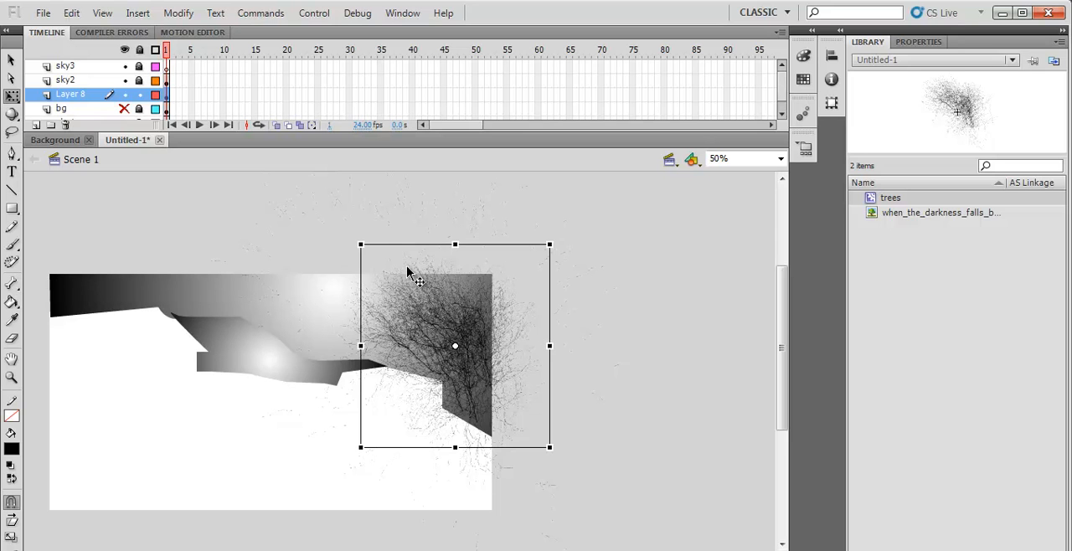
{"action": "left_click_drag", "start_coordinate": [361, 244], "coordinate": [366, 249]}
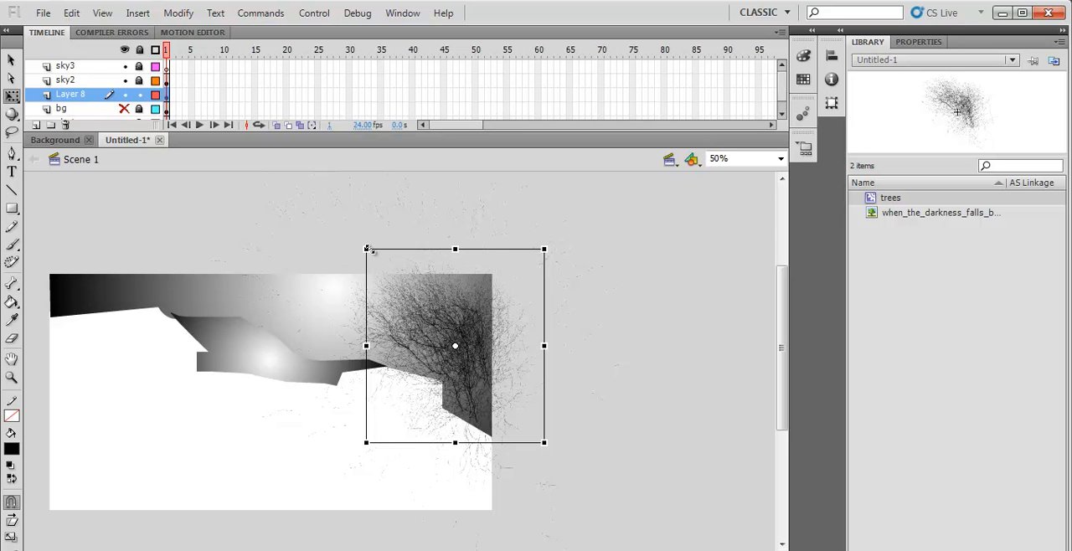
{"action": "left_click", "coordinate": [555, 394]}
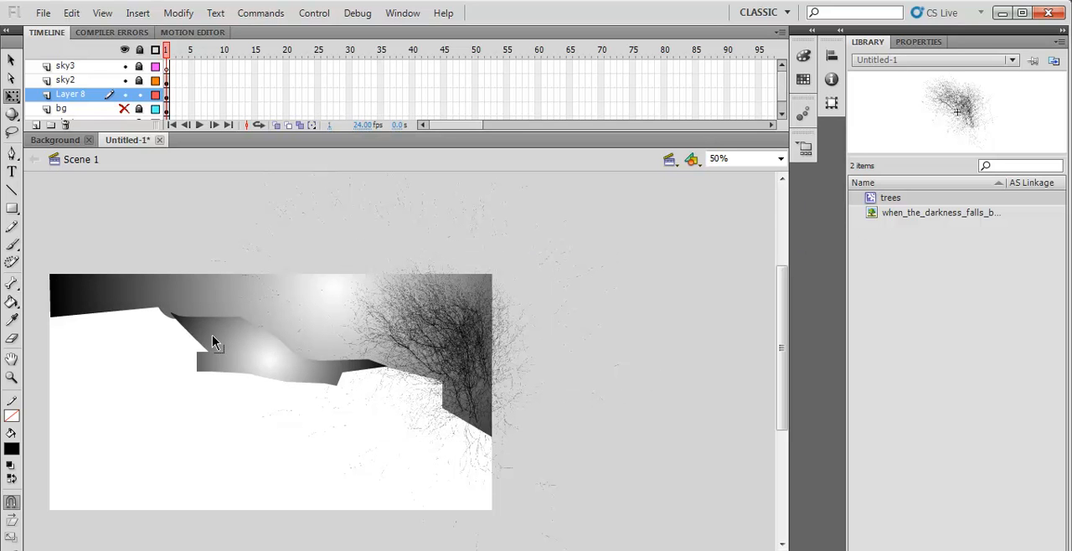
- Place a trees instance over the left part of the sky and move Layer 8 above the sky2 layer
{"action": "left_click_drag", "start_coordinate": [867, 204], "coordinate": [192, 344]}
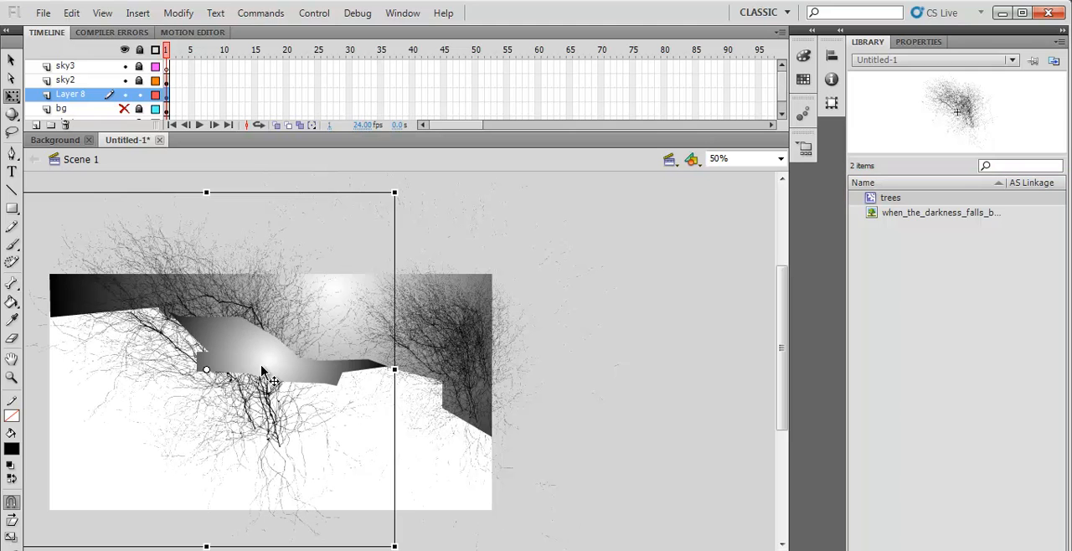
{"action": "left_click_drag", "start_coordinate": [275, 309], "coordinate": [236, 307]}
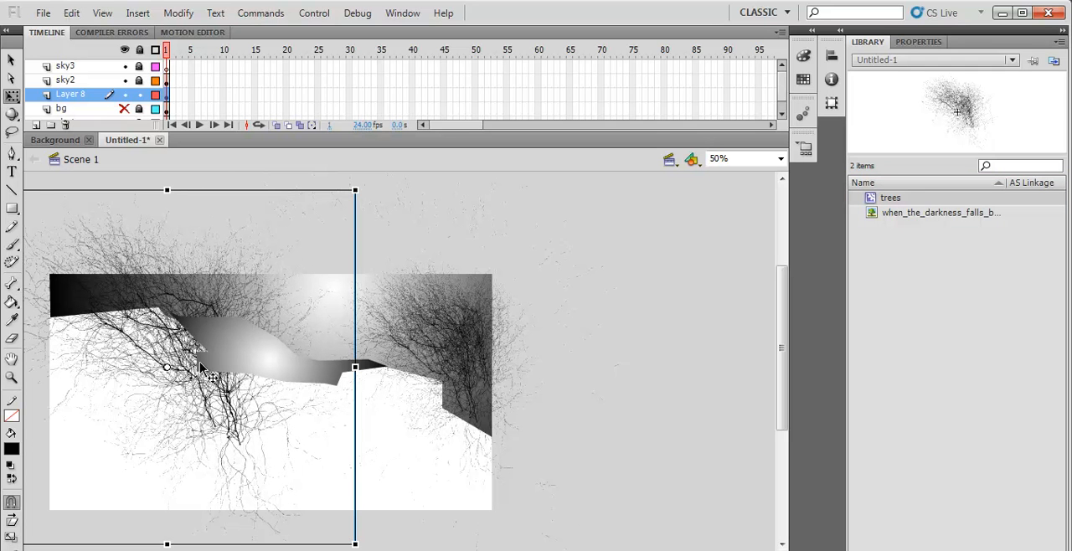
{"action": "left_click_drag", "start_coordinate": [67, 99], "coordinate": [71, 79]}
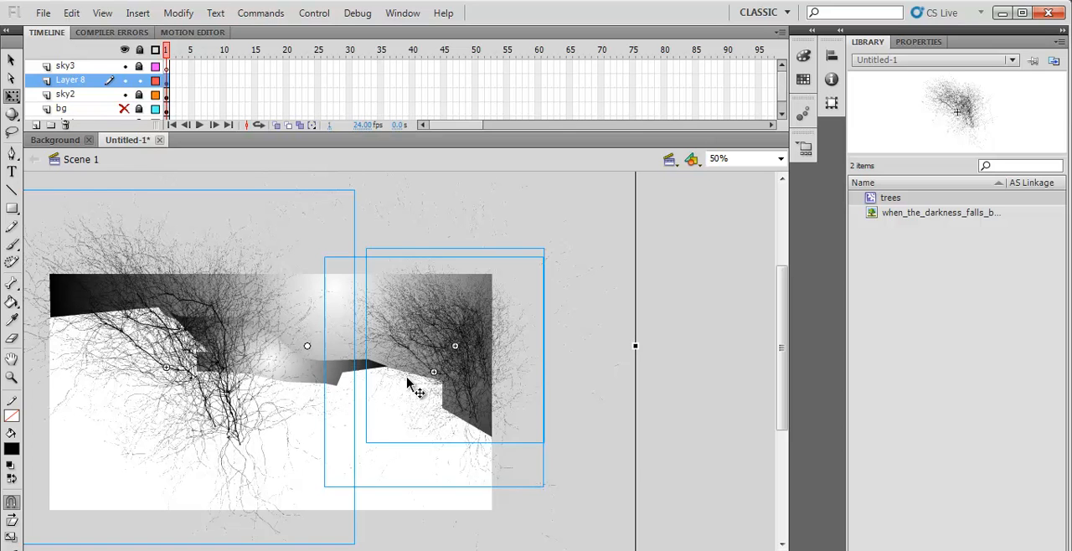
- Select the large left tree, flip it horizontally, and make it narrower
{"action": "left_click", "coordinate": [193, 268]}
{"action": "left_click", "coordinate": [191, 266]}
{"action": "left_click_drag", "start_coordinate": [238, 549], "coordinate": [198, 550]}
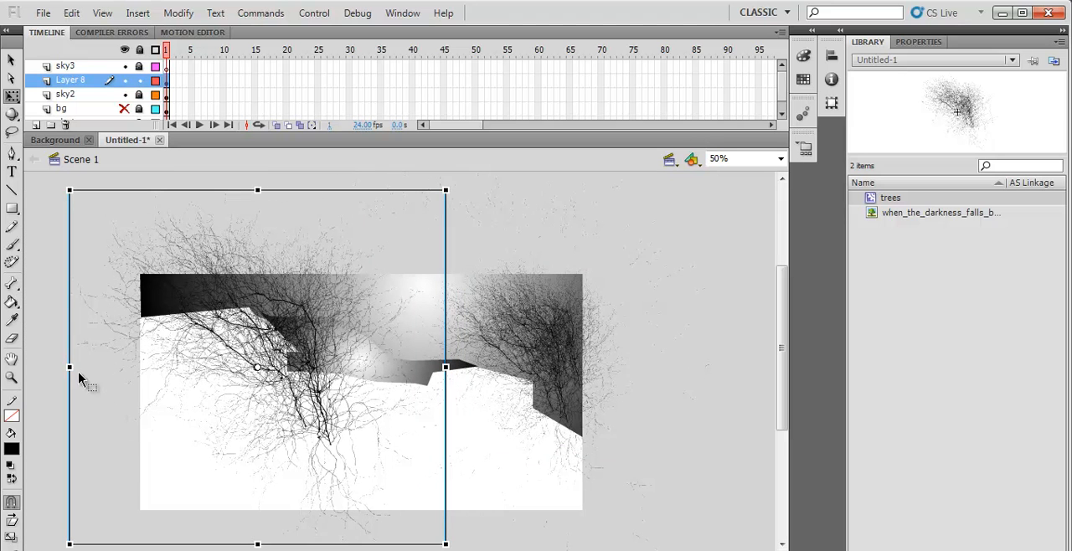
{"action": "left_click_drag", "start_coordinate": [69, 369], "coordinate": [379, 381]}
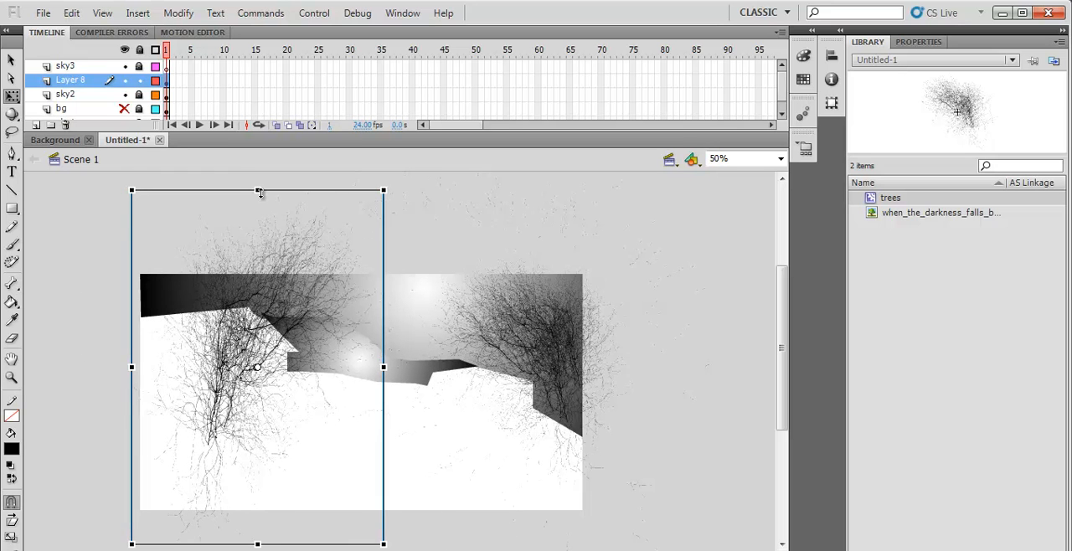
- Shrink the flipped tree and place it over the left half of the sky2 gradient shape
{"action": "left_click_drag", "start_coordinate": [243, 245], "coordinate": [257, 289]}
{"action": "left_click_drag", "start_coordinate": [172, 399], "coordinate": [256, 390]}
{"action": "left_click_drag", "start_coordinate": [217, 359], "coordinate": [255, 366]}
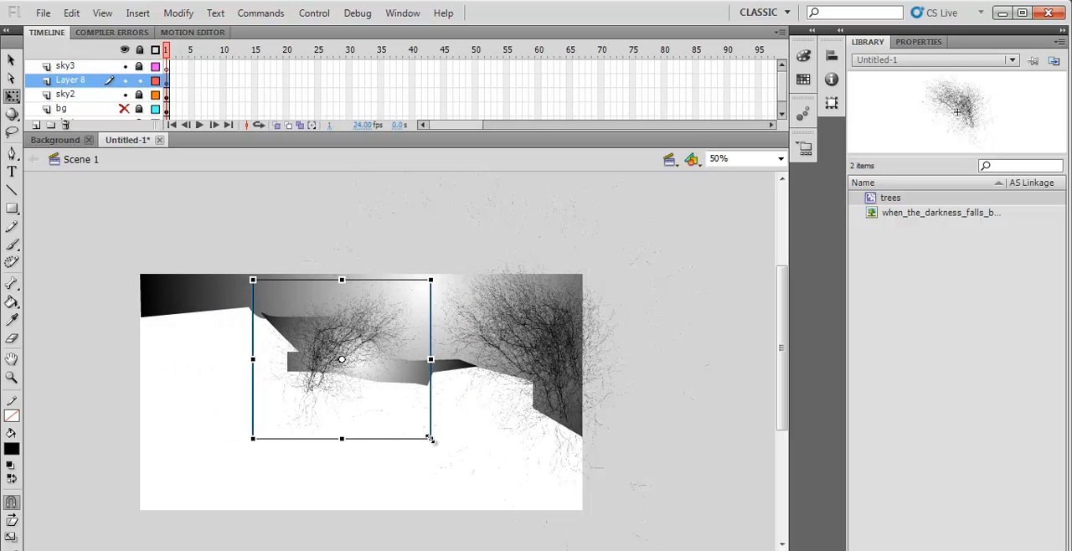
{"action": "left_click_drag", "start_coordinate": [422, 430], "coordinate": [414, 423]}
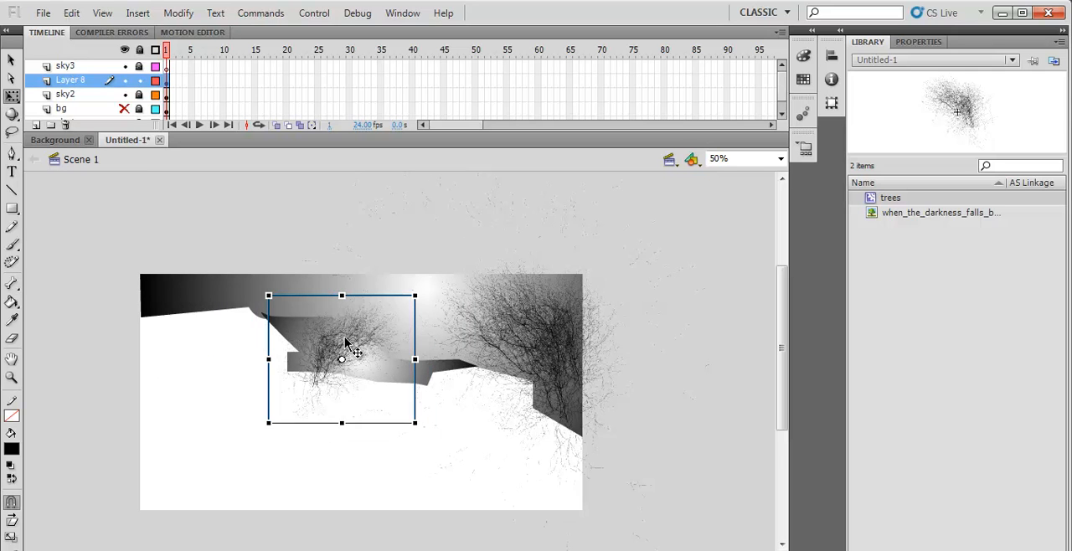
{"action": "left_click_drag", "start_coordinate": [331, 339], "coordinate": [329, 341]}
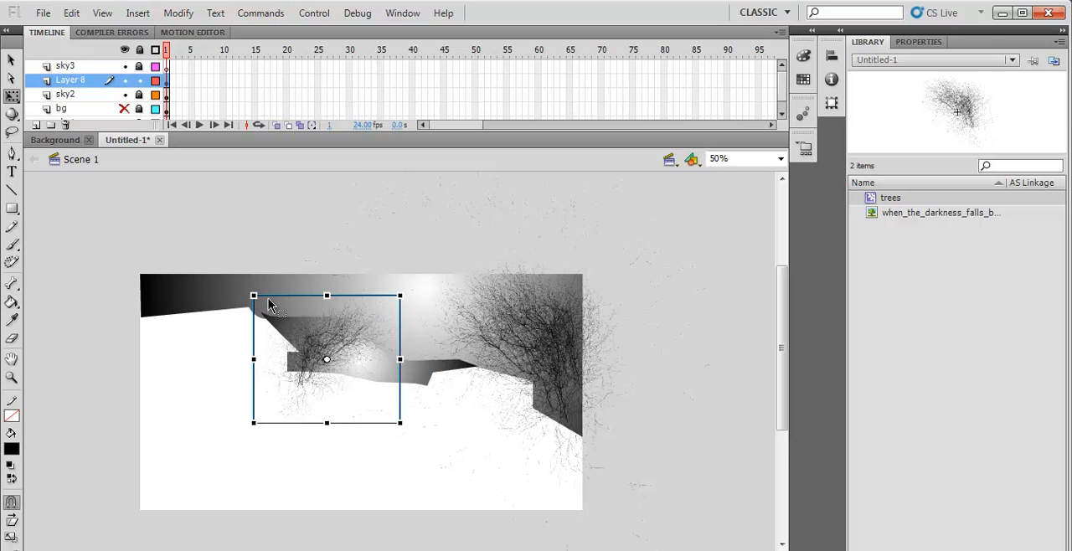
- Adjust the small tree's size, stretch it taller, and lower it so its trunk stands below the sky2 shape
{"action": "left_click_drag", "start_coordinate": [253, 296], "coordinate": [264, 307]}
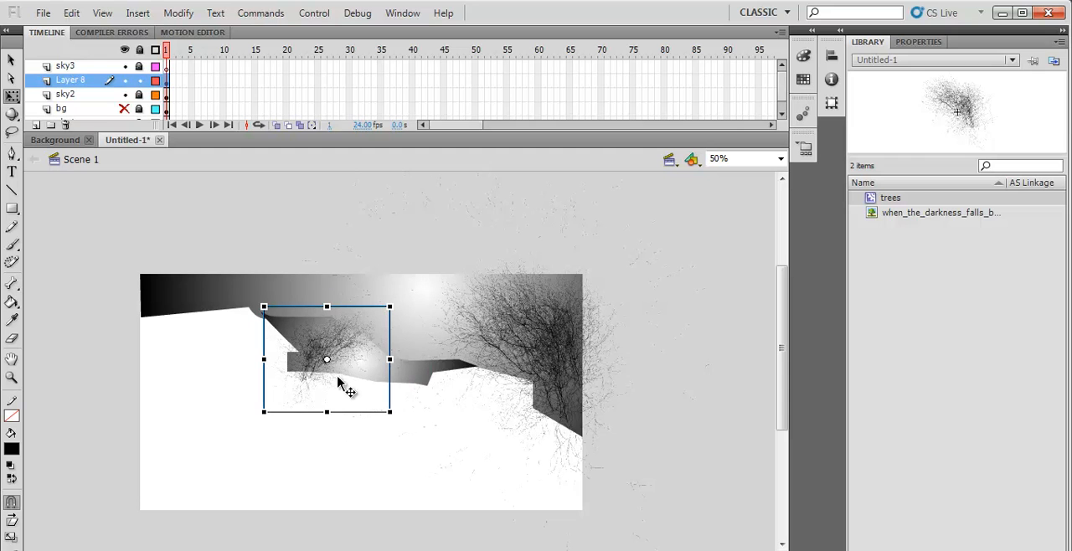
{"action": "left_click_drag", "start_coordinate": [391, 412], "coordinate": [406, 423]}
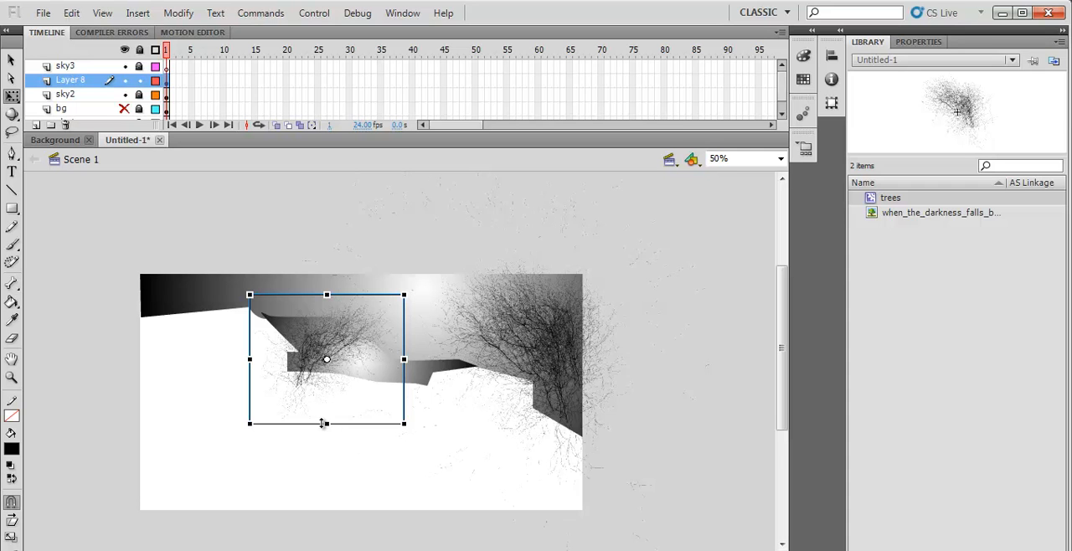
{"action": "left_click_drag", "start_coordinate": [326, 423], "coordinate": [326, 441]}
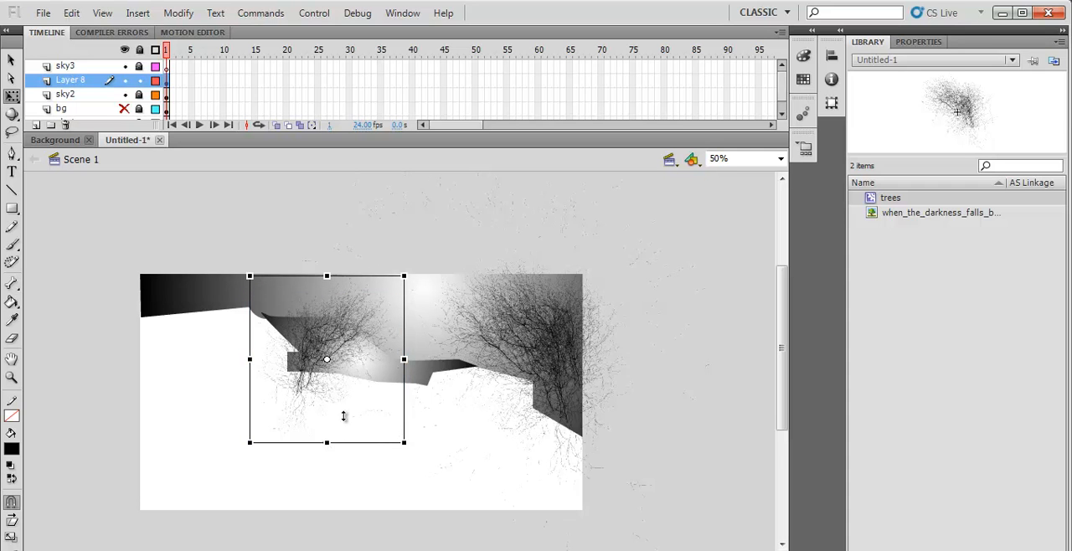
{"action": "left_click_drag", "start_coordinate": [319, 351], "coordinate": [316, 377]}
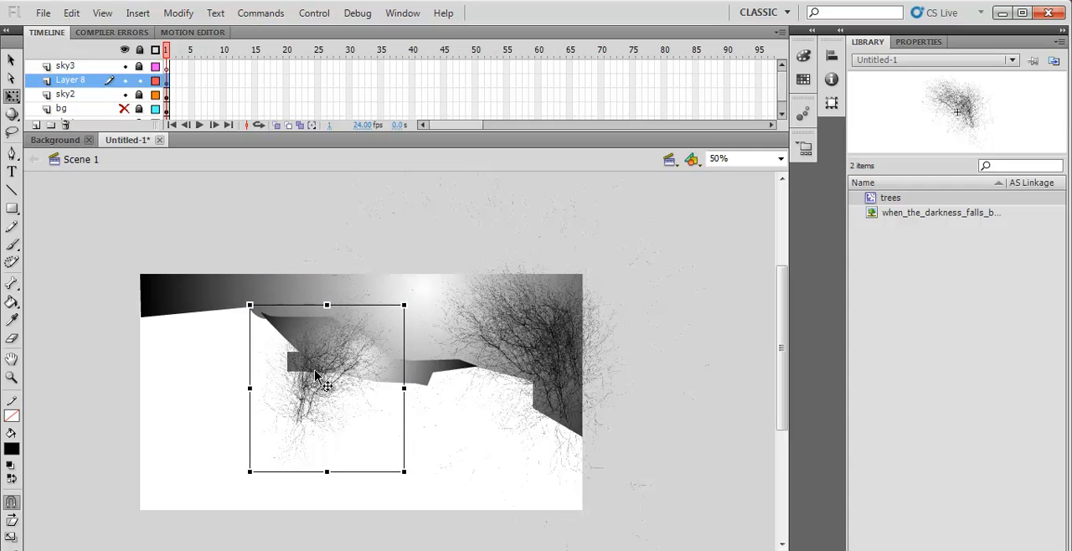
{"action": "left_click", "coordinate": [436, 221]}
- Duplicate the small tree three times with overlapping offsets to form a dense clump, and lock Layer 8
{"action": "left_click", "coordinate": [12, 60]}
{"action": "left_click", "coordinate": [325, 373]}
{"action": "mouse_move", "coordinate": [325, 373]}
{"action": "left_mouse_down"}
{"action": "mouse_move", "coordinate": [361, 381]}
{"action": "mouse_move", "coordinate": [324, 366]}
{"action": "left_mouse_up"}
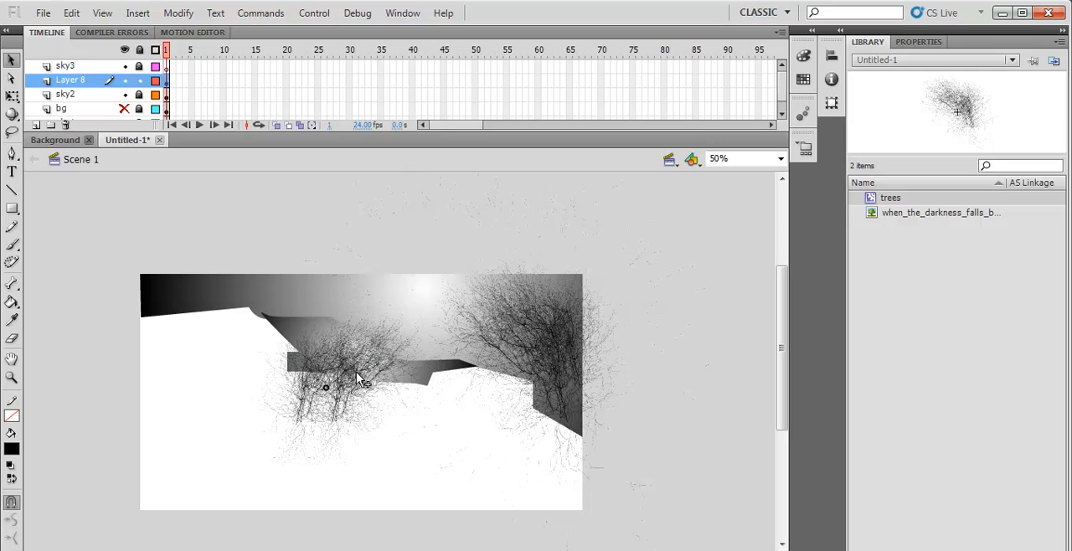
{"action": "left_click", "coordinate": [339, 371]}
{"action": "left_click_drag", "start_coordinate": [335, 362], "coordinate": [330, 354]}
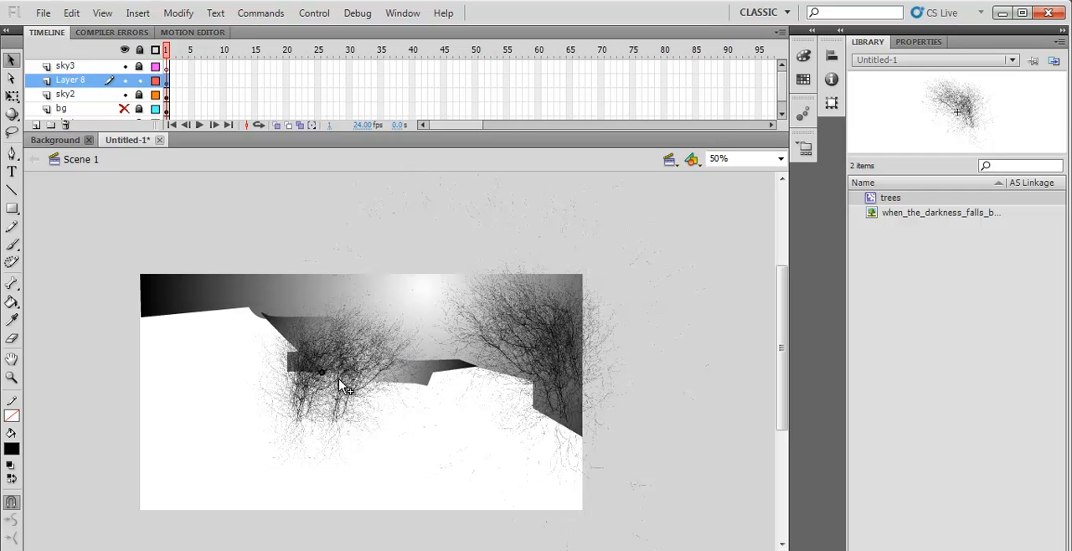
{"action": "left_click", "coordinate": [352, 347]}
{"action": "left_click_drag", "start_coordinate": [375, 343], "coordinate": [411, 324]}
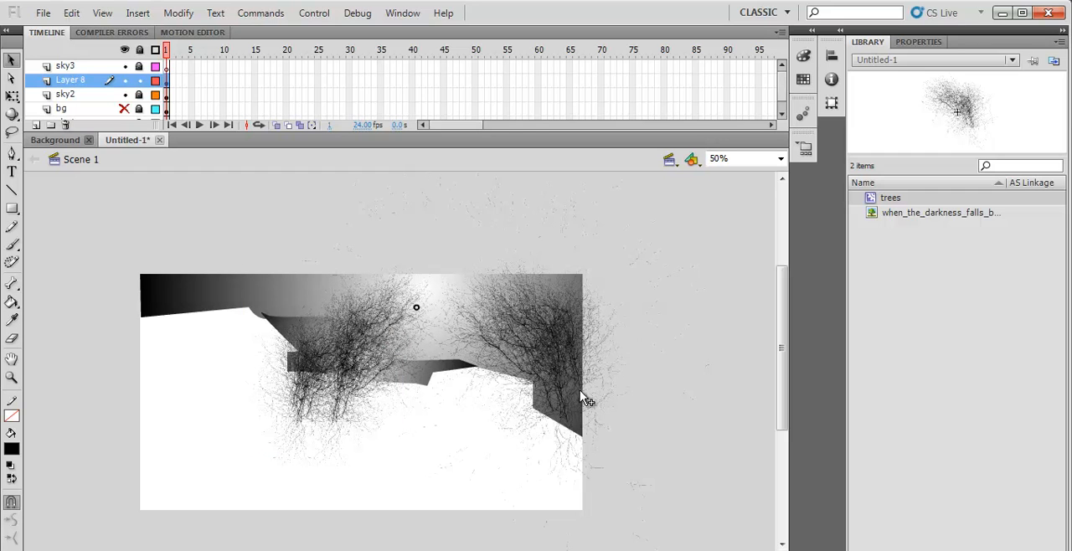
{"action": "left_click", "coordinate": [259, 340]}
{"action": "left_click", "coordinate": [139, 80]}
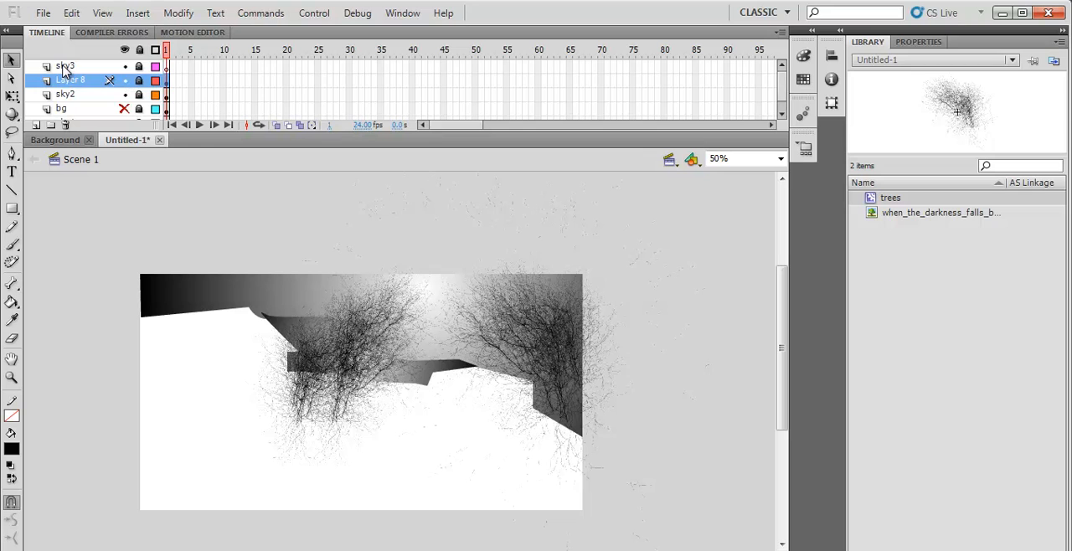
- Try moving the sky1 layer above sky3 in the layer stack, and undo the move
{"action": "left_click", "coordinate": [64, 71]}
{"action": "left_click", "coordinate": [40, 120]}
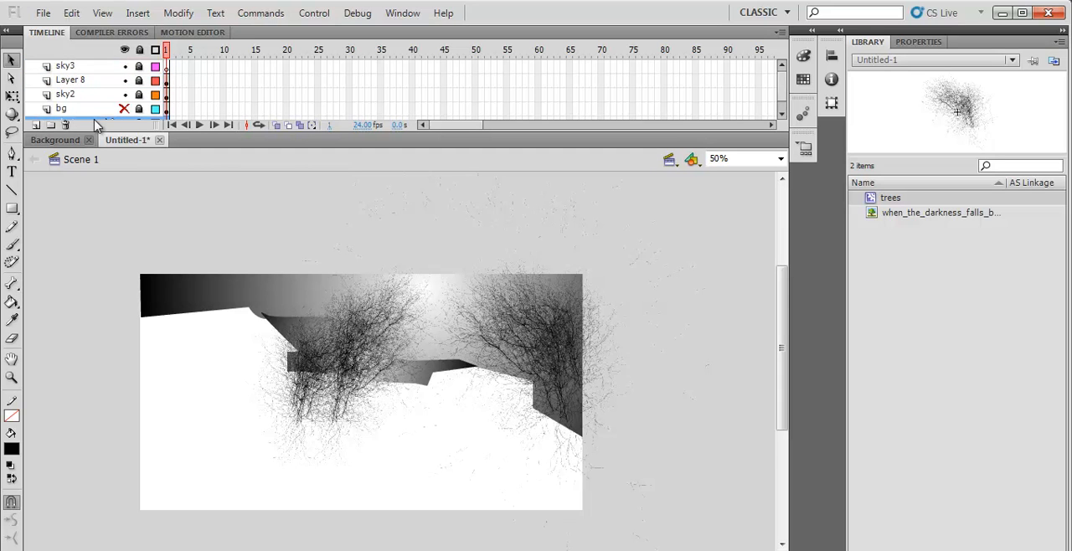
{"action": "left_click_drag", "start_coordinate": [96, 124], "coordinate": [88, 65]}
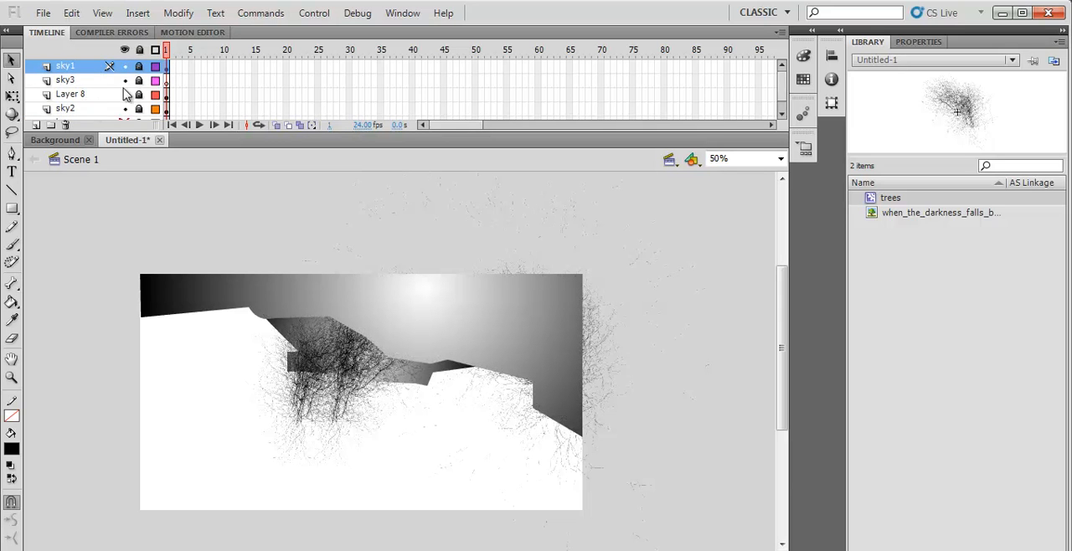
{"action": "key", "text": "ctrl+z"}
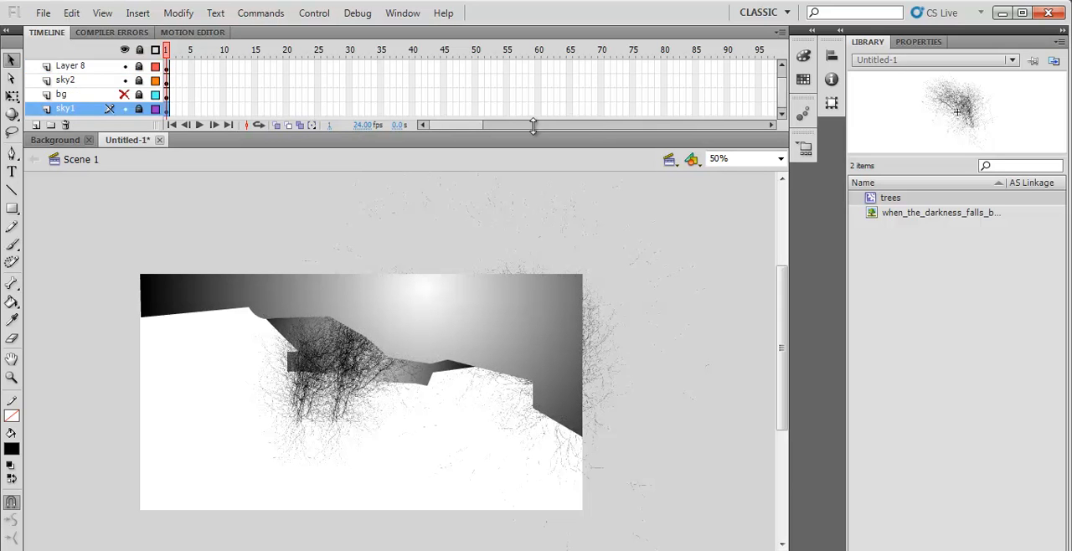
- Enlarge the timeline area, add a new layer directly above sky1, and name it home
{"action": "left_click_drag", "start_coordinate": [126, 132], "coordinate": [125, 207]}
{"action": "left_click", "coordinate": [36, 201]}
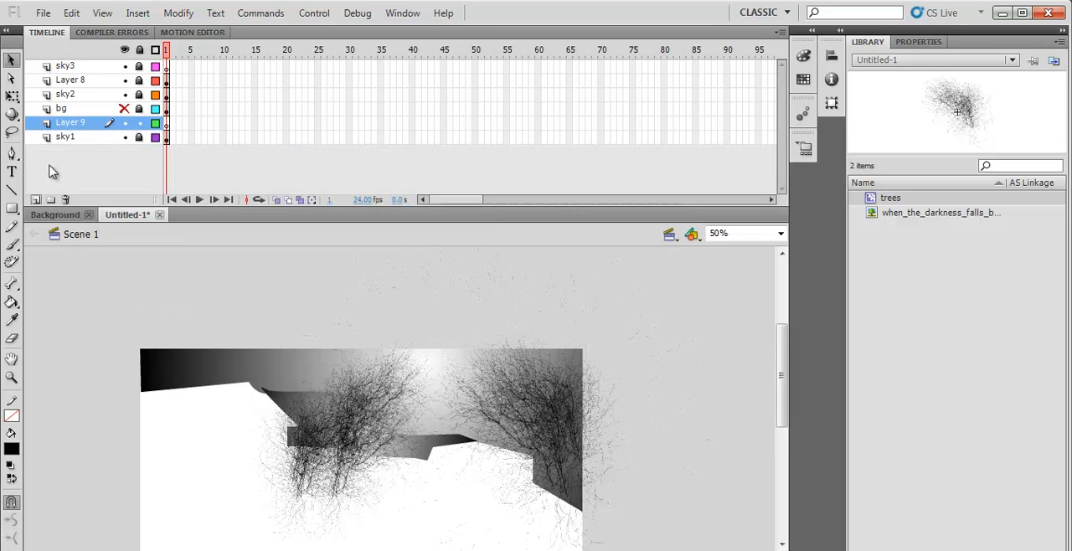
{"action": "double_click", "coordinate": [66, 125]}
{"action": "type", "text": "home"}
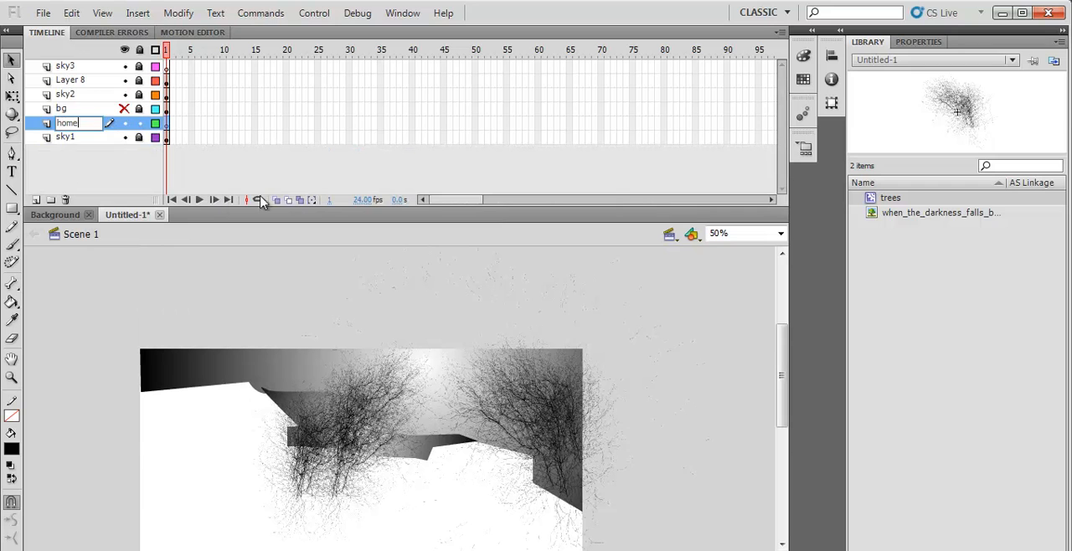
{"action": "left_click", "coordinate": [117, 167]}
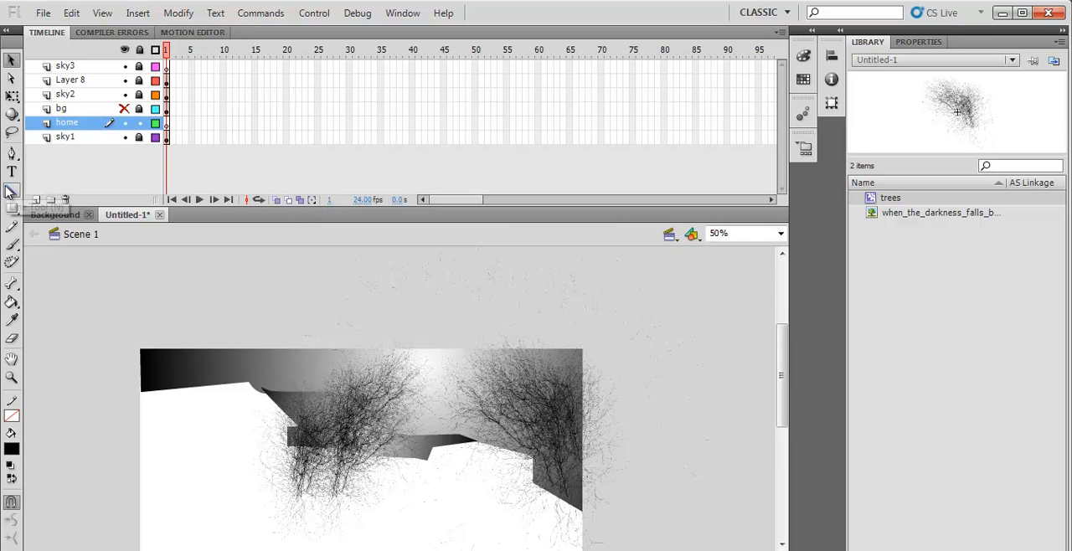
- Try drawing the home's roofline along the sky's lower edge with the Line tool at stroke size 6, and undo the lines
{"action": "left_click", "coordinate": [10, 192]}
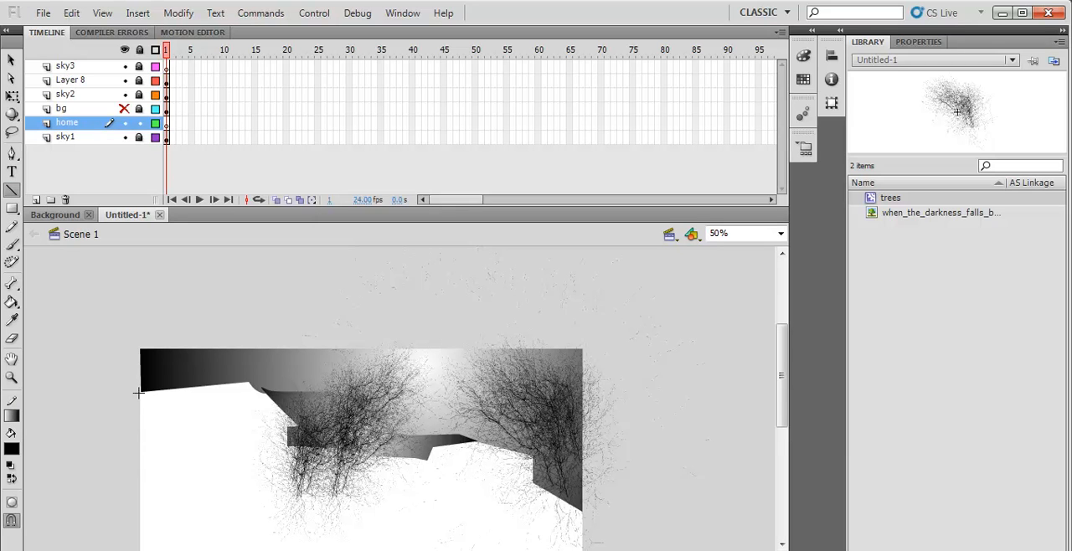
{"action": "left_click_drag", "start_coordinate": [138, 392], "coordinate": [248, 383]}
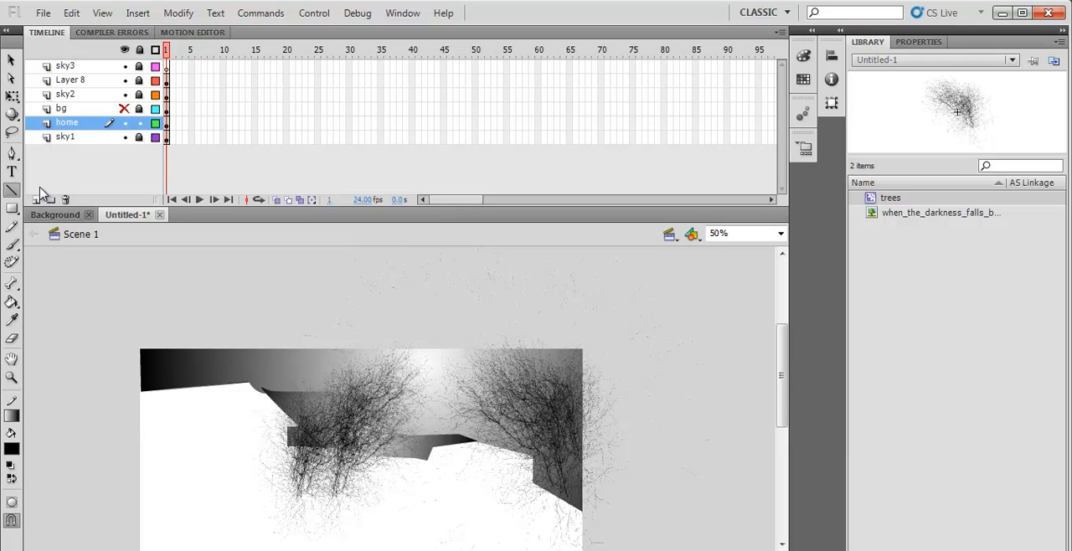
{"action": "left_click", "coordinate": [924, 41]}
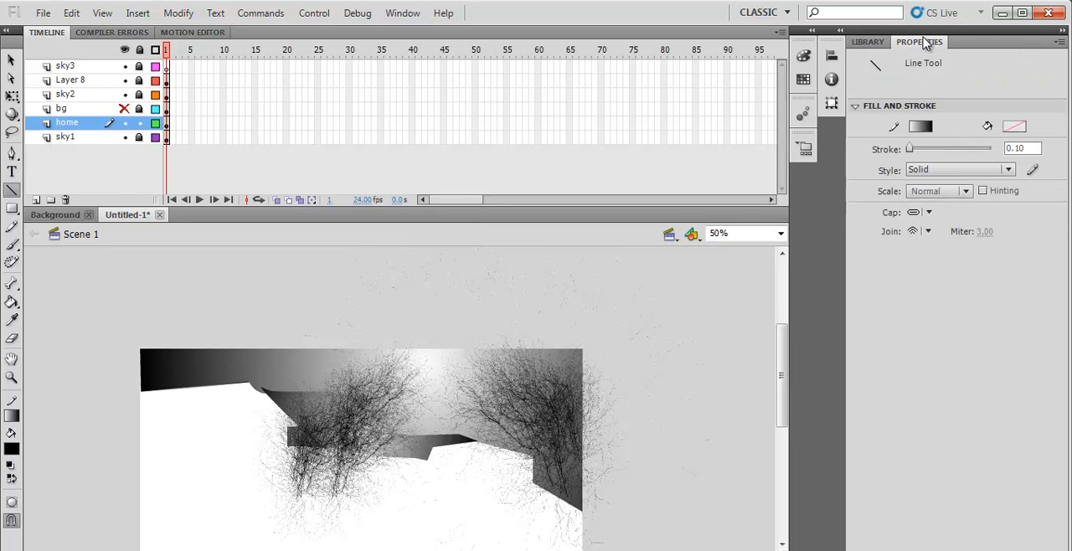
{"action": "left_click_drag", "start_coordinate": [914, 148], "coordinate": [913, 148]}
{"action": "double_click", "coordinate": [1033, 149]}
{"action": "type", "text": "6"}
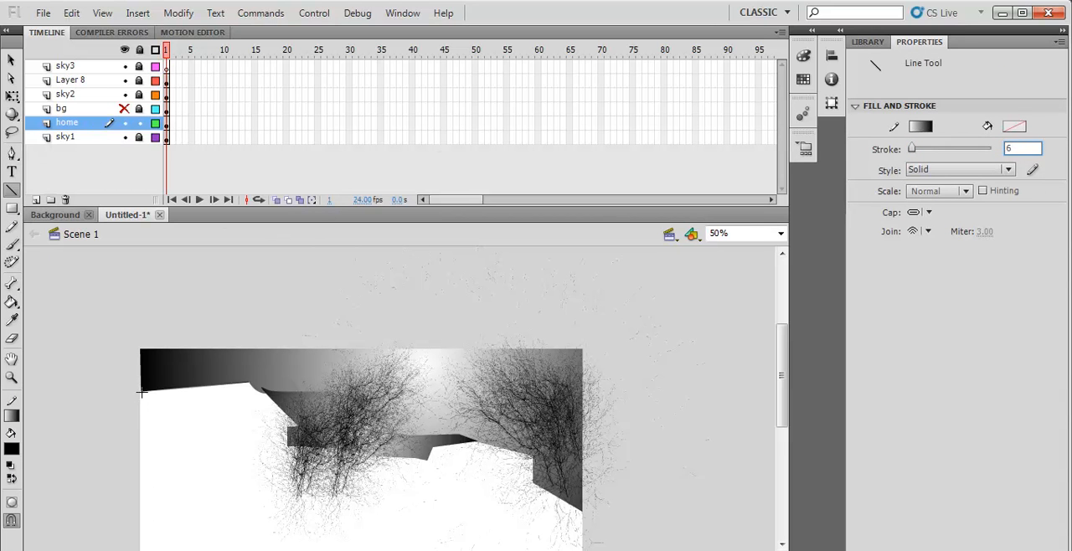
{"action": "left_click_drag", "start_coordinate": [173, 391], "coordinate": [249, 384]}
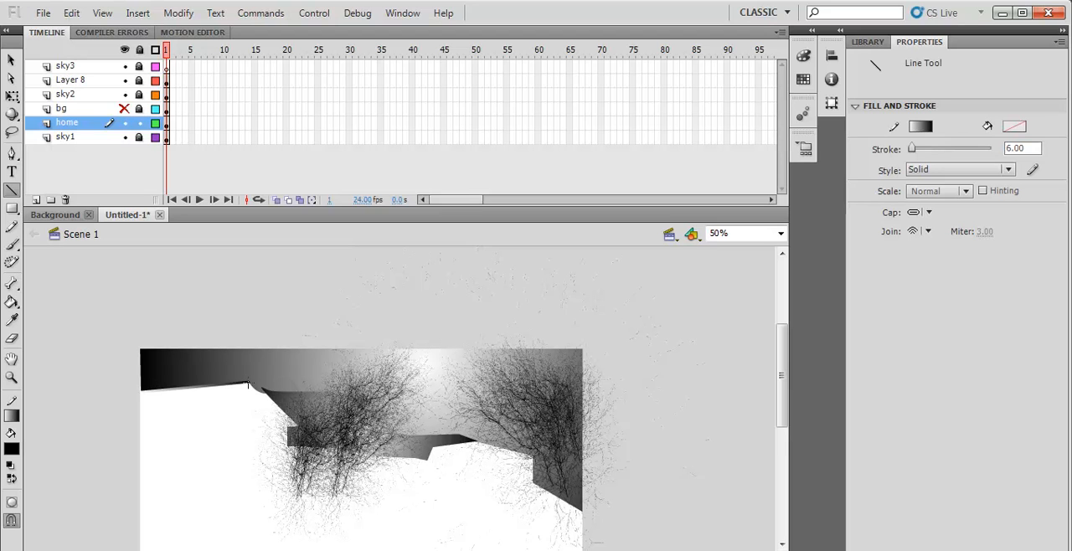
{"action": "left_click_drag", "start_coordinate": [282, 414], "coordinate": [297, 426]}
{"action": "key", "text": "ctrl+z"}
{"action": "key", "text": "ctrl+z"}
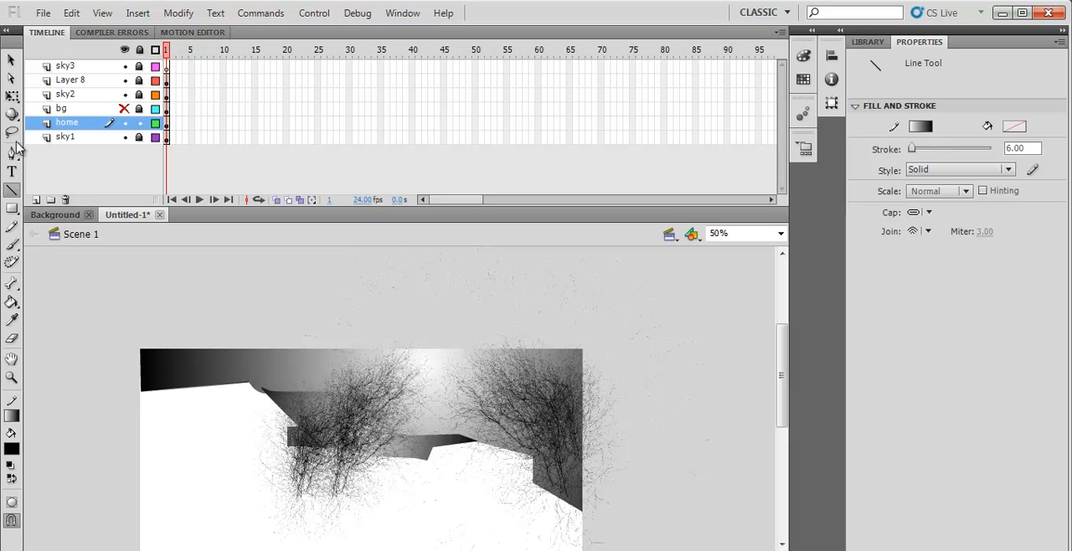
- Set the line stroke to 10, and draw the home's roof slopes and the vertical wall edge below the eave
{"action": "left_click", "coordinate": [1016, 149]}
{"action": "type", "text": "10"}
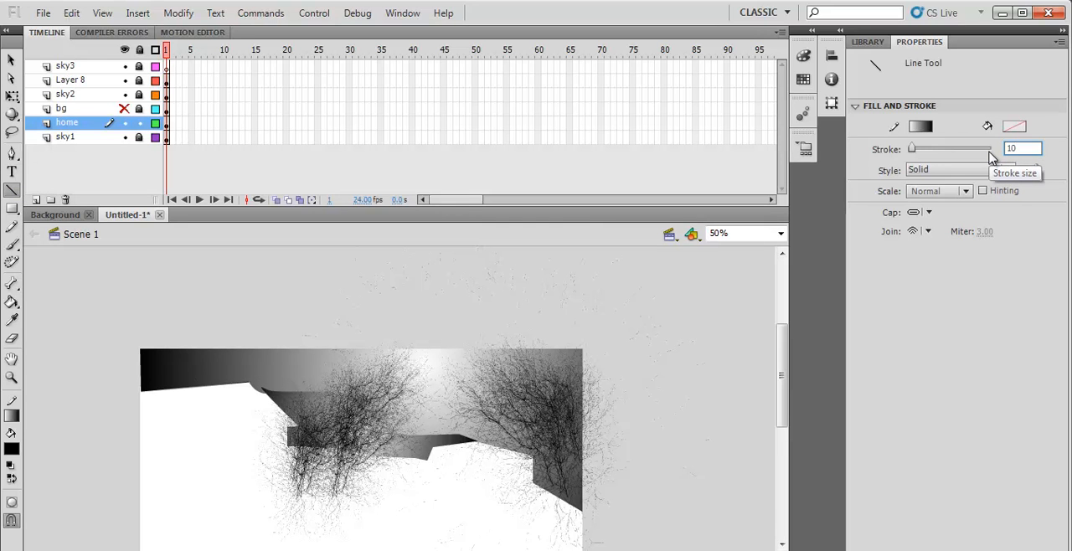
{"action": "key", "text": "Return"}
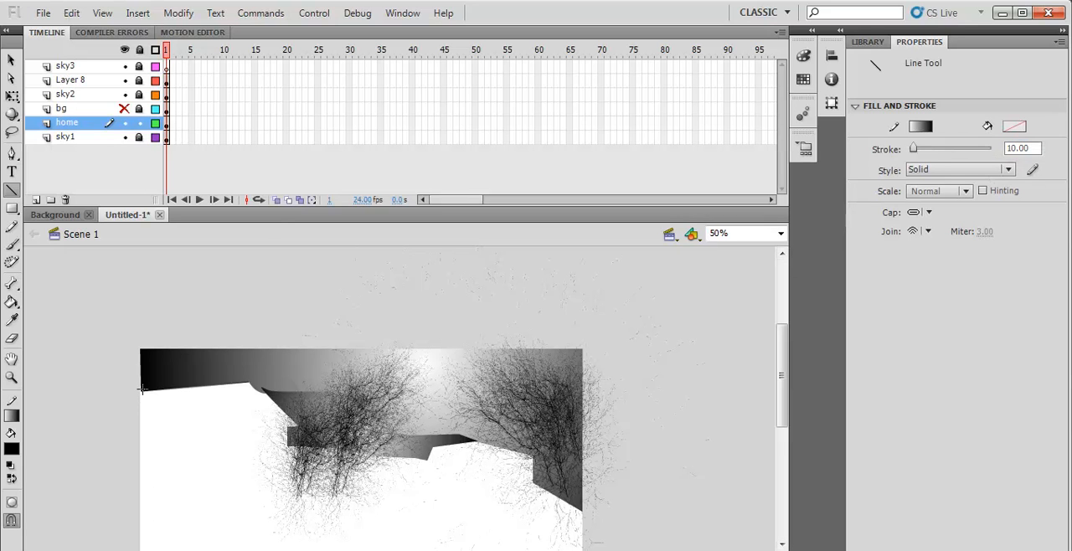
{"action": "mouse_move", "coordinate": [141, 391]}
{"action": "left_mouse_down"}
{"action": "mouse_move", "coordinate": [248, 379]}
{"action": "mouse_move", "coordinate": [293, 426]}
{"action": "left_mouse_up"}
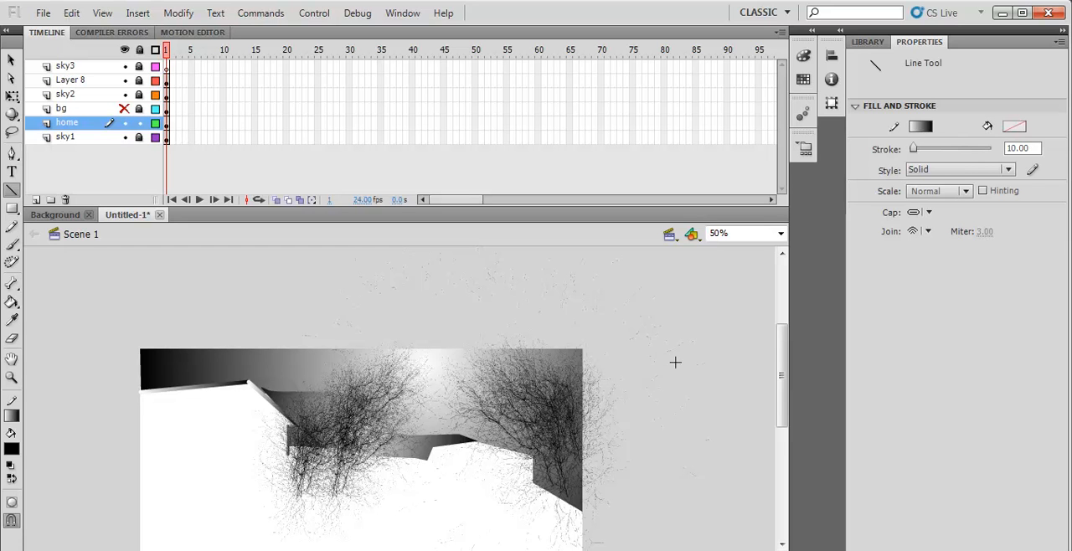
{"action": "scroll", "coordinate": [675, 361], "scroll_direction": "down", "scroll_amount": 3}
{"action": "scroll", "coordinate": [321, 375], "scroll_direction": "down", "scroll_amount": 3}
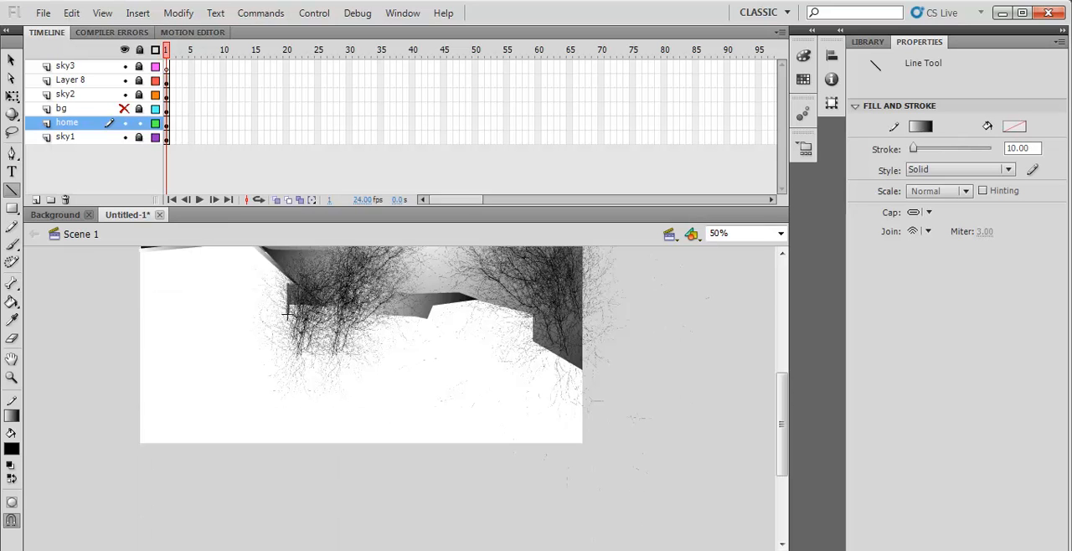
{"action": "left_click_drag", "start_coordinate": [289, 327], "coordinate": [288, 412]}
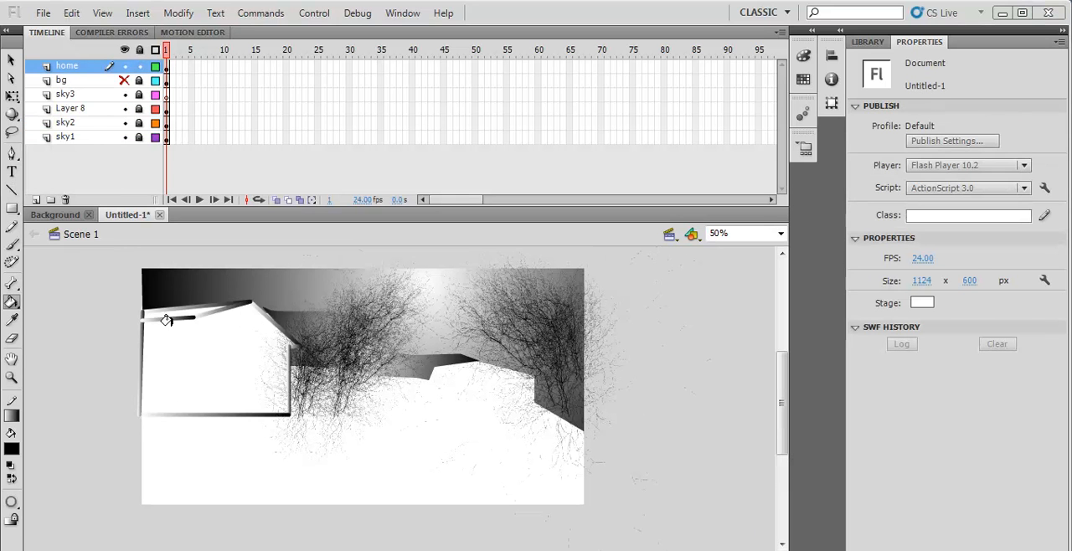
- Fill the narrow roof strip of the home with the black-and-white linear gradient using the Paint Bucket
{"action": "left_click", "coordinate": [12, 451]}
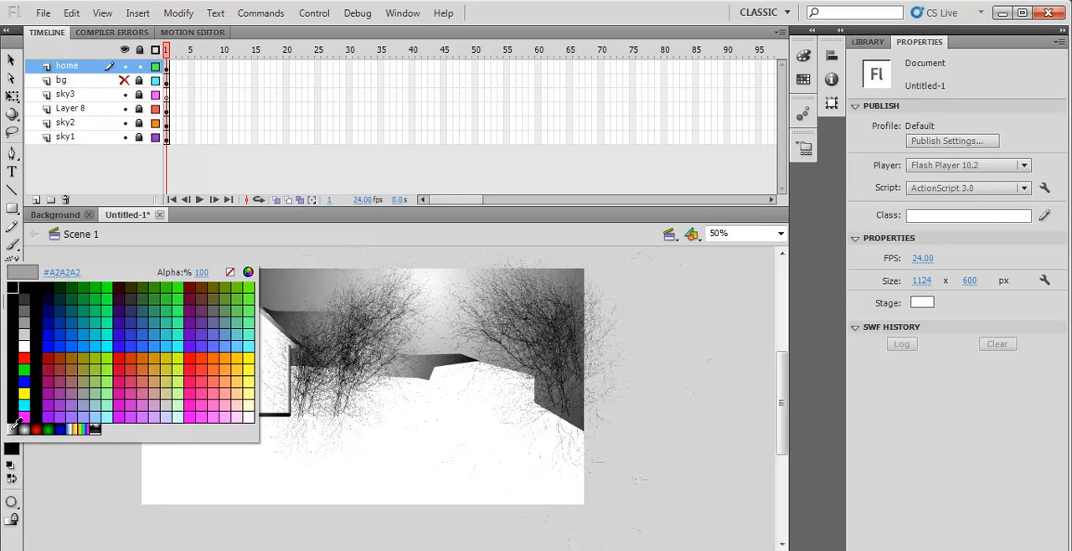
{"action": "left_click", "coordinate": [14, 427]}
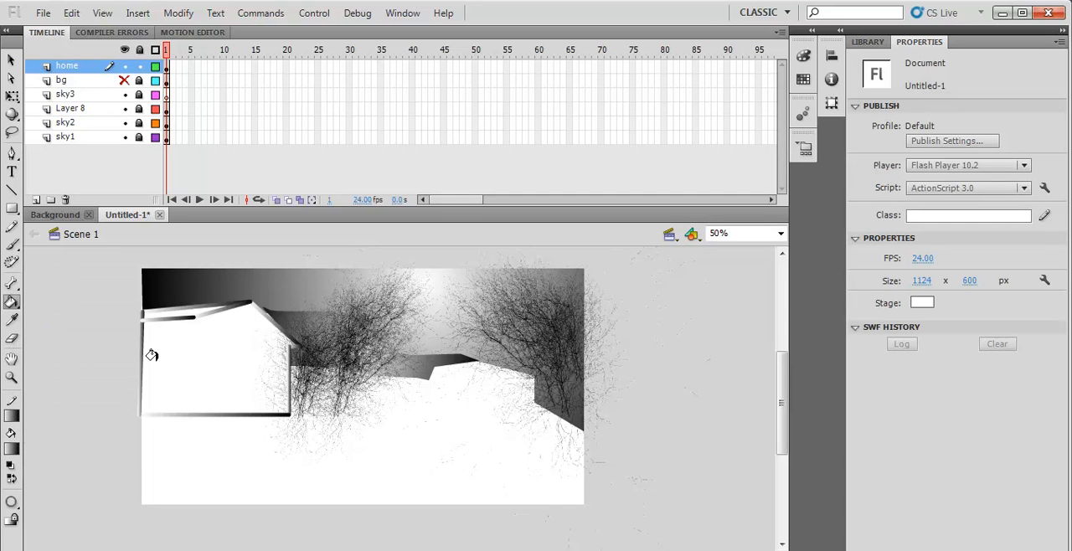
{"action": "left_click", "coordinate": [167, 310]}
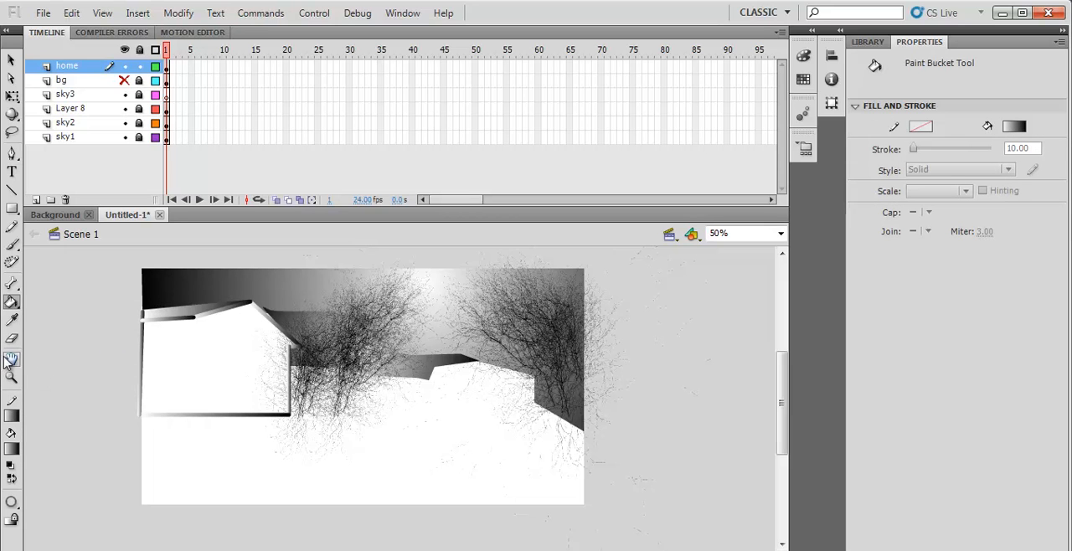
- Switch the fill color to solid black (#000000) and fill the home's large front wall
{"action": "left_click", "coordinate": [12, 446]}
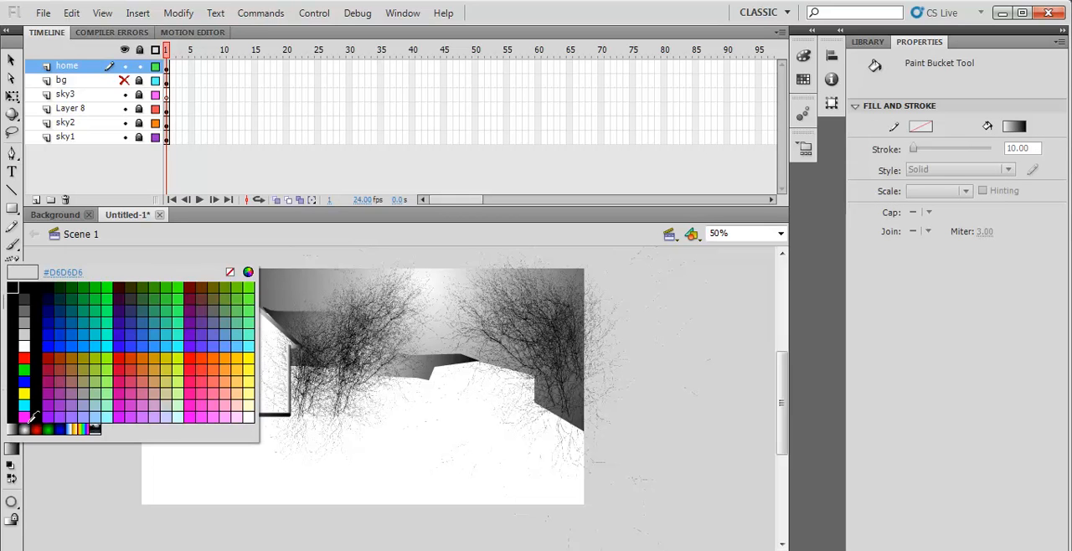
{"action": "left_click", "coordinate": [14, 303]}
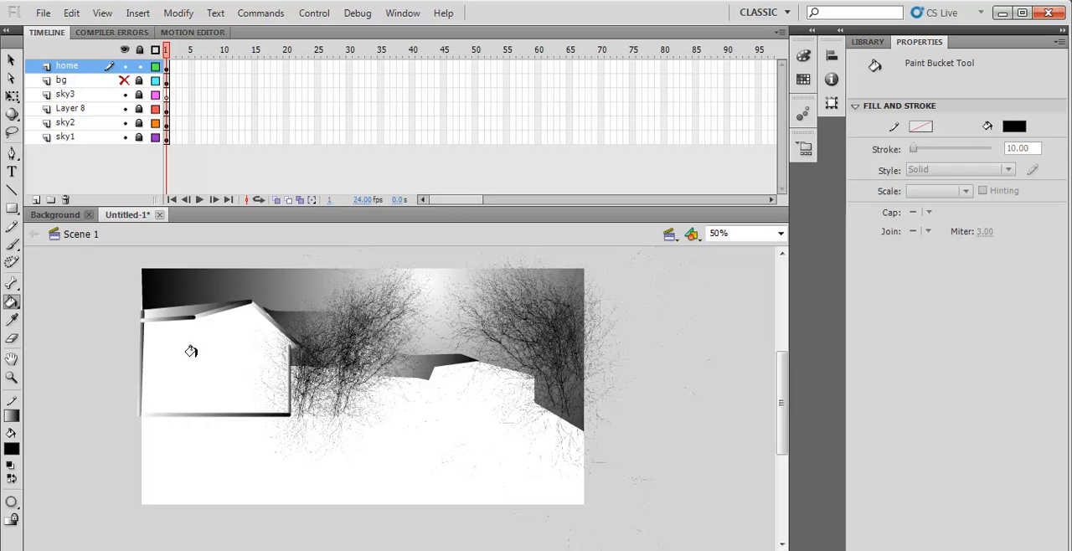
{"action": "left_click", "coordinate": [17, 449]}
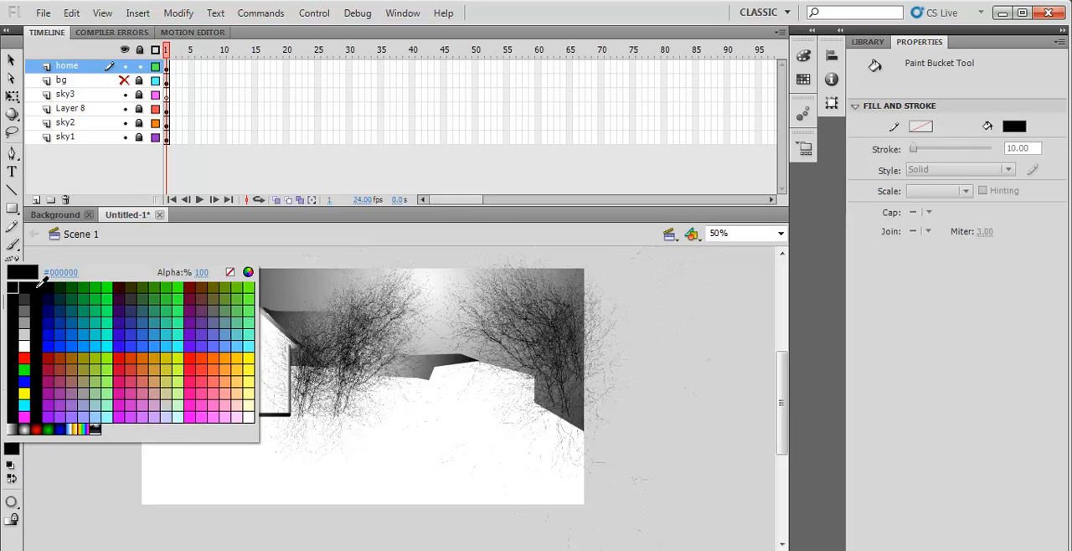
{"action": "left_click", "coordinate": [39, 286]}
{"action": "left_click", "coordinate": [196, 343]}
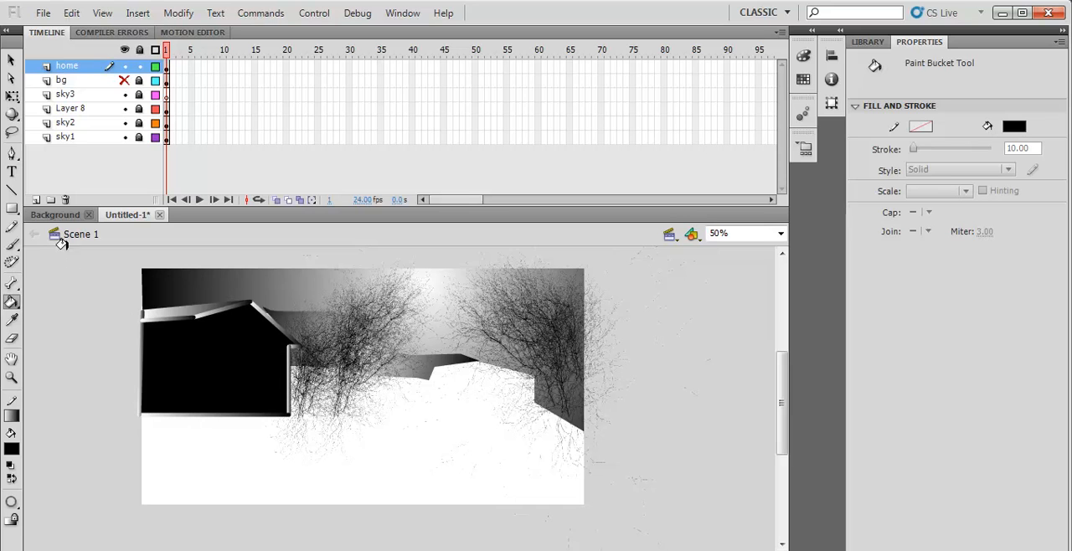
{"action": "left_click", "coordinate": [11, 60]}
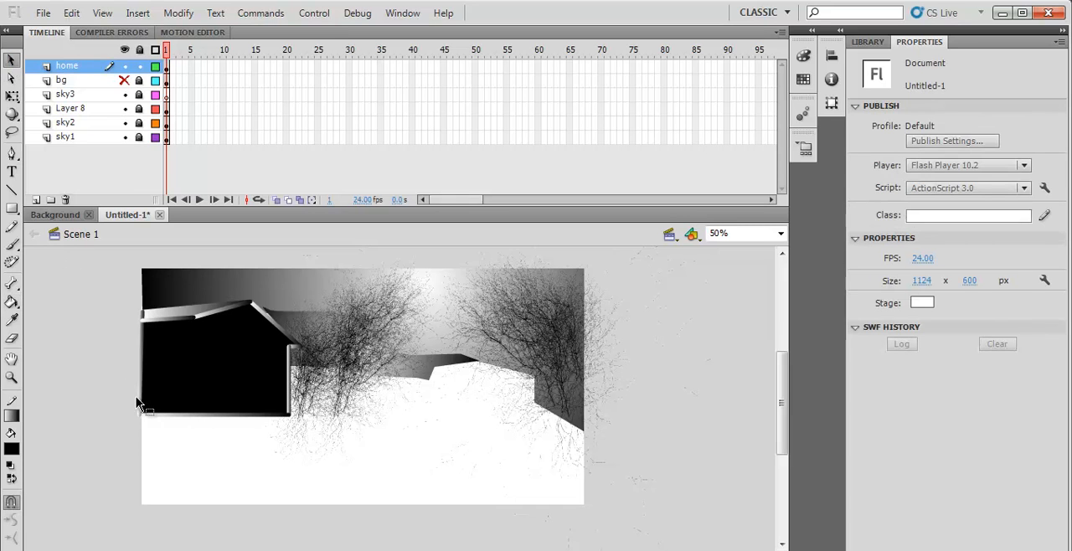
{"action": "left_click", "coordinate": [141, 408]}
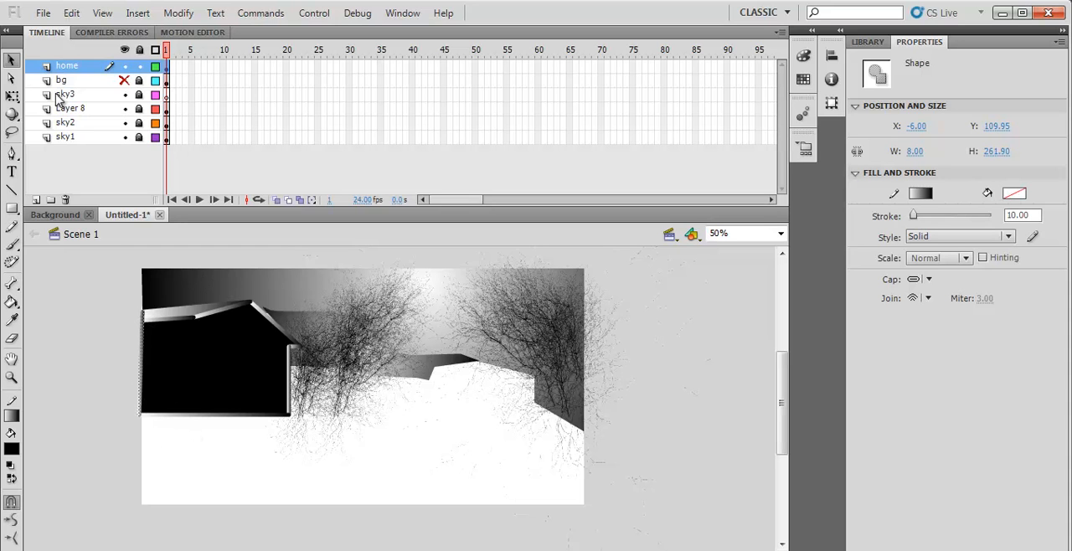
{"action": "left_click", "coordinate": [239, 360]}
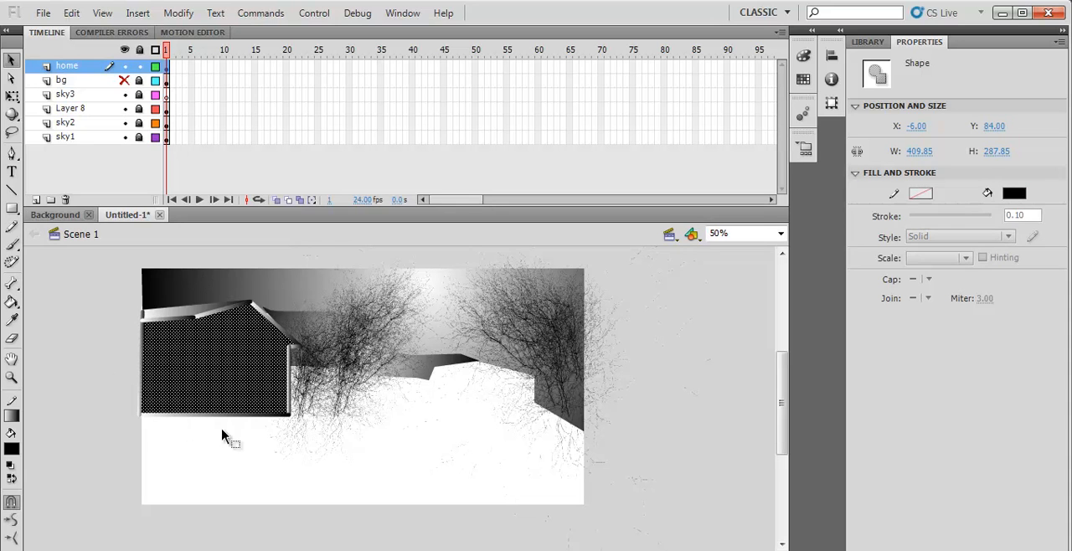
{"action": "left_click", "coordinate": [50, 368]}
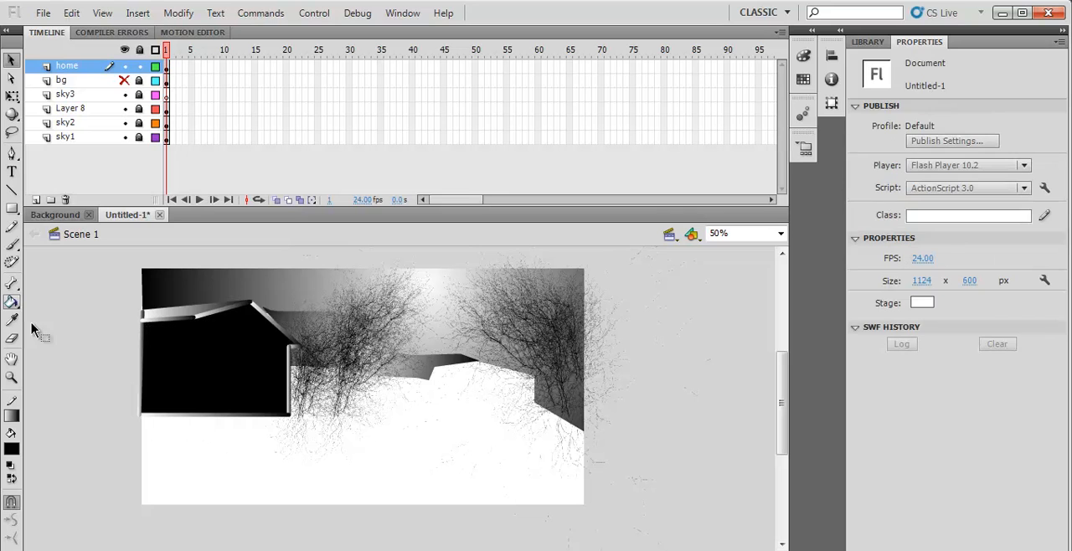
- Draw a tall, narrow oval with black fill and gradient stroke on the empty white ground, clear of the home
{"action": "left_click", "coordinate": [12, 209]}
{"action": "left_click_drag", "start_coordinate": [12, 208], "coordinate": [50, 228]}
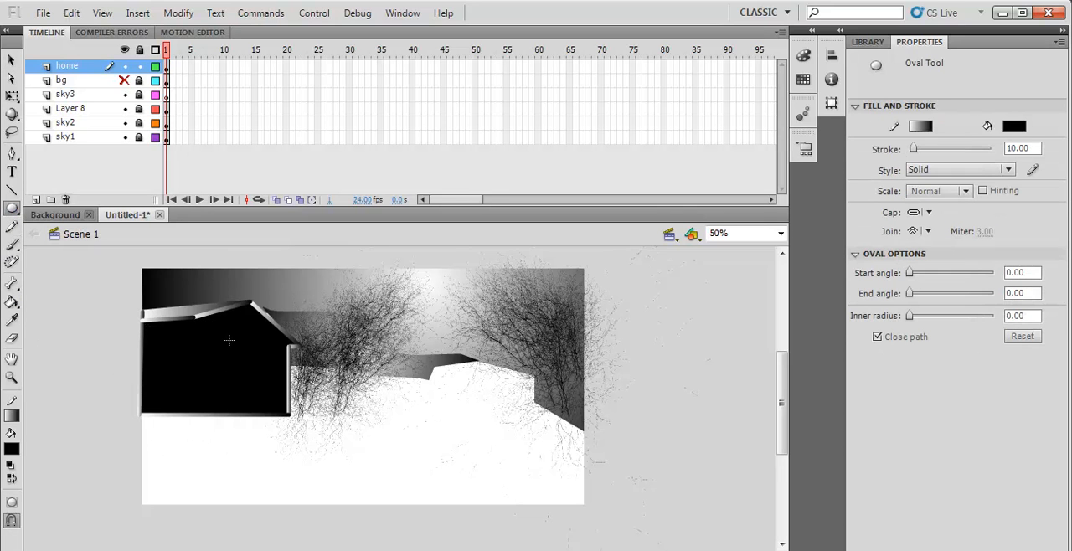
{"action": "left_click_drag", "start_coordinate": [229, 333], "coordinate": [246, 367]}
{"action": "key", "text": "ctrl+z"}
{"action": "key", "text": "ctrl+a"}
{"action": "left_click_drag", "start_coordinate": [446, 408], "coordinate": [479, 461]}
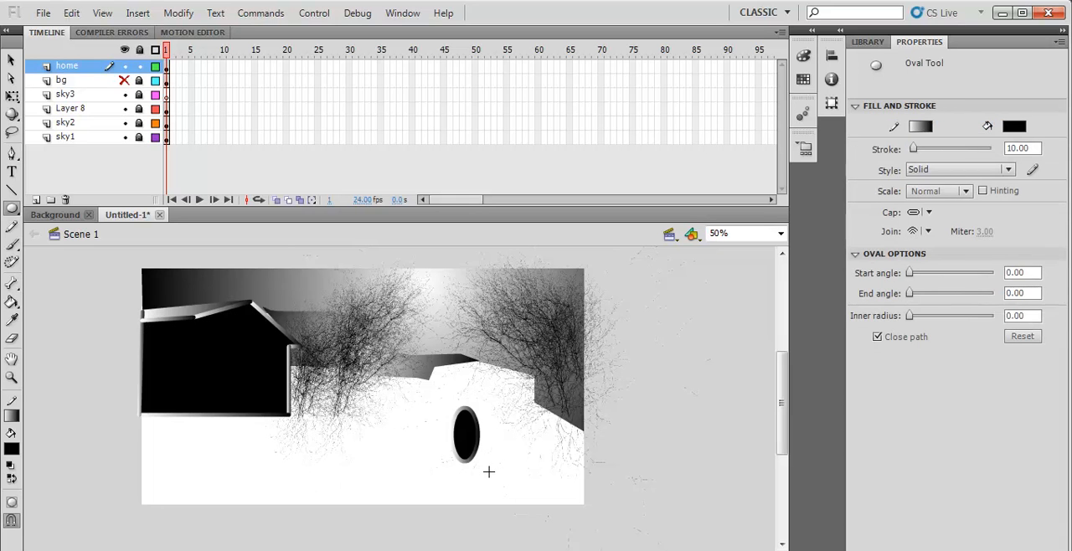
- Select the lower half of the oval and delete it to leave an arch shape
{"action": "left_click", "coordinate": [12, 60]}
{"action": "left_click_drag", "start_coordinate": [443, 439], "coordinate": [519, 486]}
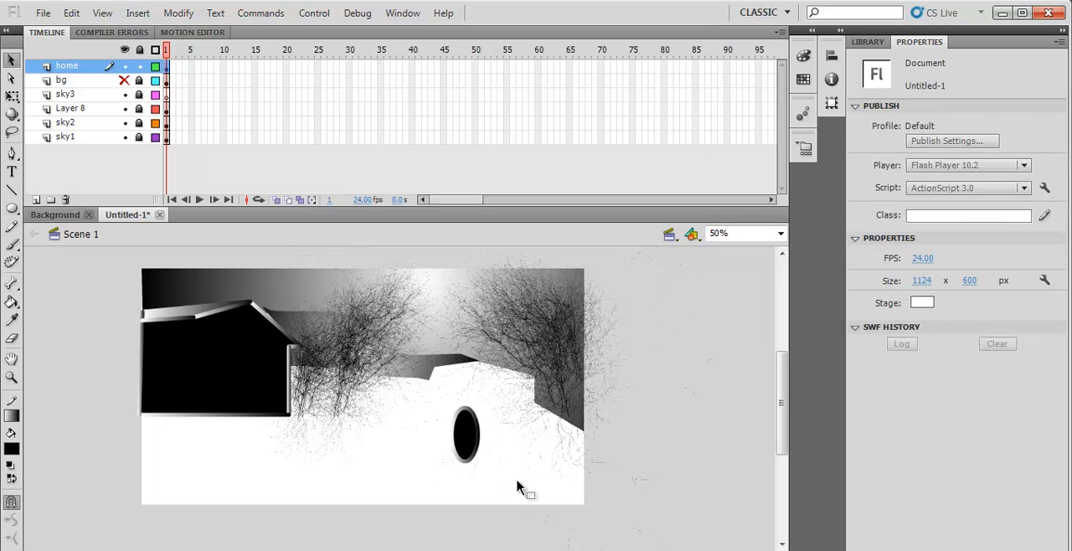
{"action": "key", "text": "Delete"}
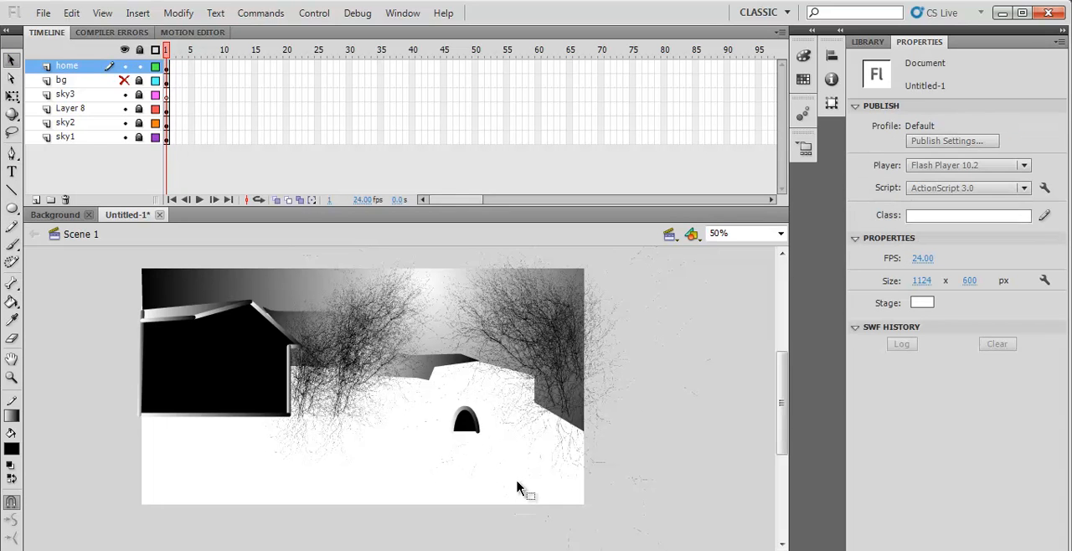
- Draw a vertical line about 78 px long down from the arch's right end, and shift it 60 px left under the other end
{"action": "left_click", "coordinate": [11, 190]}
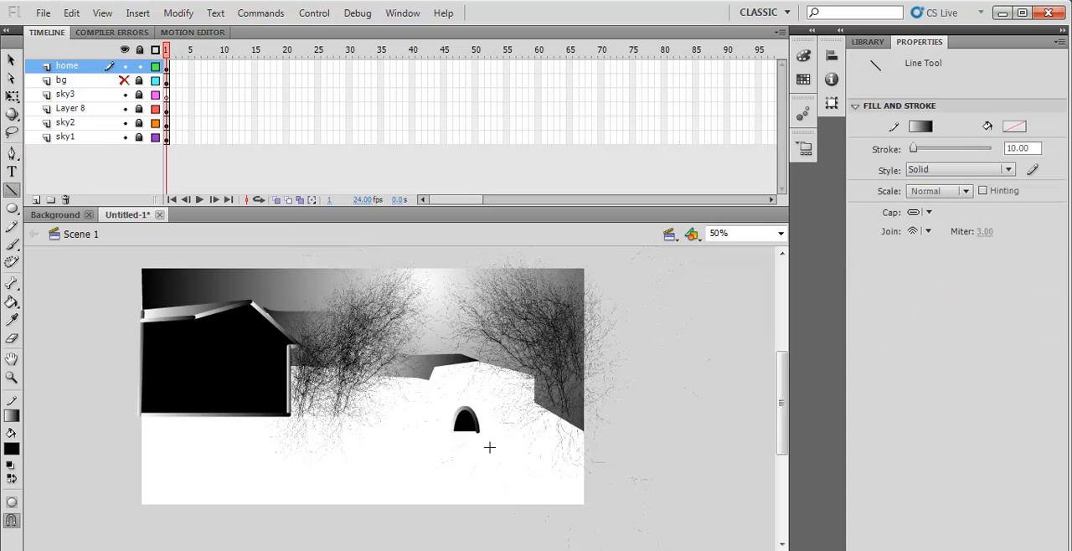
{"action": "left_click_drag", "start_coordinate": [476, 427], "coordinate": [477, 460]}
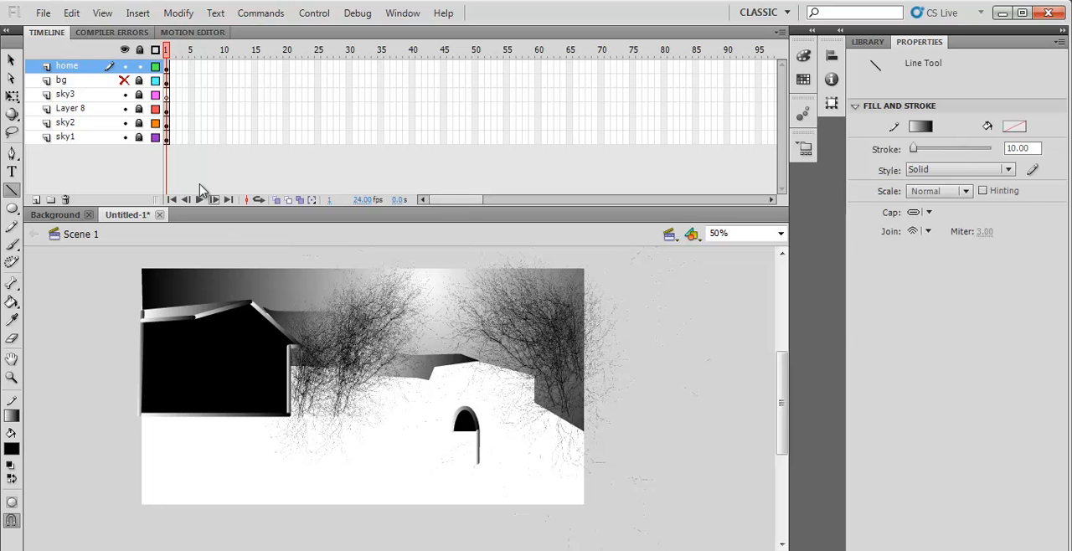
{"action": "left_click", "coordinate": [11, 60]}
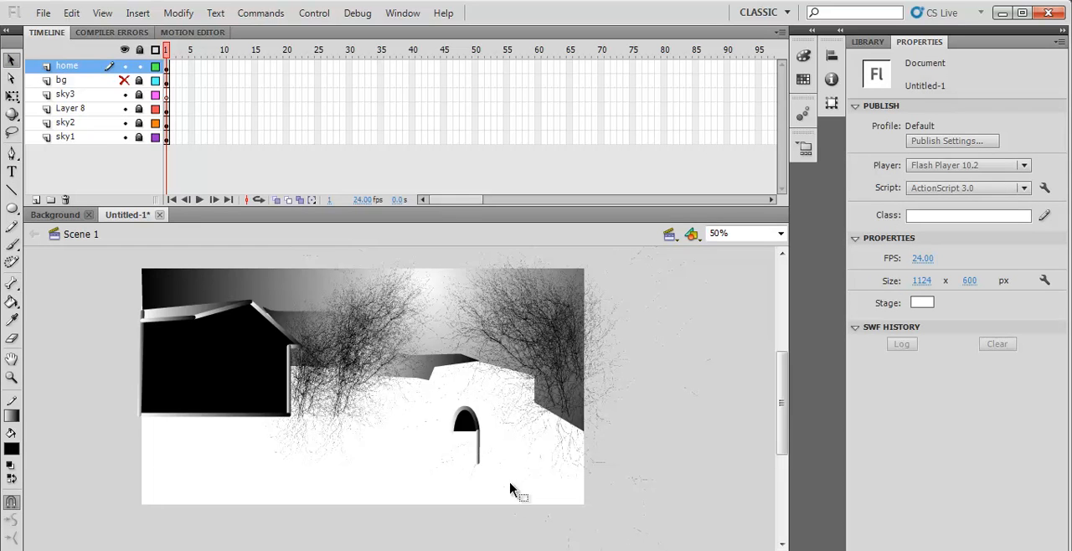
{"action": "left_click", "coordinate": [478, 448]}
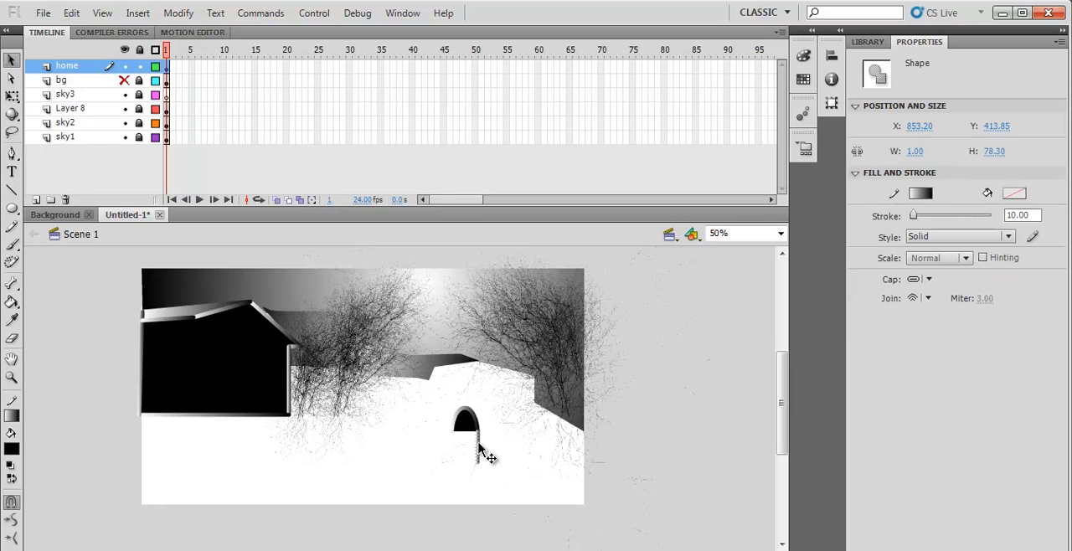
{"action": "key", "text": "Left"}
{"action": "key", "text": "Left"}
{"action": "key", "text": "Left"}
{"action": "key", "text": "Left"}
{"action": "key", "text": "Left"}
{"action": "key", "text": "Left"}
{"action": "key", "text": "Left"}
{"action": "key", "text": "Left"}
{"action": "key", "text": "Left"}
{"action": "key", "text": "Left"}
{"action": "key", "text": "Left"}
{"action": "key", "text": "Left"}
{"action": "key", "text": "Left"}
{"action": "key", "text": "Left"}
{"action": "key", "text": "Left"}
{"action": "key", "text": "Left"}
{"action": "key", "text": "Left"}
{"action": "key", "text": "Left"}
{"action": "key", "text": "Left"}
{"action": "key", "text": "Left"}
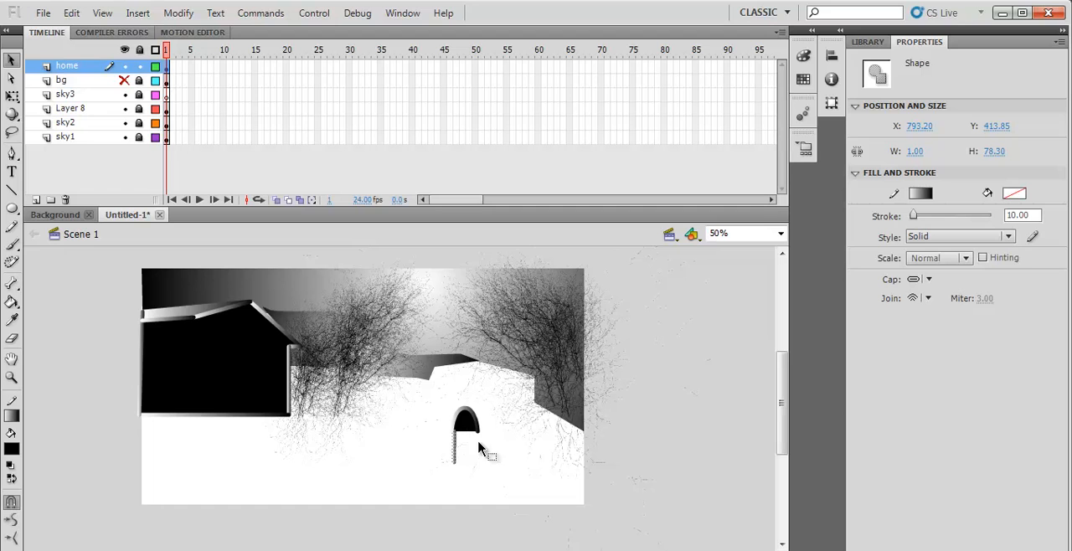
- Duplicate the vertical line and align the copy beneath the arch's right end as the second side of the frame
{"action": "mouse_move", "coordinate": [453, 453]}
{"action": "left_mouse_down"}
{"action": "mouse_move", "coordinate": [480, 455]}
{"action": "mouse_move", "coordinate": [468, 456]}
{"action": "left_mouse_up"}
{"action": "left_click", "coordinate": [628, 461]}
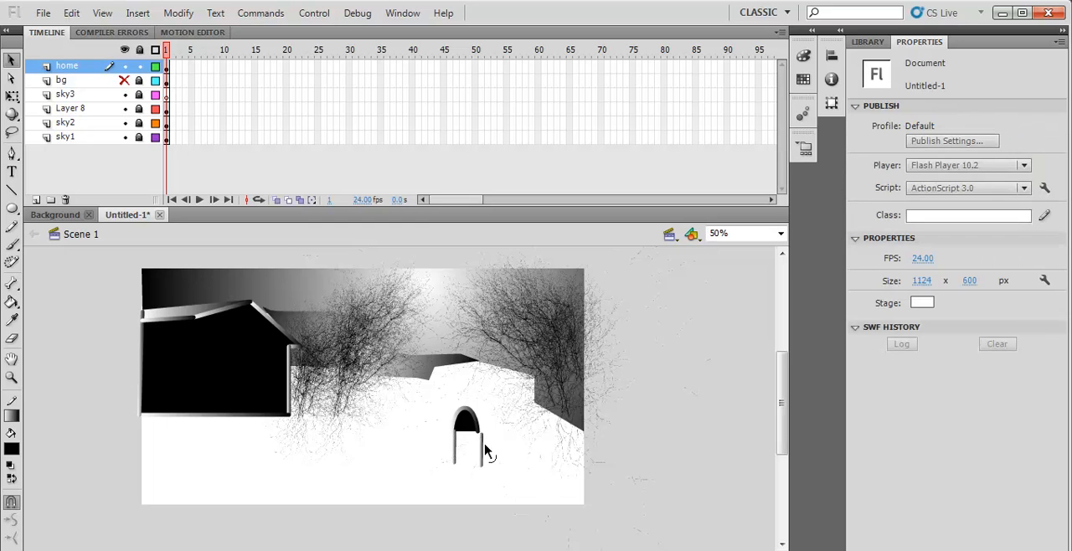
{"action": "left_click", "coordinate": [484, 453]}
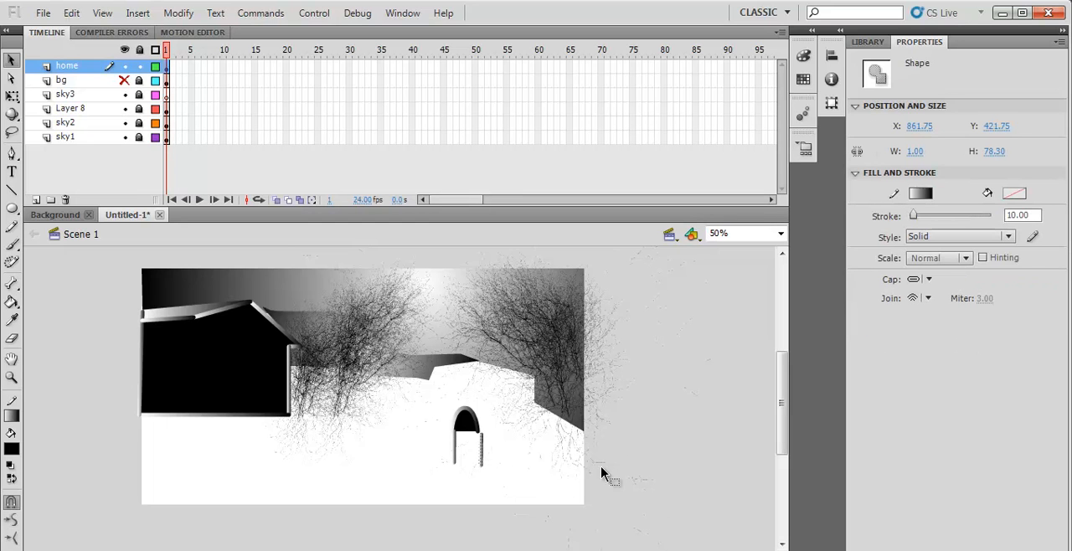
{"action": "key", "text": "shift+Left"}
- Draw a horizontal line across the base of the arch frame and nudge the frame's right side up about 2 px
{"action": "left_click", "coordinate": [12, 190]}
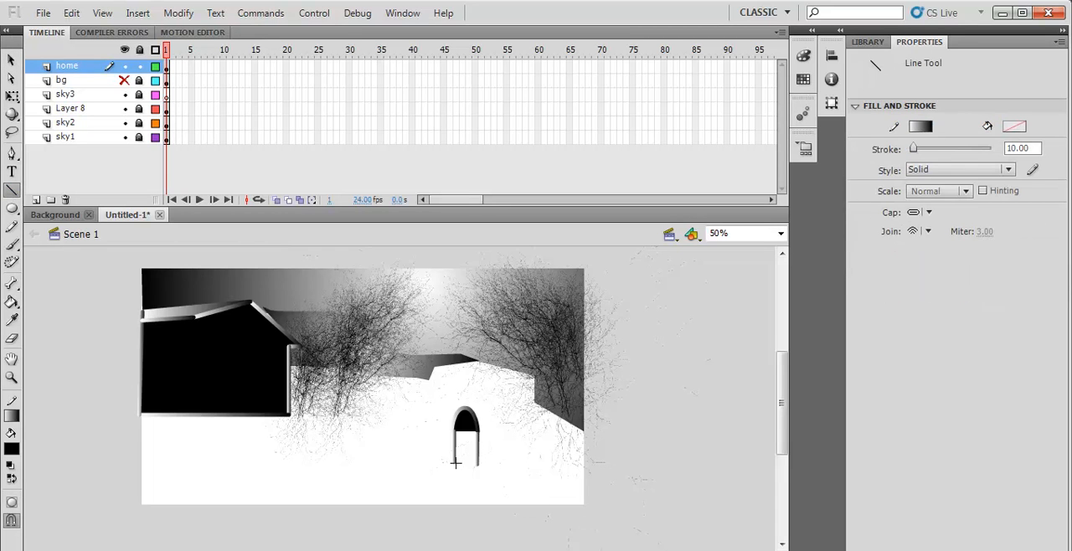
{"action": "left_click_drag", "start_coordinate": [453, 463], "coordinate": [478, 464]}
{"action": "key", "text": "v"}
{"action": "left_click", "coordinate": [477, 444]}
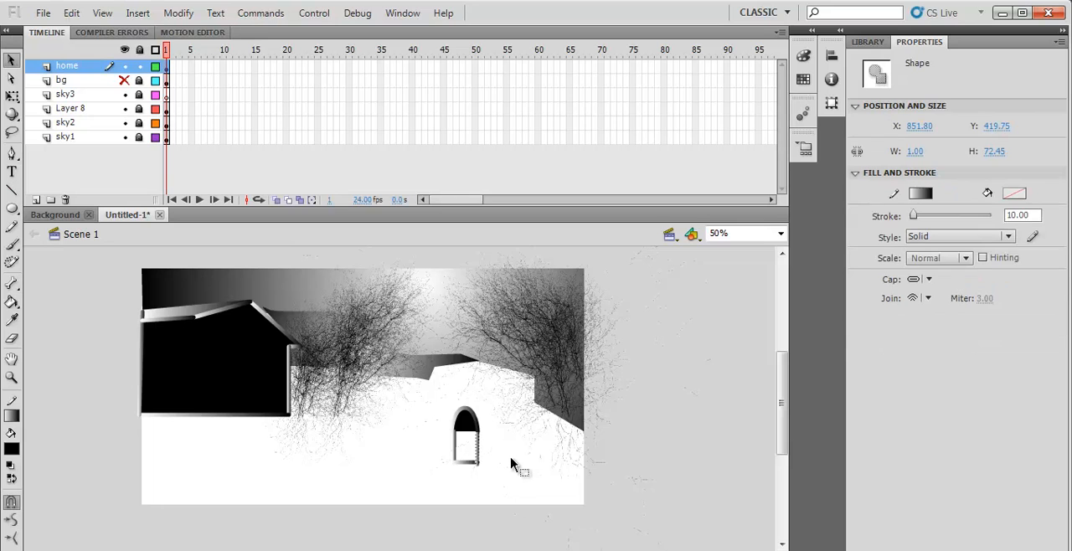
{"action": "key", "text": "Up"}
{"action": "key", "text": "Up"}
{"action": "key", "text": "Up"}
{"action": "key", "text": "Up"}
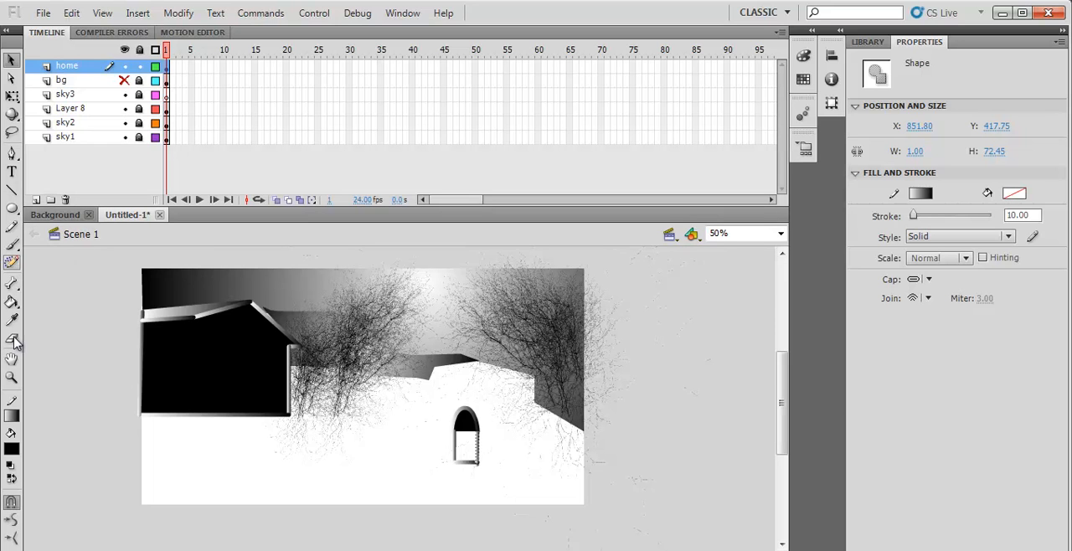
- Divide the arched window with a vertical centre bar from its peak to its base and horizontal bars across the frame
{"action": "left_click", "coordinate": [15, 193]}
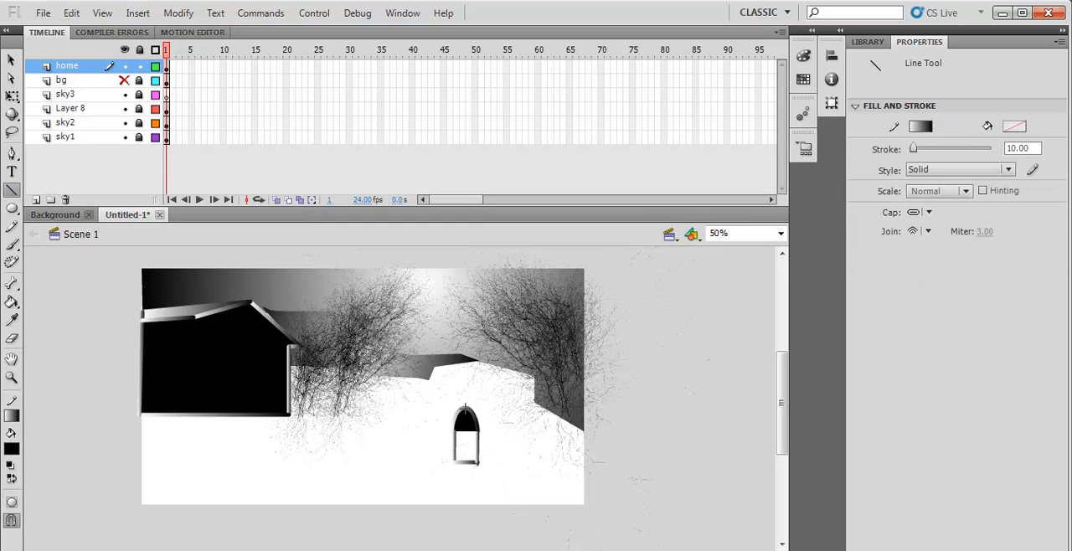
{"action": "left_click_drag", "start_coordinate": [465, 408], "coordinate": [467, 453]}
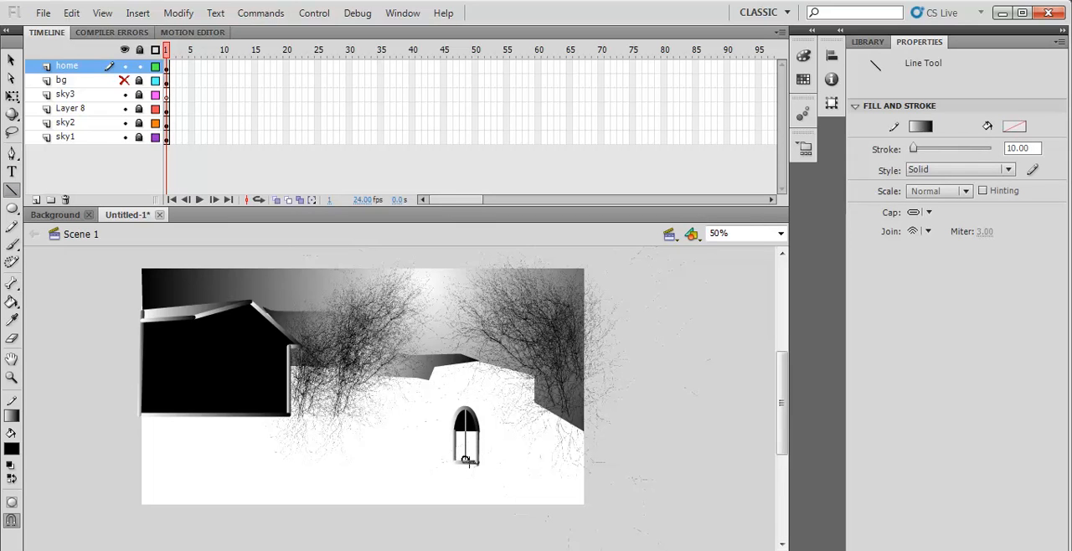
{"action": "left_click_drag", "start_coordinate": [469, 461], "coordinate": [467, 463]}
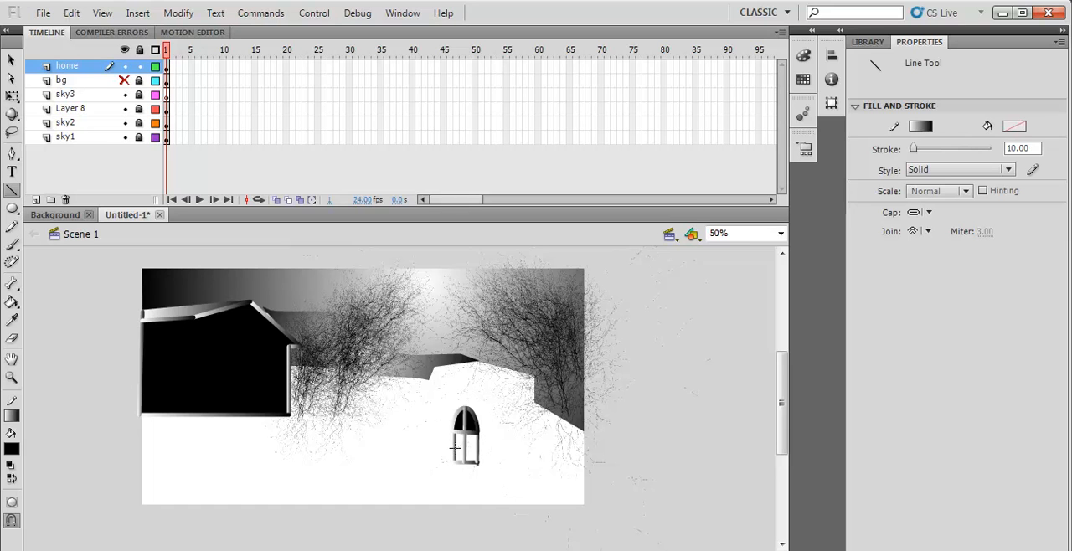
{"action": "left_click_drag", "start_coordinate": [481, 451], "coordinate": [482, 451]}
- Select the whole arched window and convert it to a movie clip symbol named w1
{"action": "left_click", "coordinate": [11, 60]}
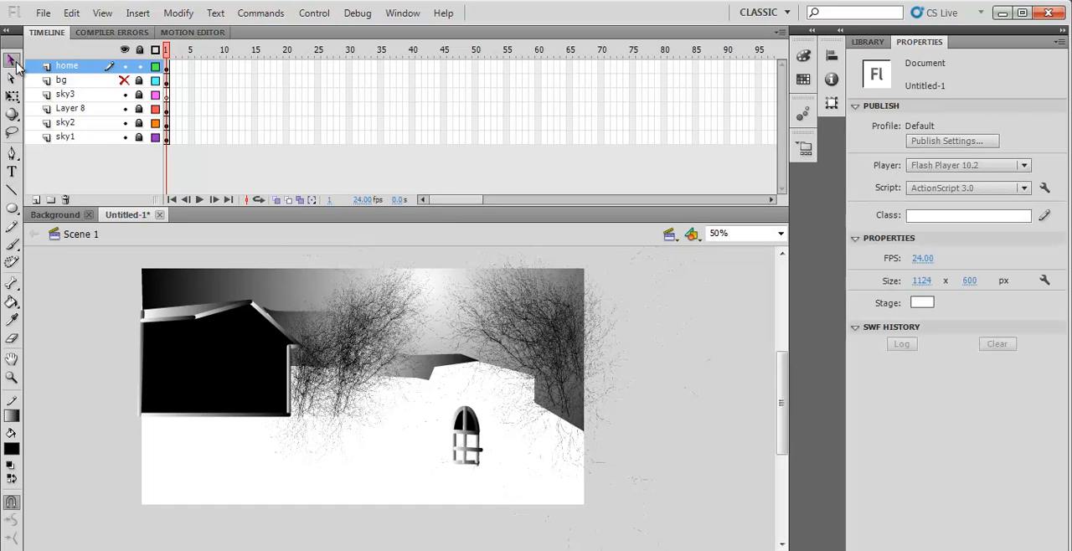
{"action": "left_click_drag", "start_coordinate": [445, 398], "coordinate": [509, 480]}
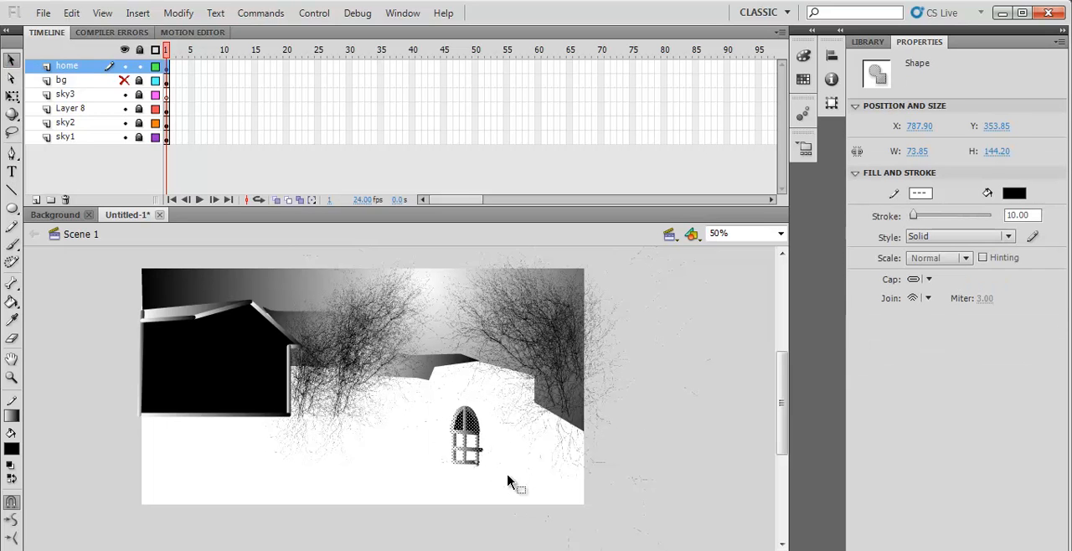
{"action": "right_click", "coordinate": [465, 425]}
{"action": "left_click", "coordinate": [527, 398]}
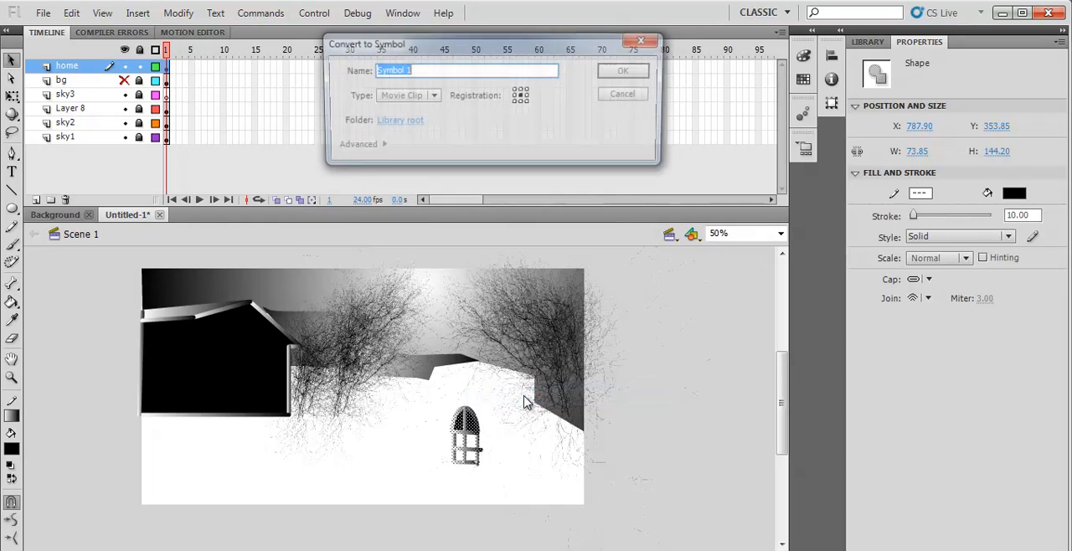
{"action": "type", "text": "W"}
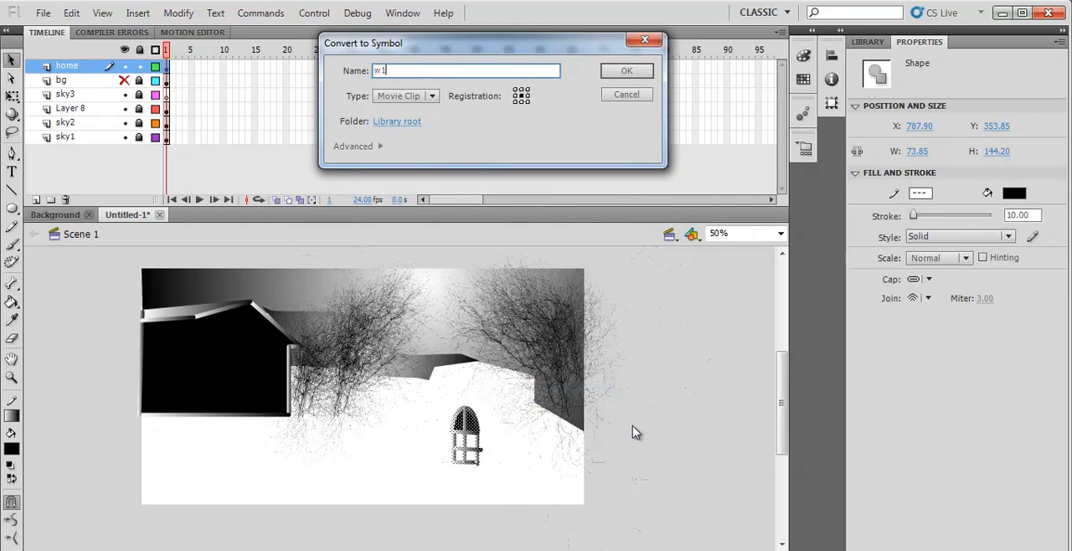
{"action": "left_click", "coordinate": [626, 72]}
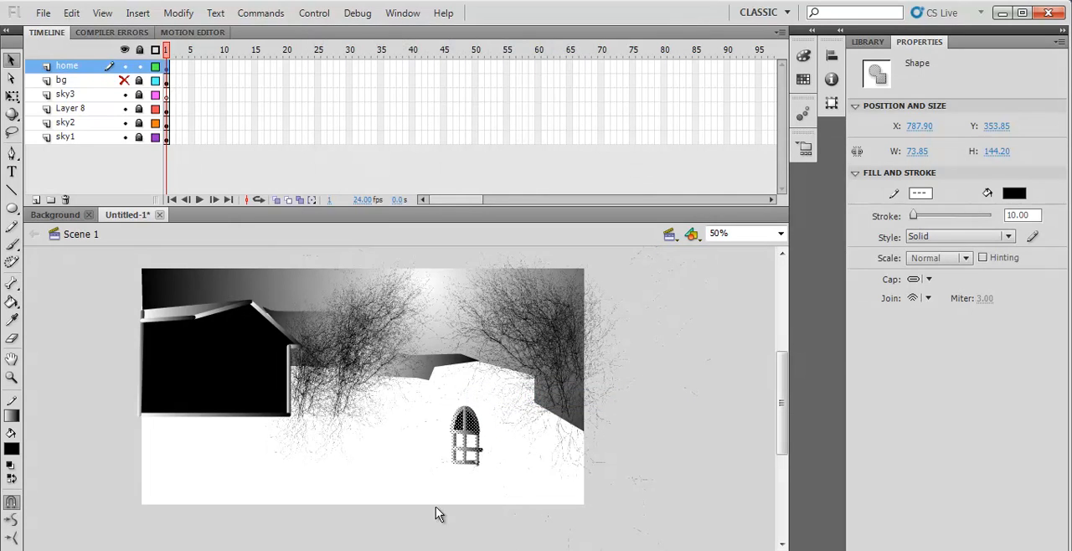
- Duplicate the w1 window beside the original and scale the pair down to about 127 × 121.5 px
{"action": "left_click_drag", "start_coordinate": [471, 450], "coordinate": [438, 453]}
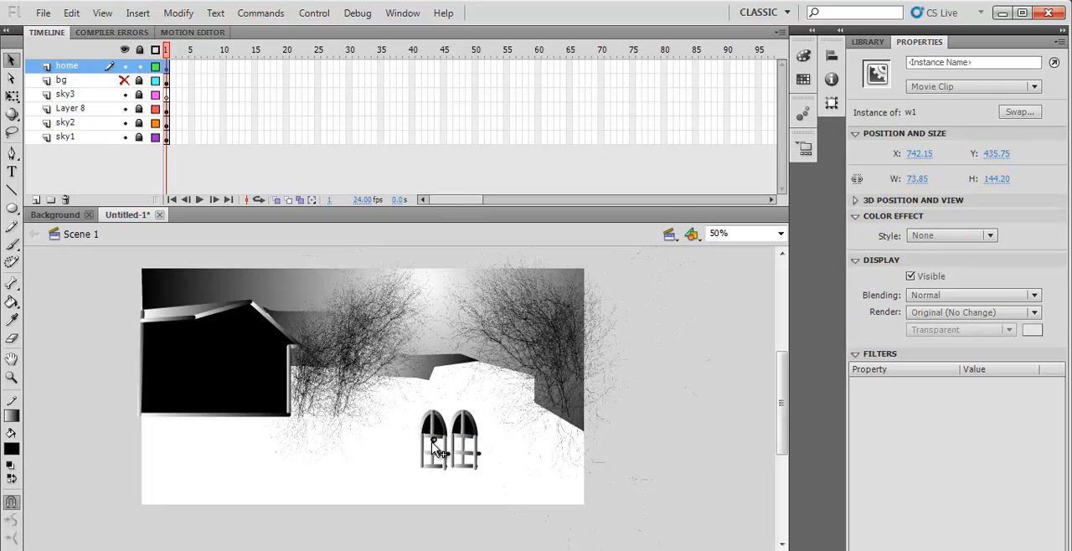
{"action": "left_click_drag", "start_coordinate": [404, 397], "coordinate": [492, 484]}
{"action": "key", "text": "q"}
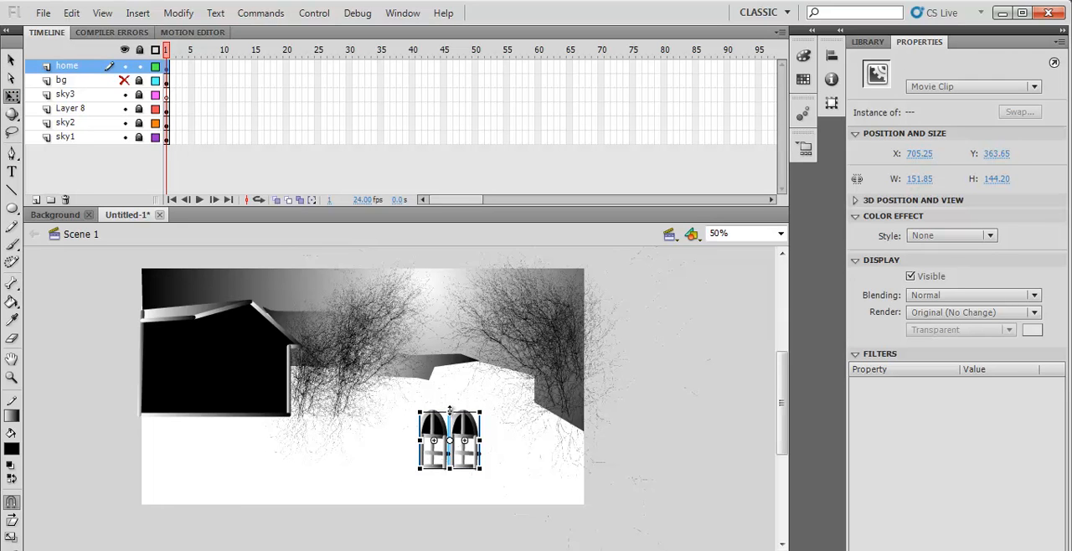
{"action": "left_click_drag", "start_coordinate": [450, 411], "coordinate": [451, 415]}
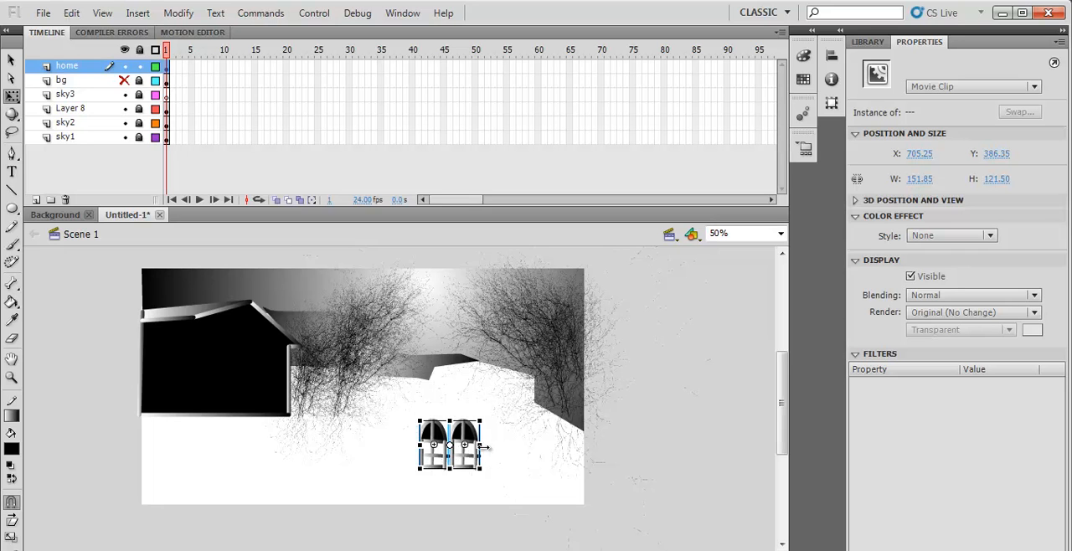
{"action": "left_click_drag", "start_coordinate": [480, 446], "coordinate": [472, 450]}
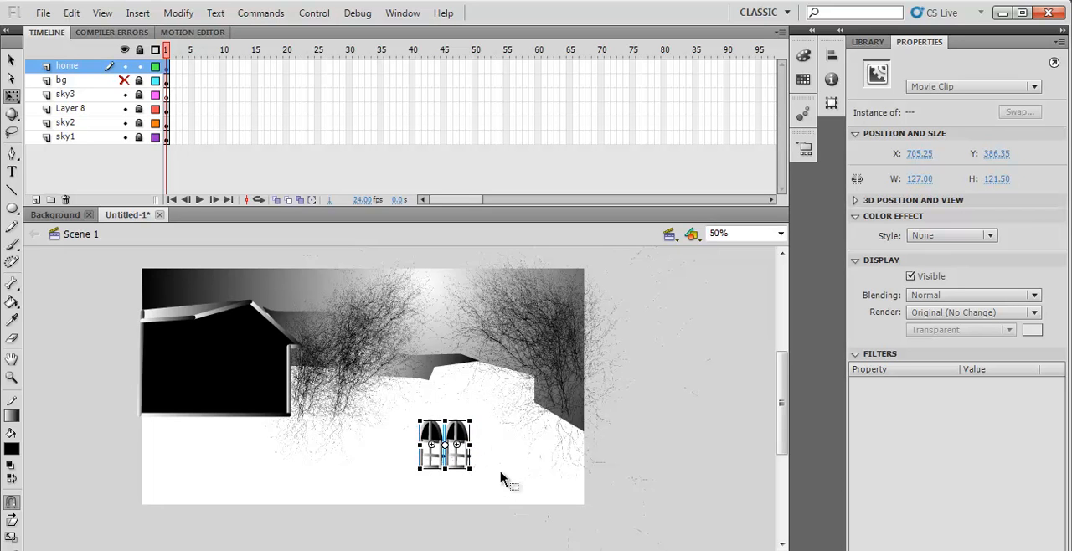
- Move the pair of windows onto the right part of the home's black wall
{"action": "left_click", "coordinate": [501, 436]}
{"action": "left_click_drag", "start_coordinate": [411, 408], "coordinate": [259, 387]}
{"action": "left_click", "coordinate": [640, 423]}
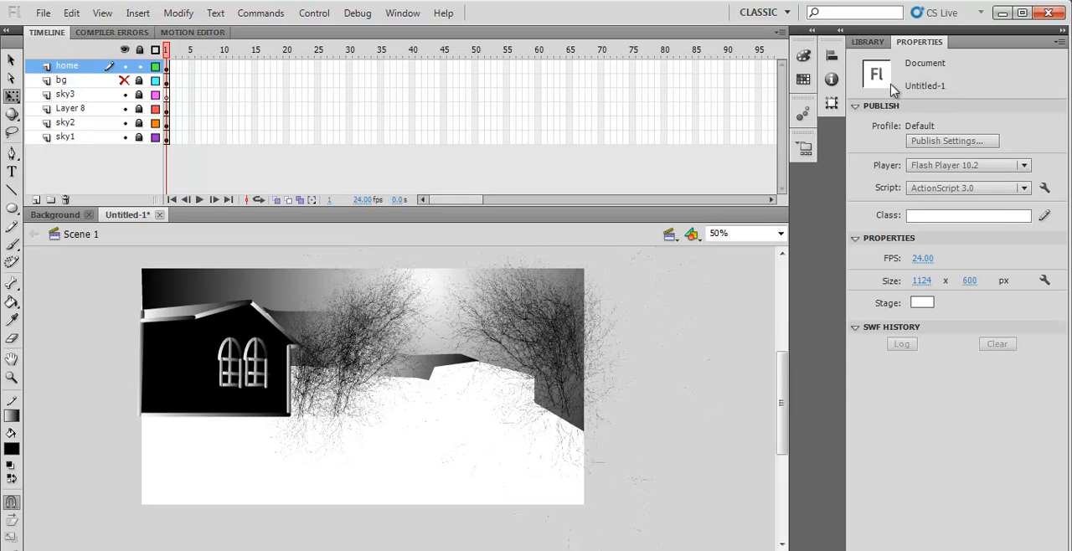
- Try a library copy of w1, stretched taller, as a door on the home's left wall, and delete it
{"action": "left_click", "coordinate": [870, 42]}
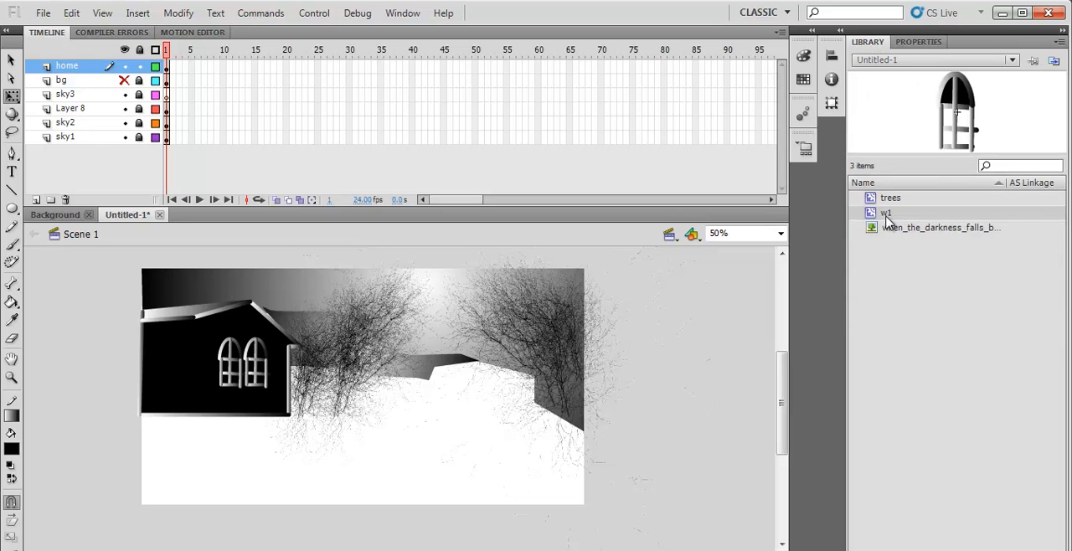
{"action": "left_click_drag", "start_coordinate": [876, 213], "coordinate": [172, 373]}
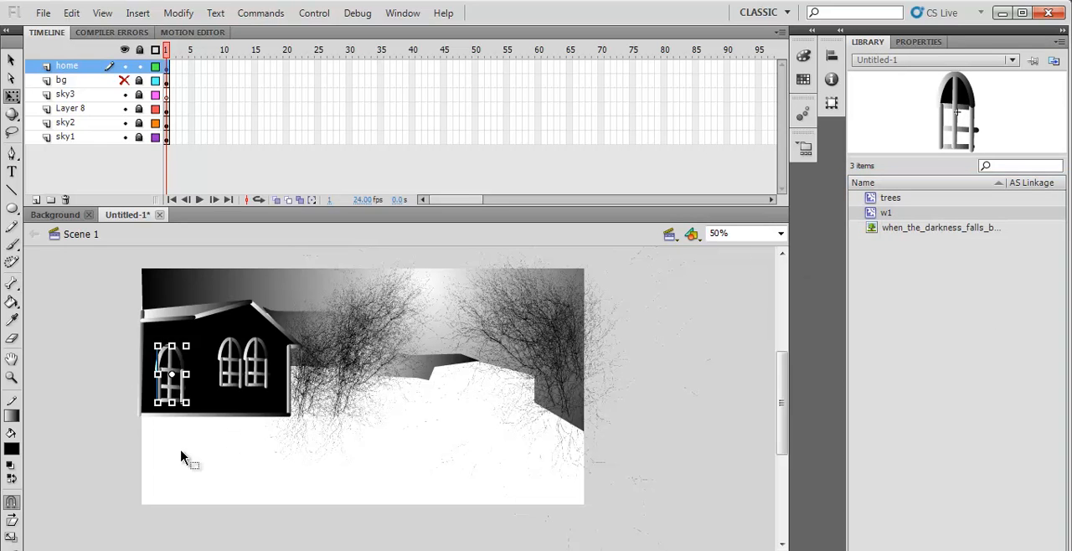
{"action": "left_click_drag", "start_coordinate": [172, 345], "coordinate": [171, 339]}
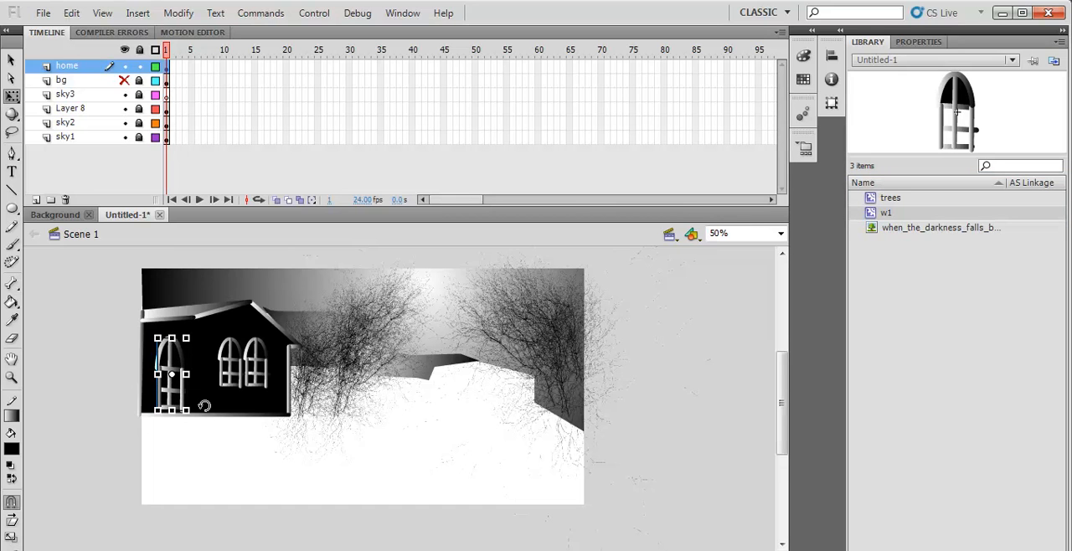
{"action": "left_click", "coordinate": [196, 438]}
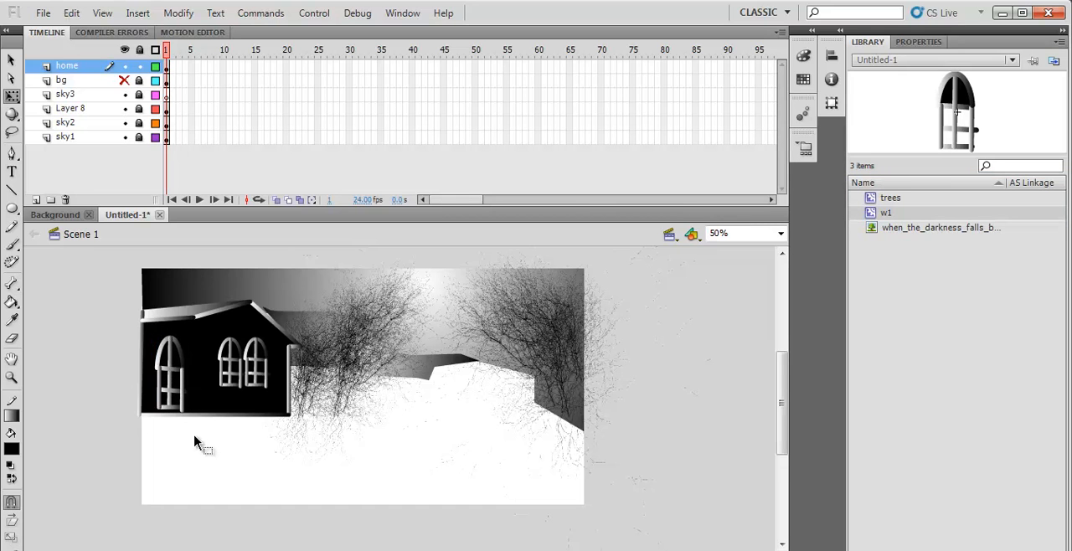
{"action": "left_click", "coordinate": [161, 383]}
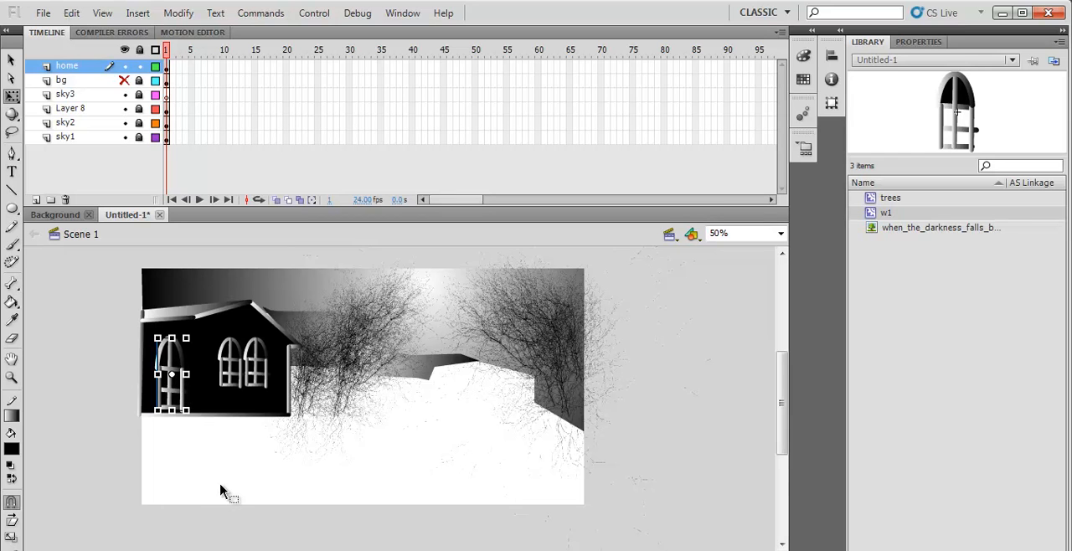
{"action": "left_click", "coordinate": [220, 491]}
{"action": "left_click", "coordinate": [178, 402]}
{"action": "key", "text": "Delete"}
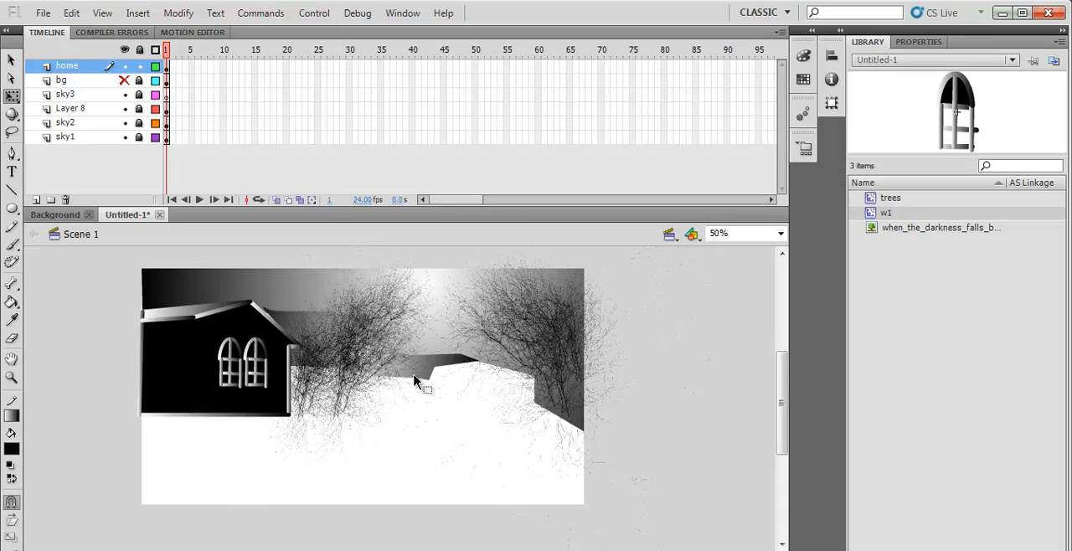
- Try a trees symbol instance on the white ground and undo its placement
{"action": "left_click_drag", "start_coordinate": [876, 199], "coordinate": [420, 454]}
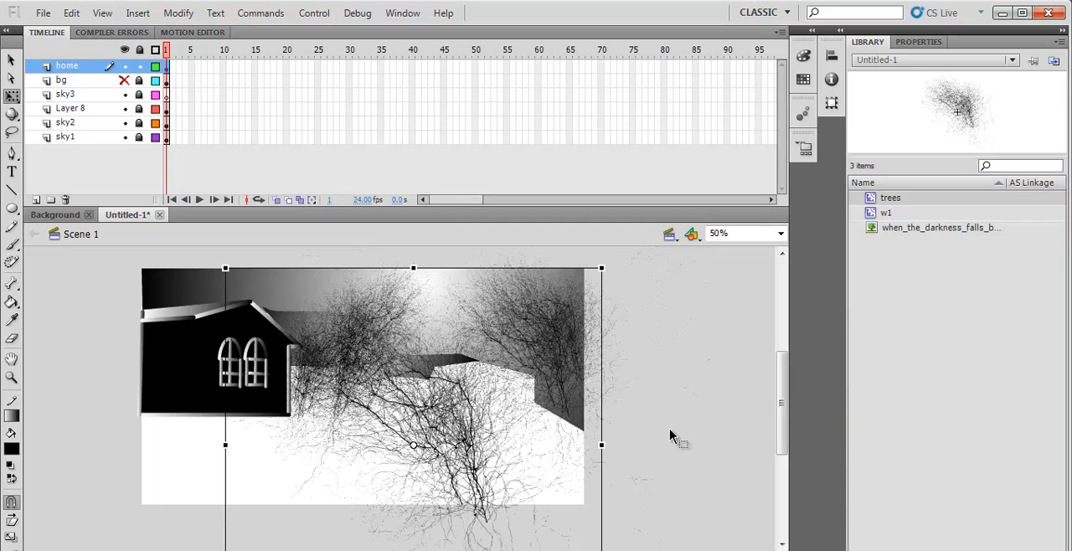
{"action": "key", "text": "ctrl+z"}
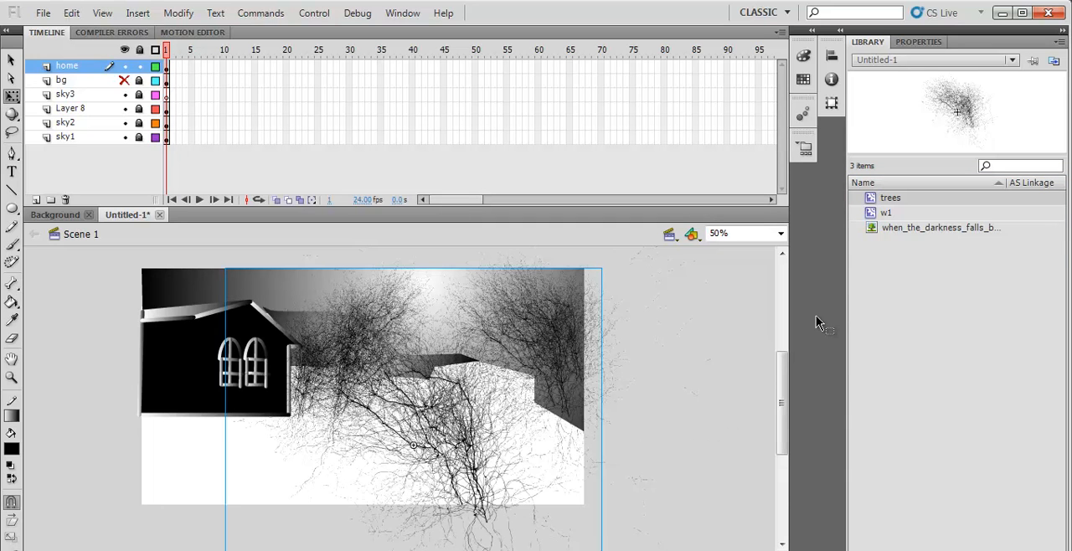
- Place a w1 instance on the white ground, break it apart, and delete the bars below its arch
{"action": "left_click_drag", "start_coordinate": [871, 213], "coordinate": [431, 459]}
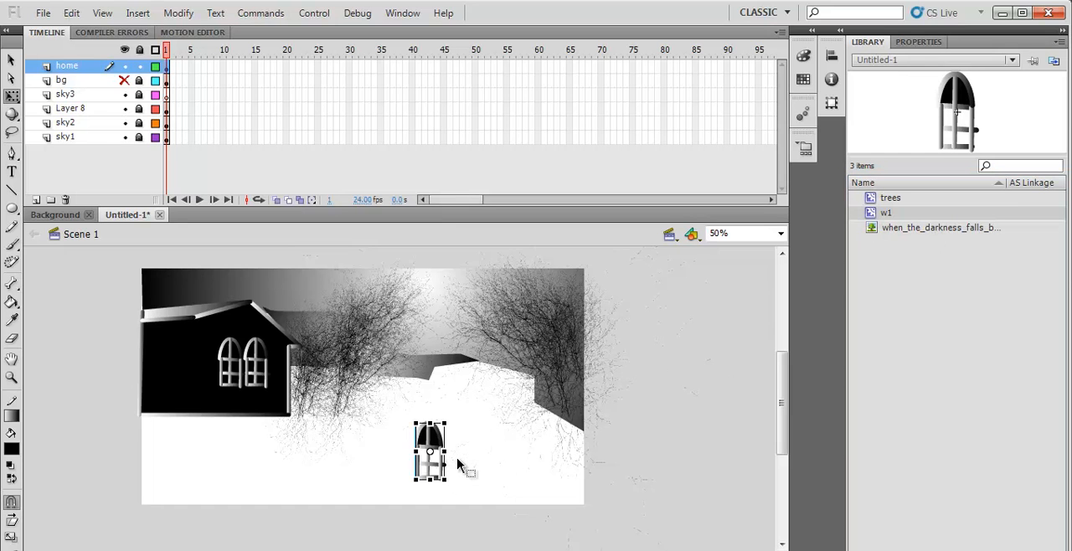
{"action": "left_click_drag", "start_coordinate": [397, 414], "coordinate": [464, 499]}
{"action": "left_click", "coordinate": [12, 60]}
{"action": "left_click_drag", "start_coordinate": [397, 408], "coordinate": [476, 492]}
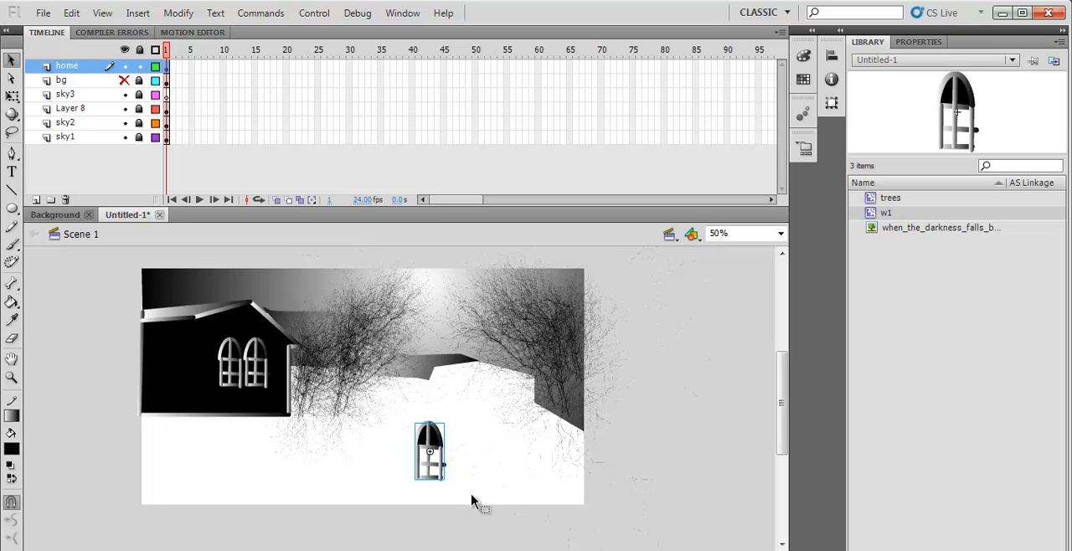
{"action": "left_click", "coordinate": [471, 501]}
{"action": "left_click", "coordinate": [431, 465]}
{"action": "key", "text": "Delete"}
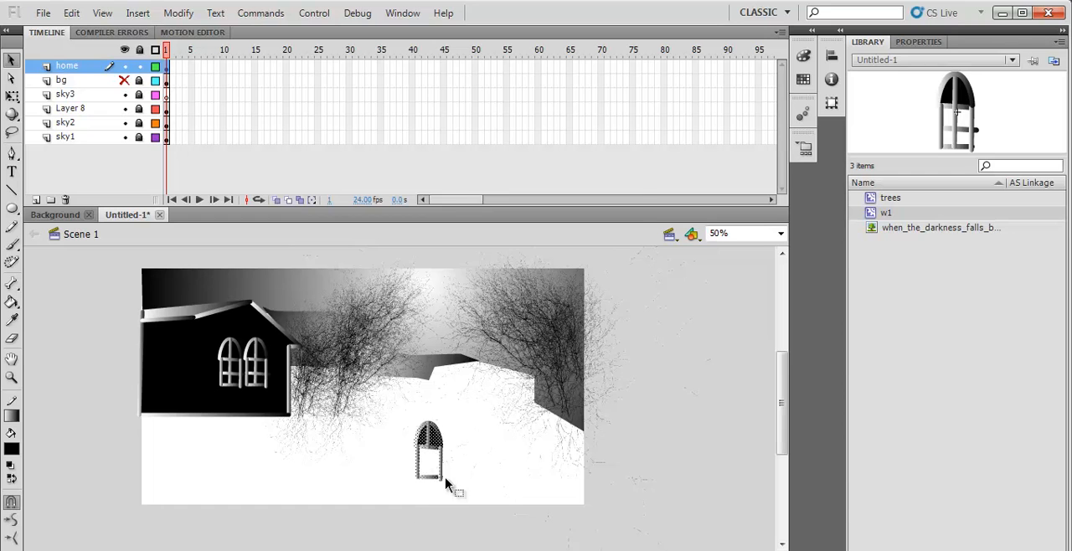
- Convert the opened-up arch frame to a movie clip symbol named D1
{"action": "right_click", "coordinate": [433, 453]}
{"action": "left_click", "coordinate": [502, 418]}
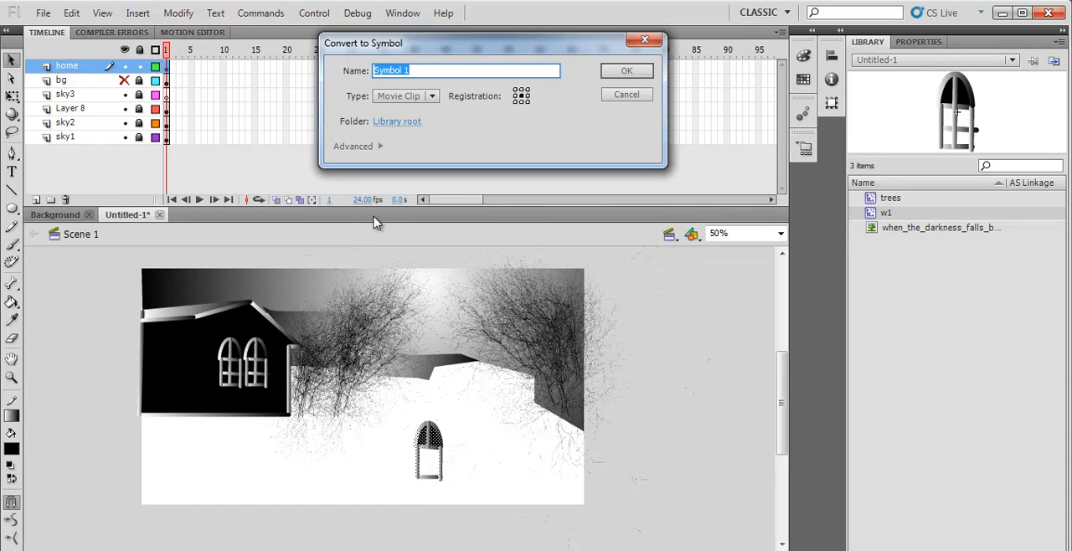
{"action": "type", "text": "D1"}
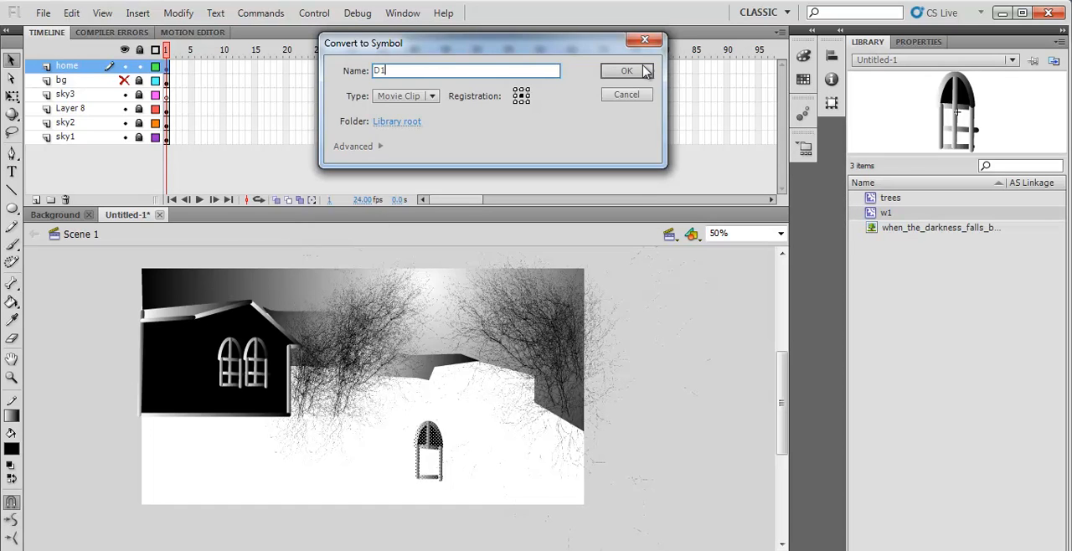
{"action": "left_click", "coordinate": [627, 72]}
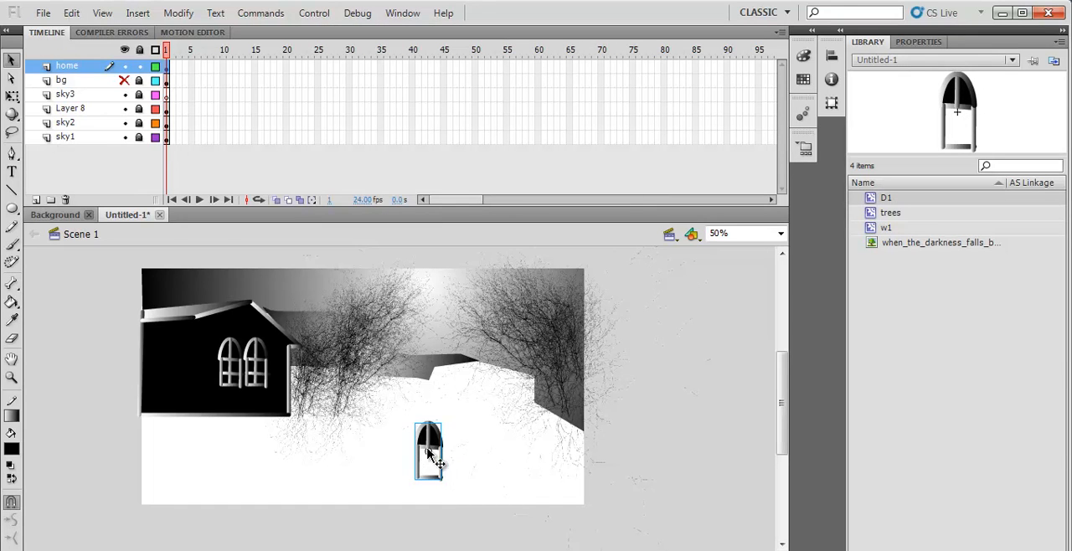
- Stretch the D1 door taller and place it on the left part of the home's wall
{"action": "left_click", "coordinate": [11, 97]}
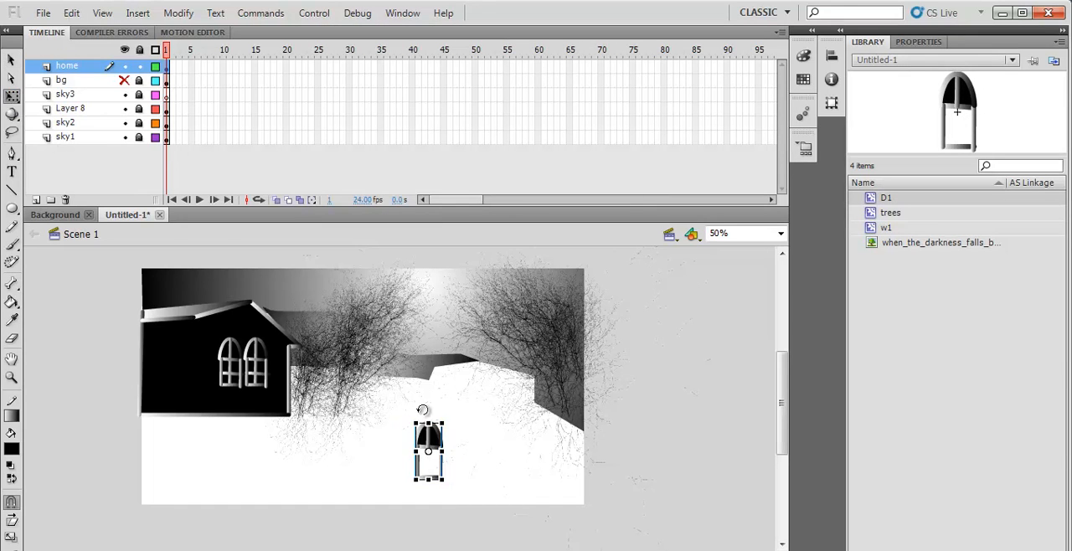
{"action": "left_click_drag", "start_coordinate": [428, 423], "coordinate": [428, 408]}
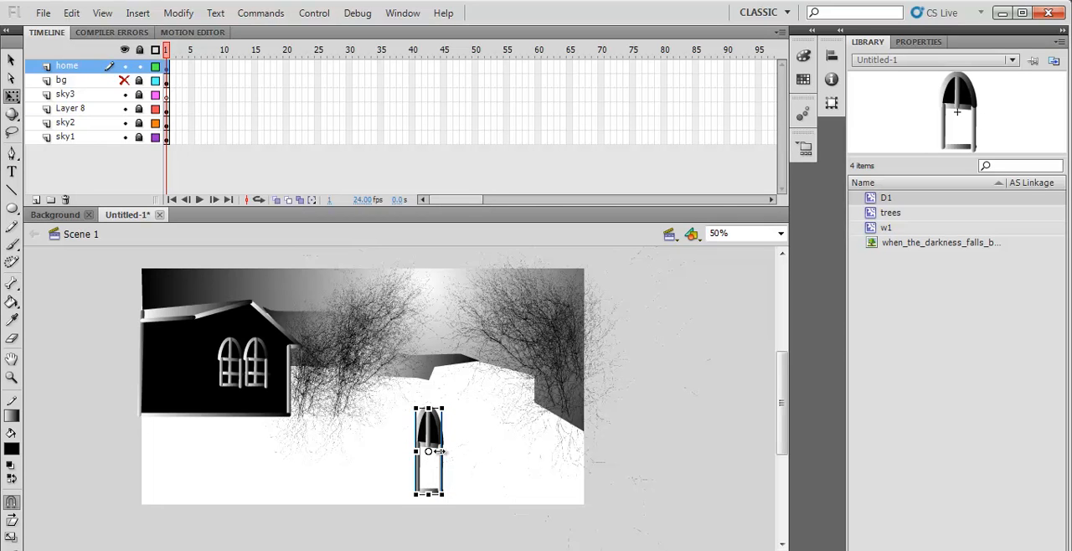
{"action": "left_click_drag", "start_coordinate": [435, 452], "coordinate": [369, 452]}
{"action": "left_click_drag", "start_coordinate": [164, 398], "coordinate": [178, 357]}
{"action": "left_click", "coordinate": [106, 317]}
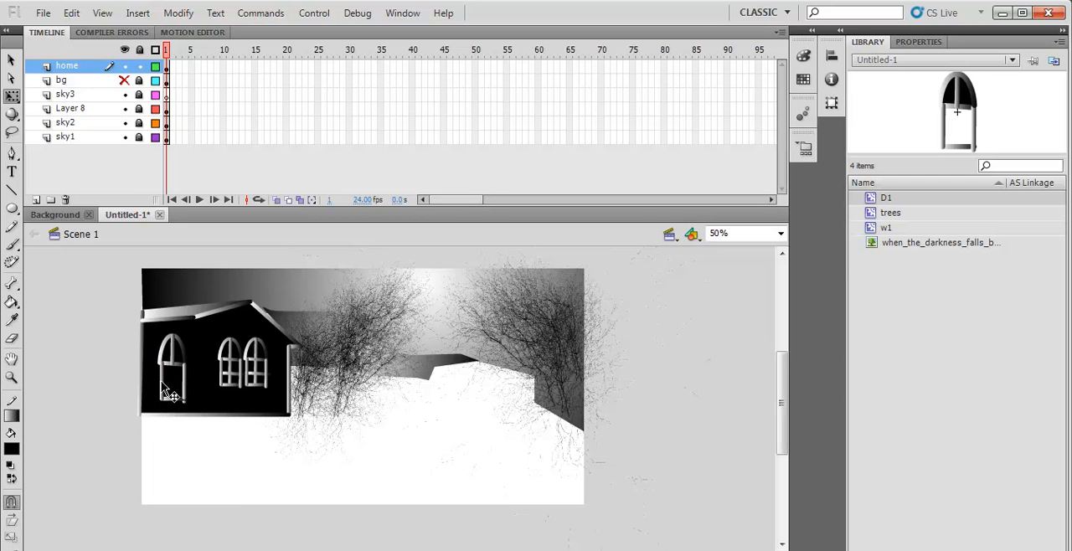
{"action": "left_click", "coordinate": [165, 389]}
{"action": "left_click", "coordinate": [197, 468]}
- Draw a vertical gradient line from the roof joint to the home's base, between the door and the windows
{"action": "left_click", "coordinate": [11, 190]}
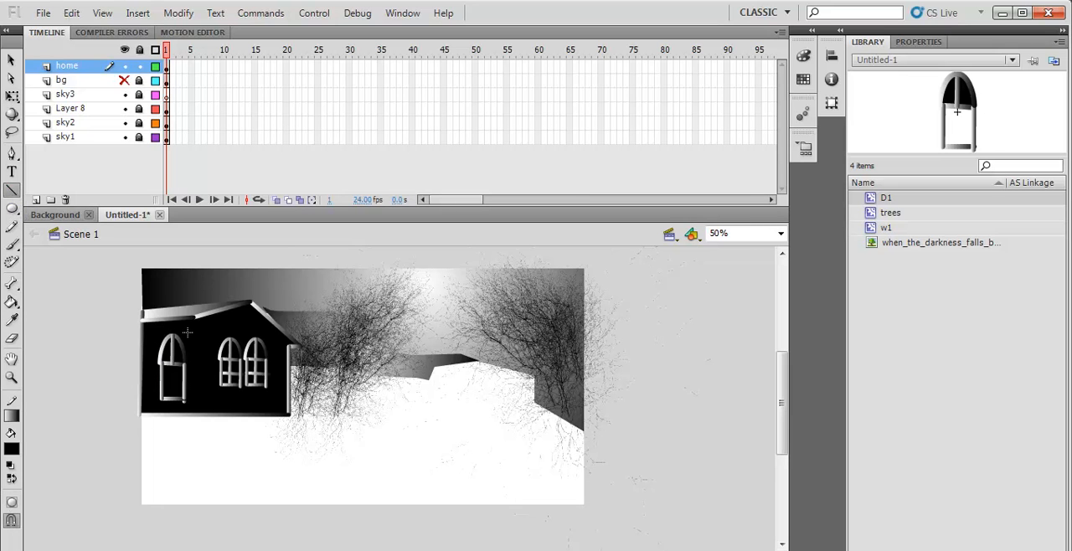
{"action": "left_click_drag", "start_coordinate": [193, 347], "coordinate": [194, 399]}
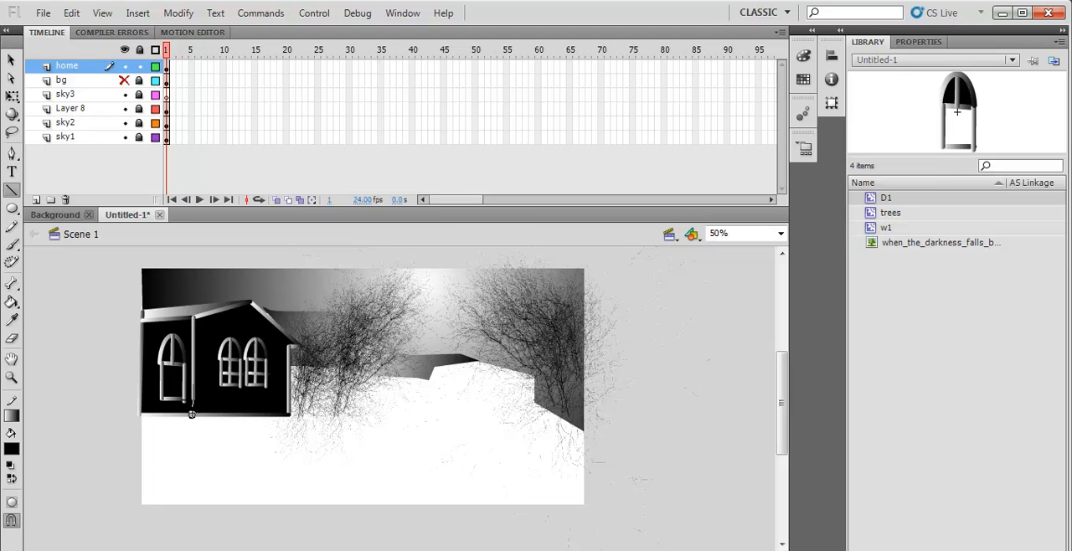
{"action": "left_click_drag", "start_coordinate": [192, 413], "coordinate": [192, 415]}
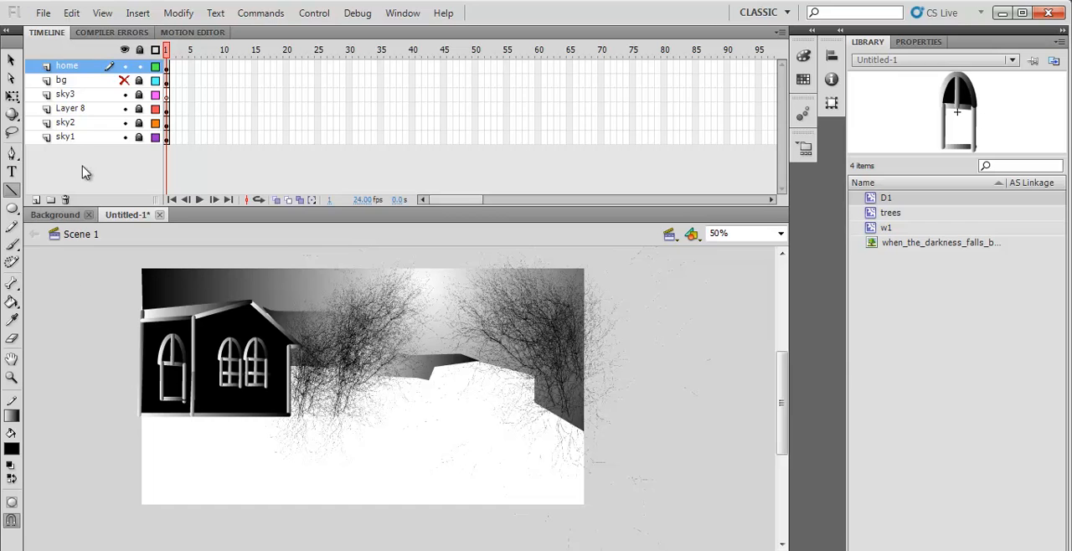
{"action": "left_click", "coordinate": [12, 60]}
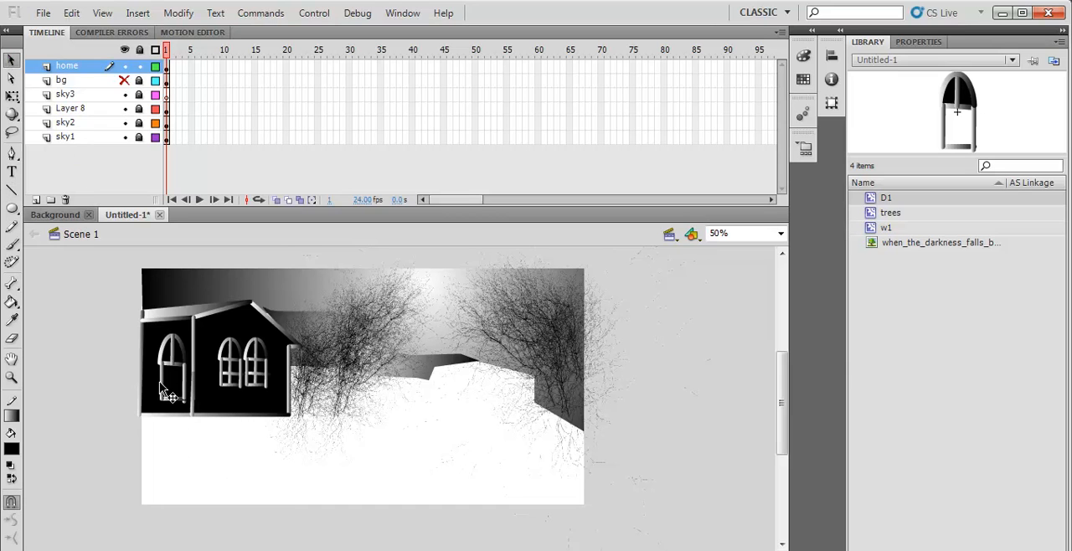
- Break apart the D1 door instance on the left part of the home's wall
{"action": "left_click", "coordinate": [166, 388]}
{"action": "key", "text": "ctrl+b"}
{"action": "left_click", "coordinate": [270, 459]}
{"action": "left_click", "coordinate": [191, 410]}
{"action": "left_click", "coordinate": [12, 190]}
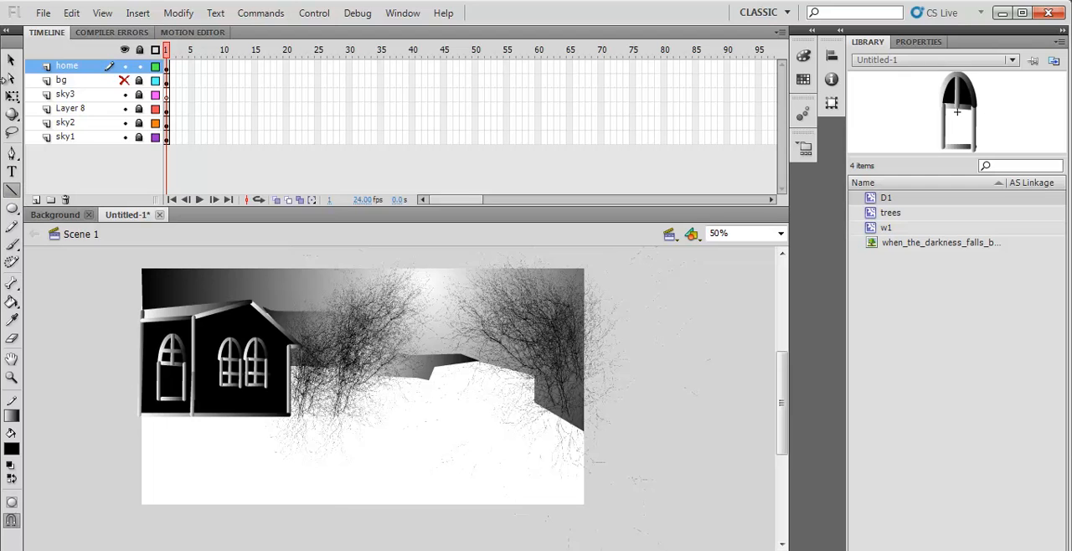
{"action": "key", "text": "v"}
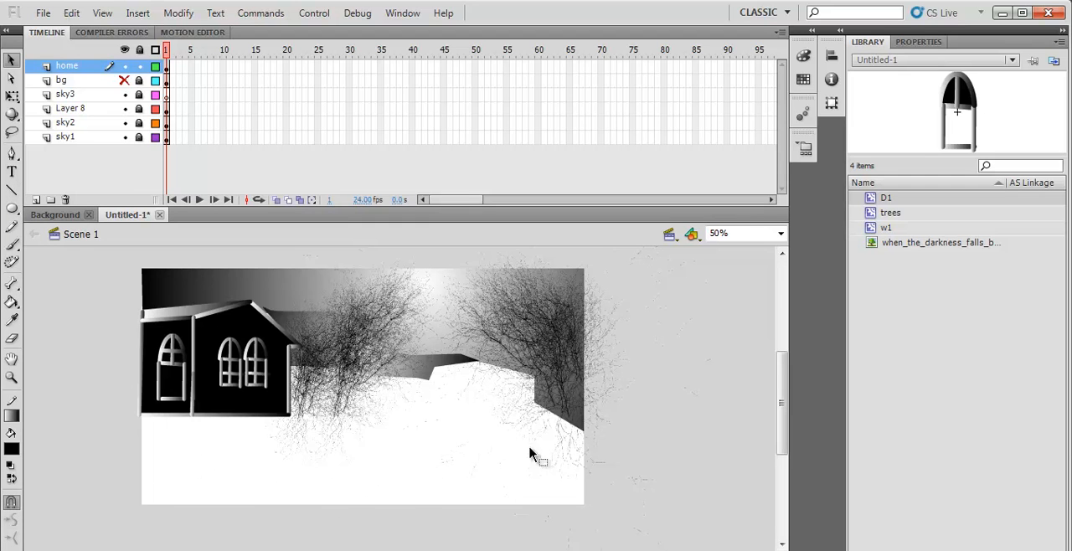
- Set the document's background color to dark grey #333333
{"action": "right_click", "coordinate": [471, 459]}
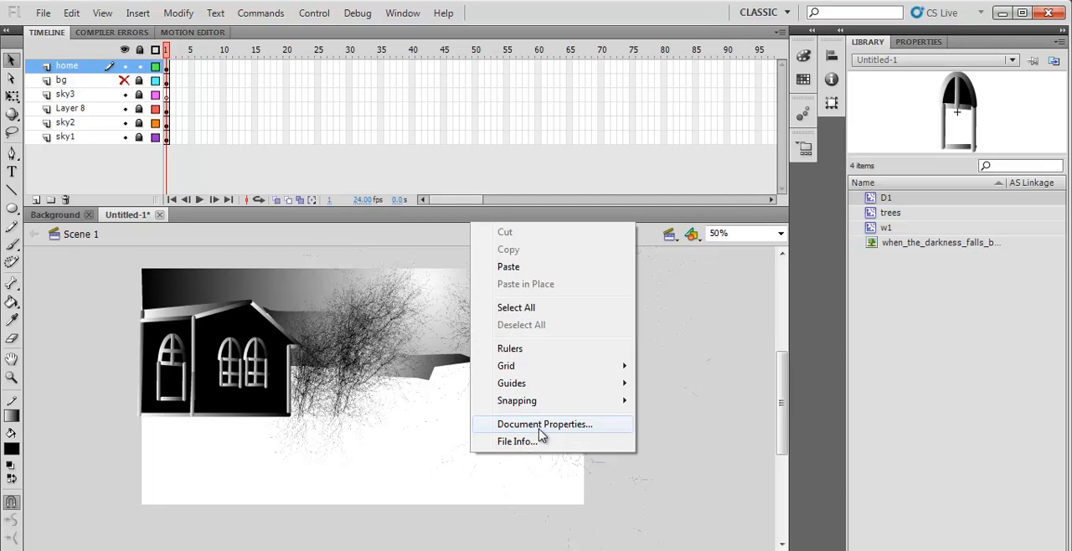
{"action": "left_click", "coordinate": [547, 424]}
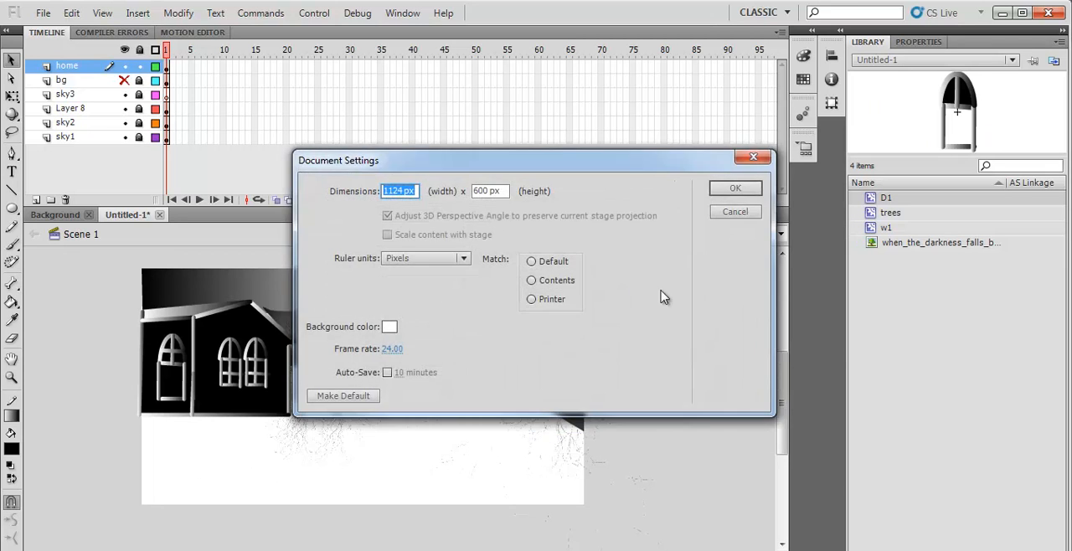
{"action": "left_click", "coordinate": [391, 327]}
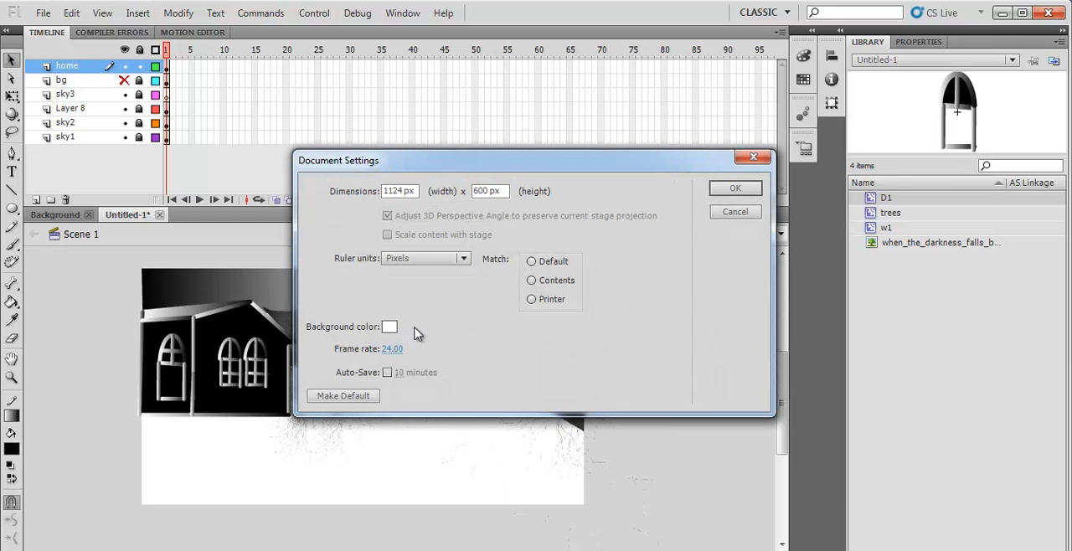
{"action": "left_click", "coordinate": [391, 327]}
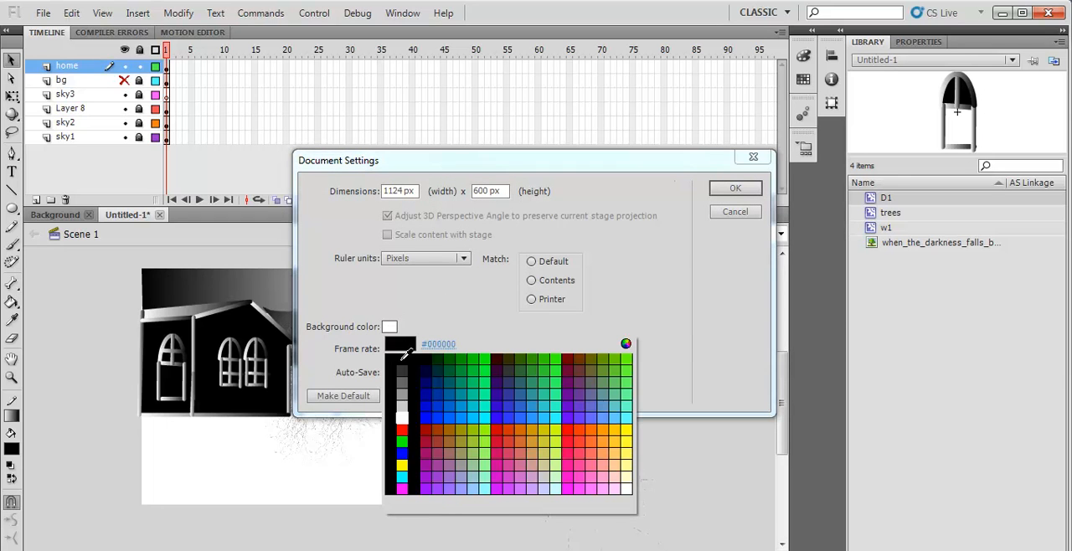
{"action": "left_click", "coordinate": [405, 365]}
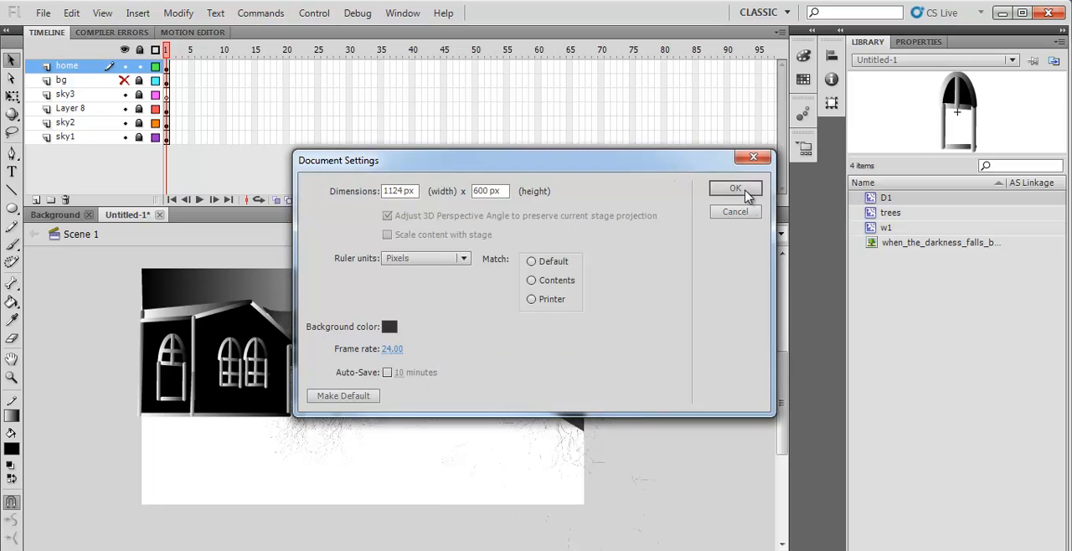
{"action": "left_click", "coordinate": [741, 192]}
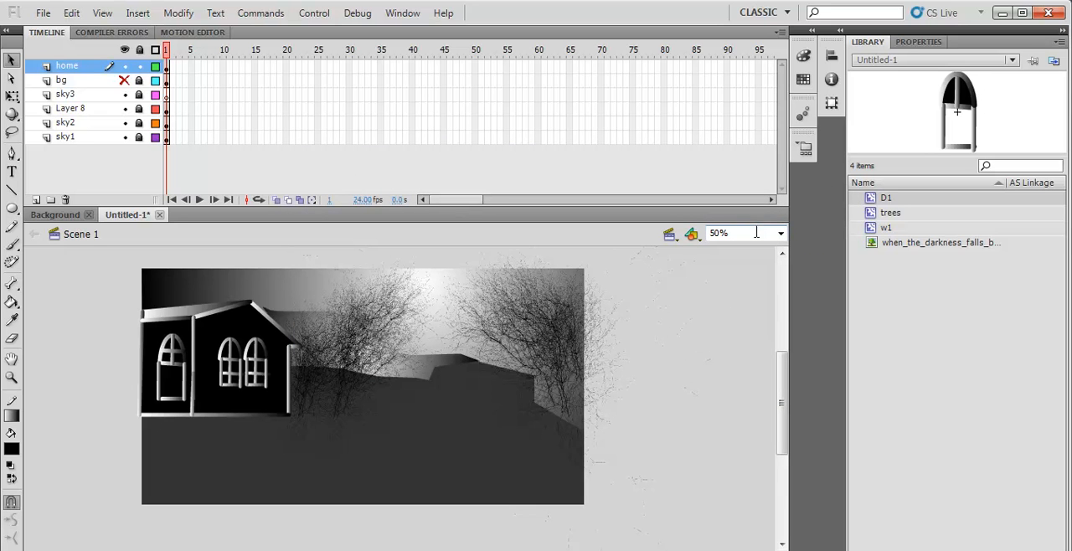
- Set the document's background color to black
{"action": "right_click", "coordinate": [366, 448]}
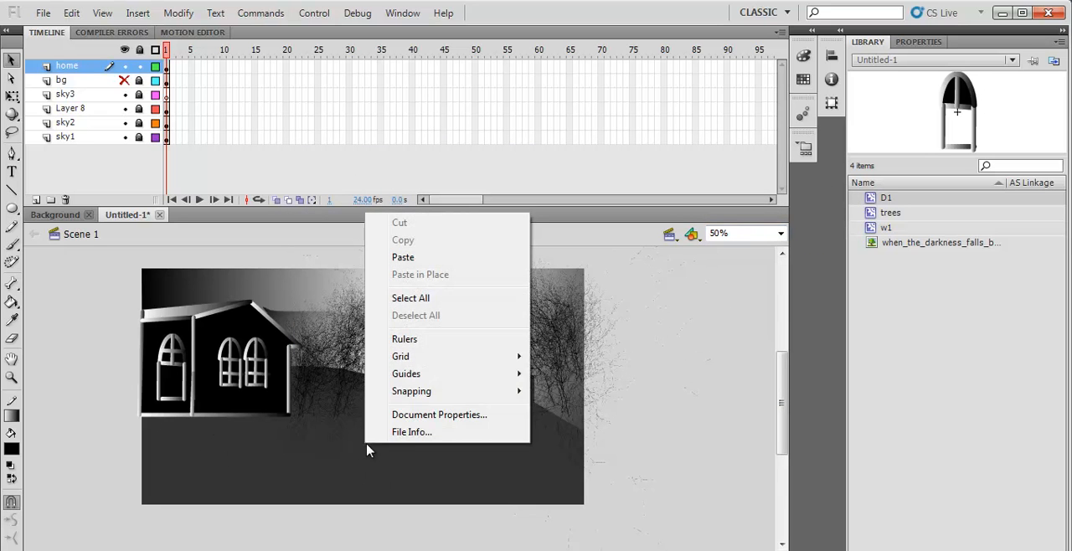
{"action": "left_click", "coordinate": [428, 415]}
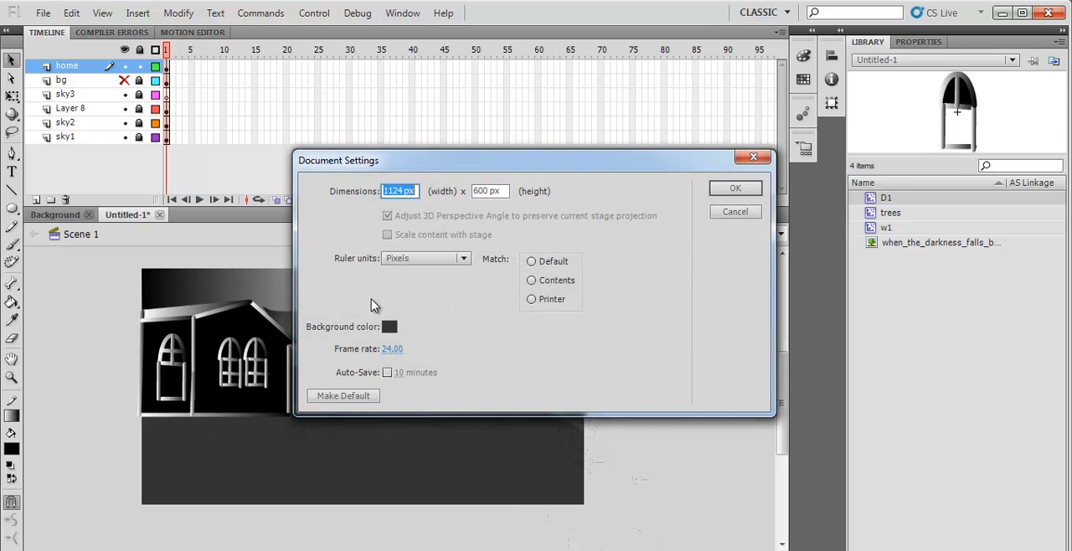
{"action": "left_click", "coordinate": [389, 327]}
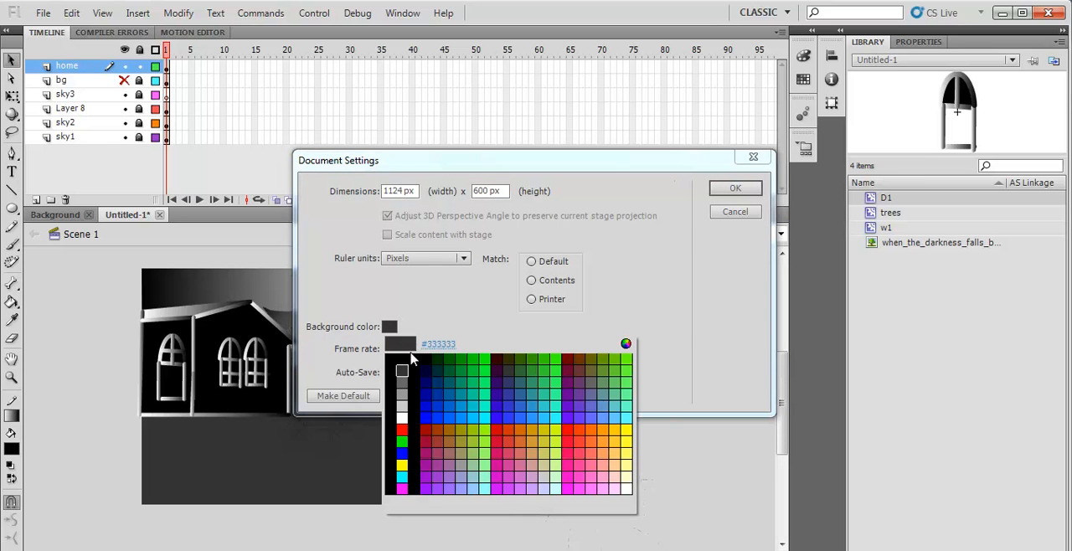
{"action": "left_click", "coordinate": [417, 355]}
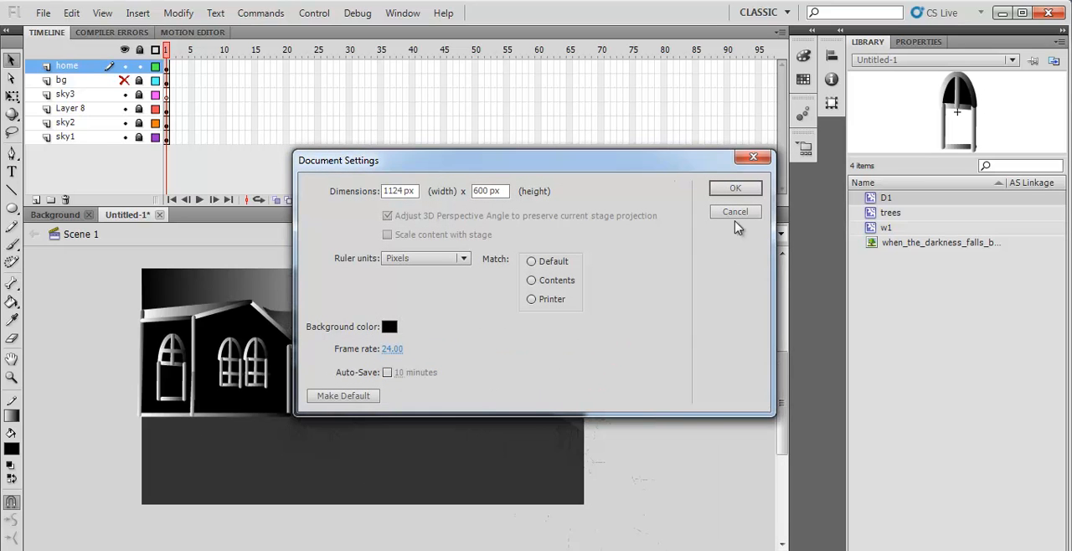
{"action": "left_click", "coordinate": [742, 189]}
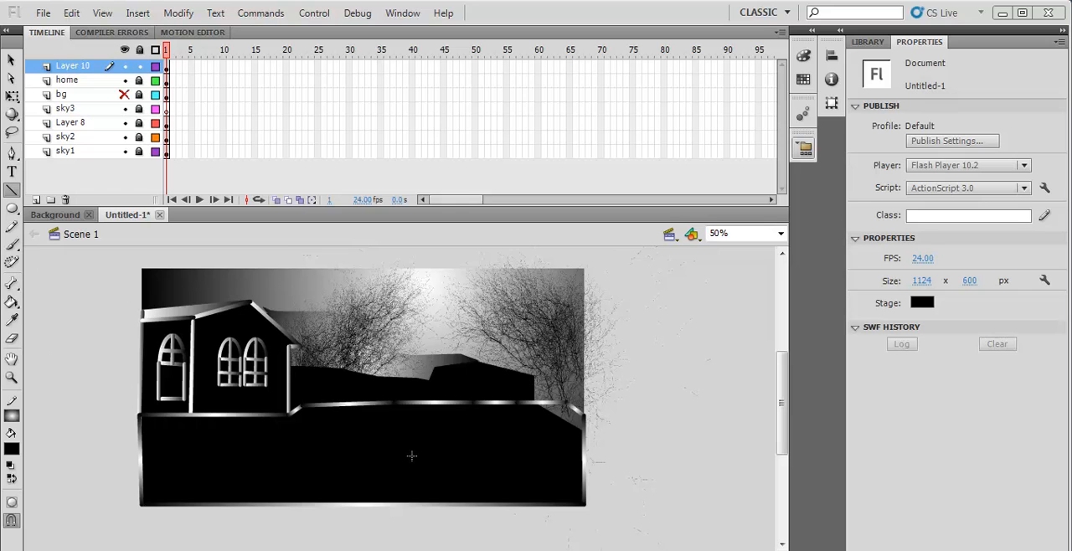
- Fill the outlined ground on Layer 10 with a linear gradient running vertically from white at its upper edge to black at its base
{"action": "left_click", "coordinate": [12, 450]}
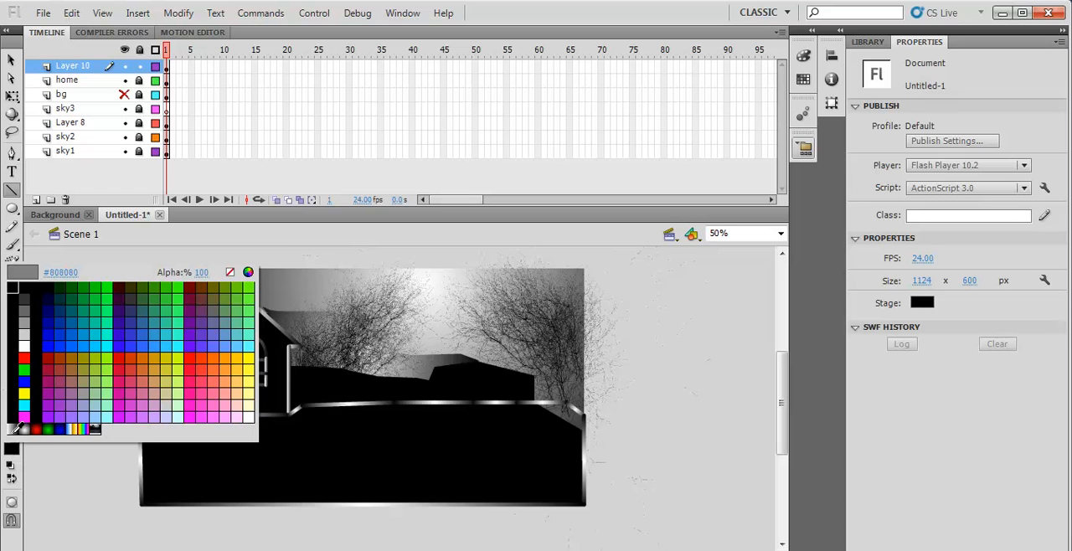
{"action": "left_click", "coordinate": [15, 430]}
{"action": "left_click", "coordinate": [12, 302]}
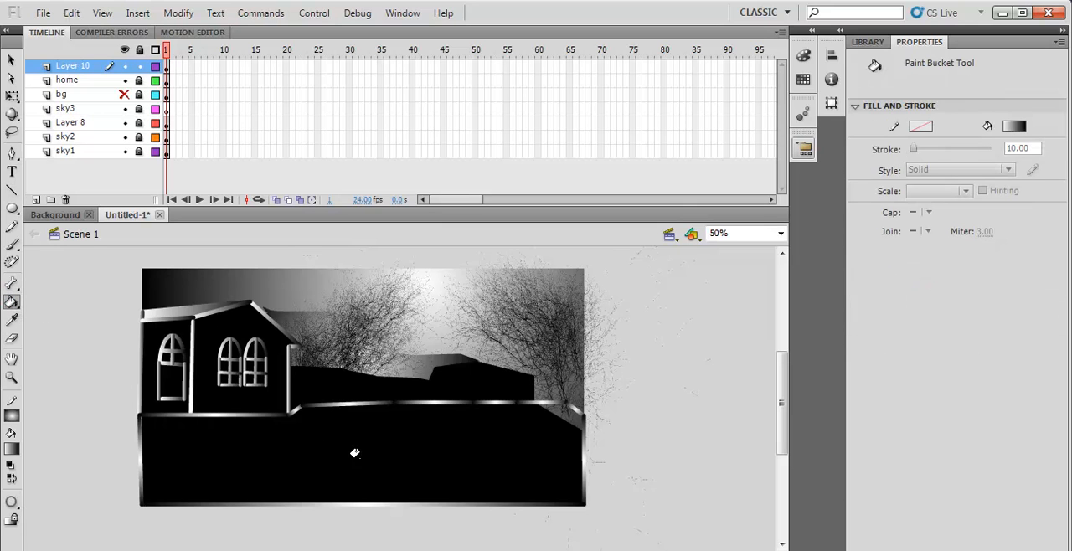
{"action": "left_click", "coordinate": [290, 457]}
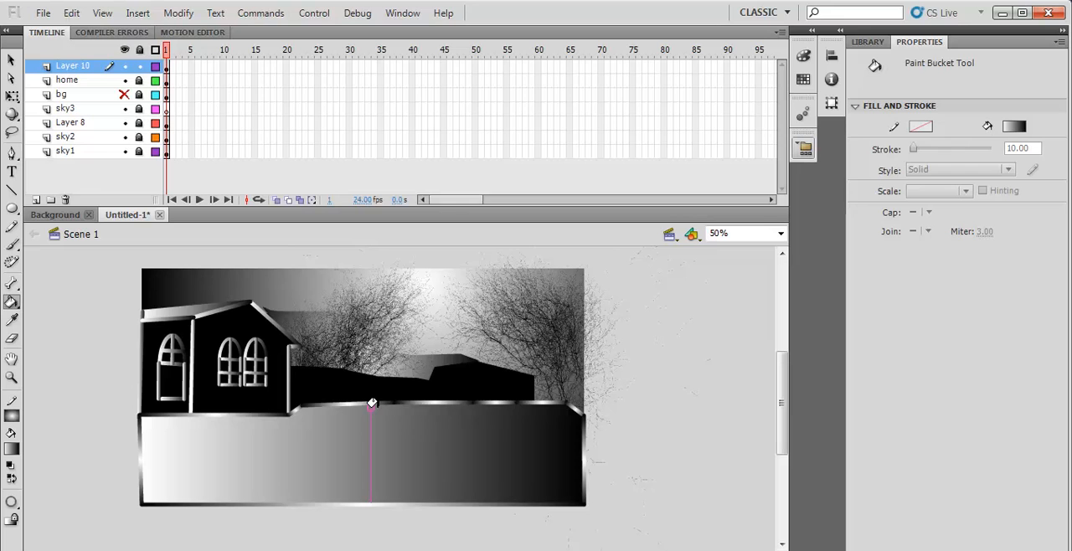
{"action": "left_click_drag", "start_coordinate": [372, 403], "coordinate": [372, 504]}
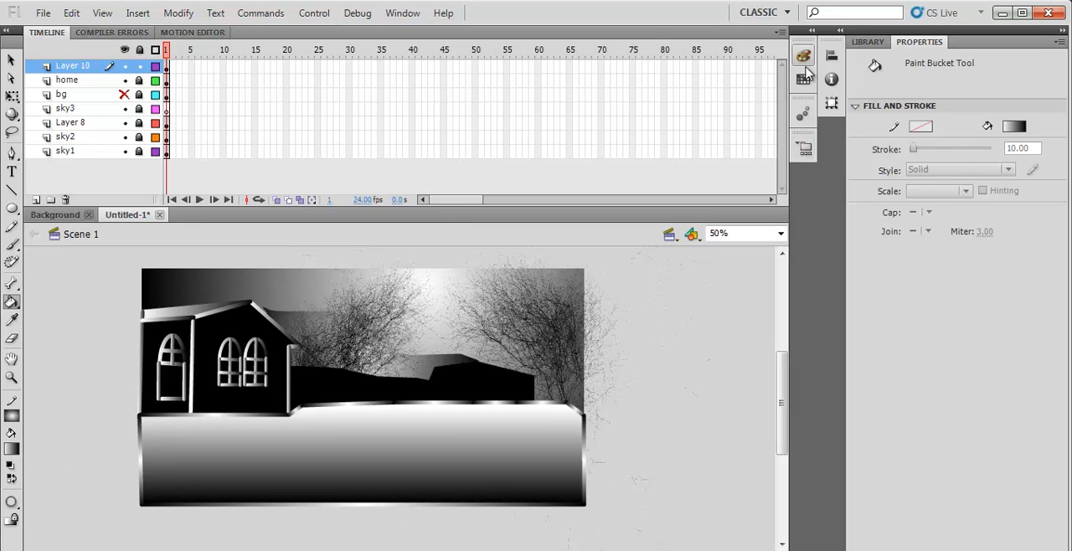
{"action": "left_click", "coordinate": [804, 57]}
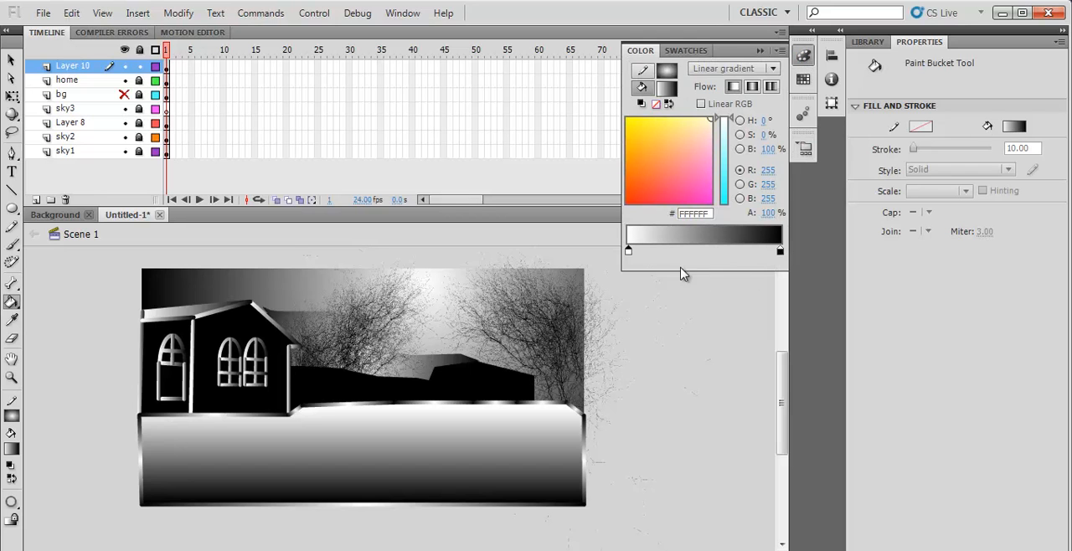
{"action": "left_click", "coordinate": [773, 70]}
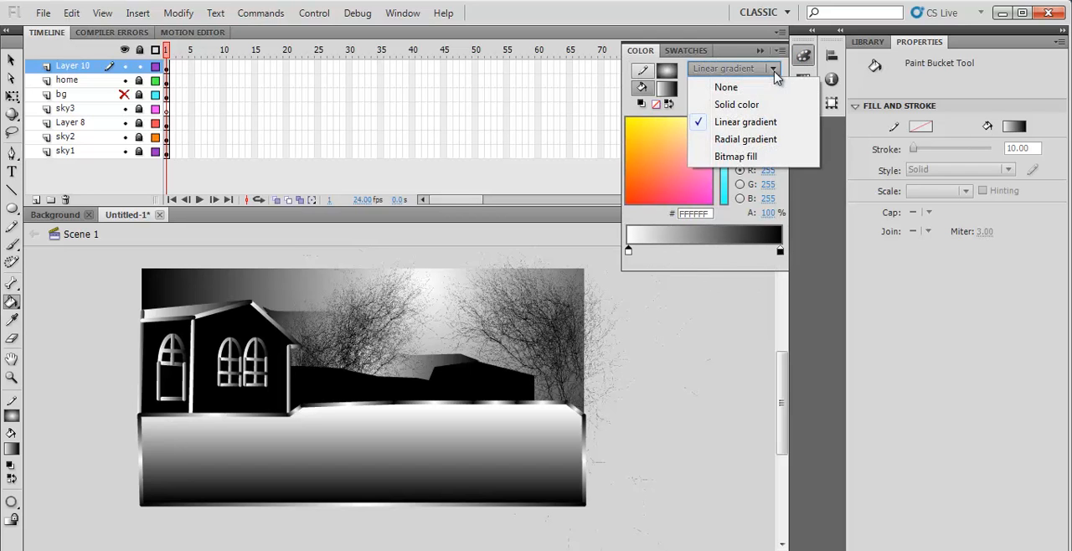
{"action": "left_click", "coordinate": [764, 438]}
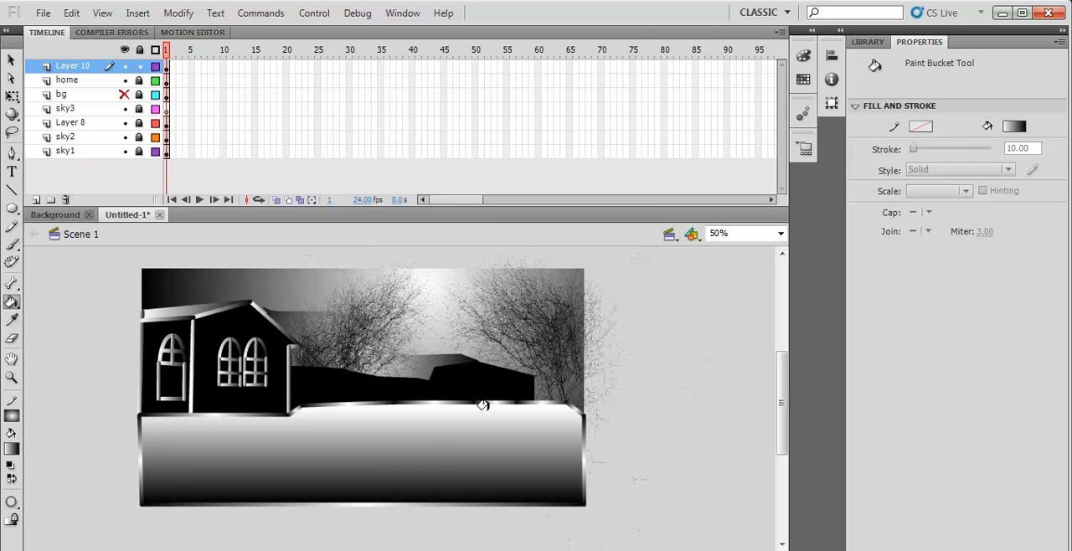
- Select the ground shape on Layer 10 and change its fill type to Radial gradient
{"action": "left_click", "coordinate": [12, 61]}
{"action": "left_click", "coordinate": [377, 444]}
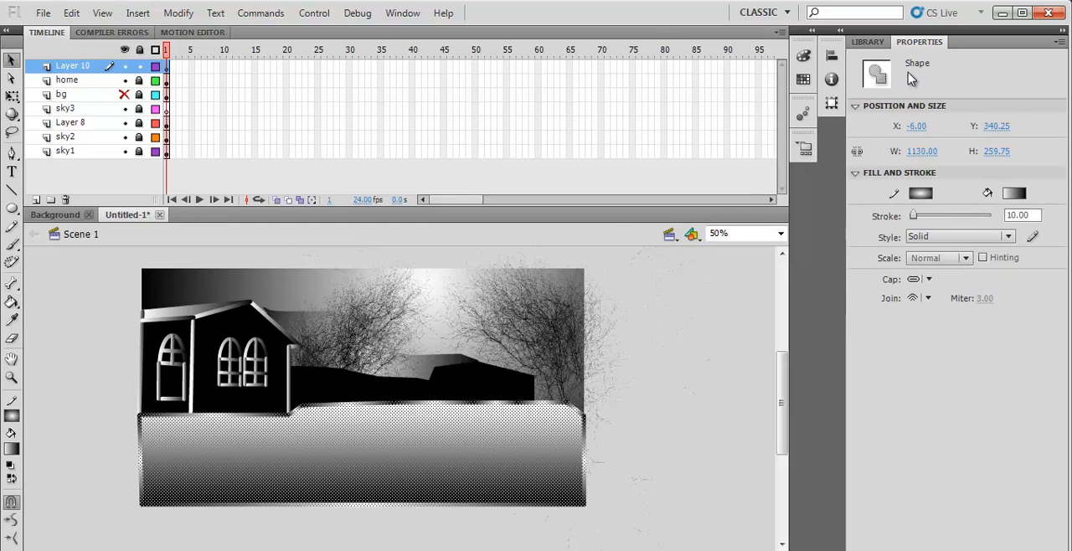
{"action": "left_click", "coordinate": [809, 57]}
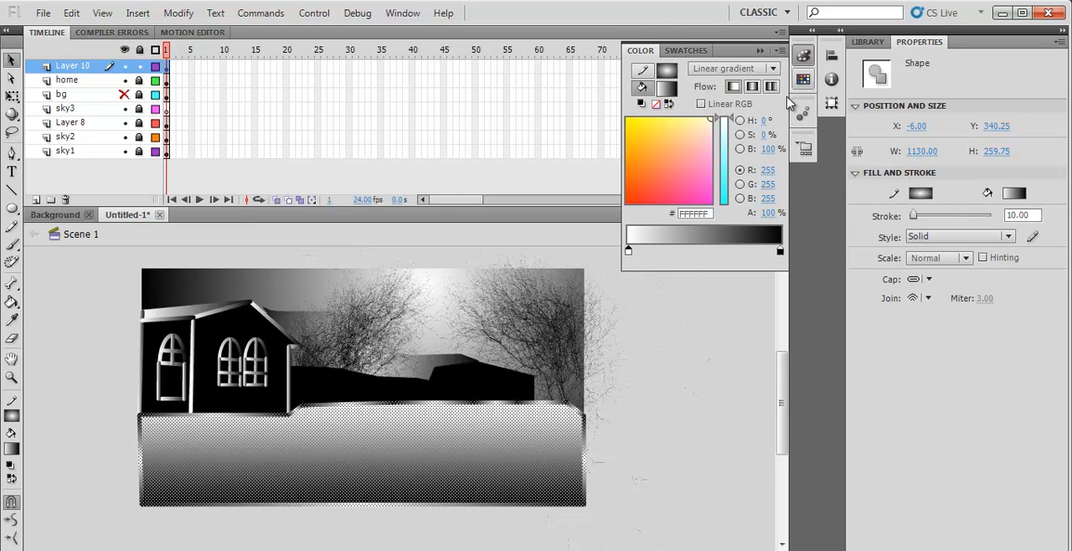
{"action": "left_click", "coordinate": [774, 68]}
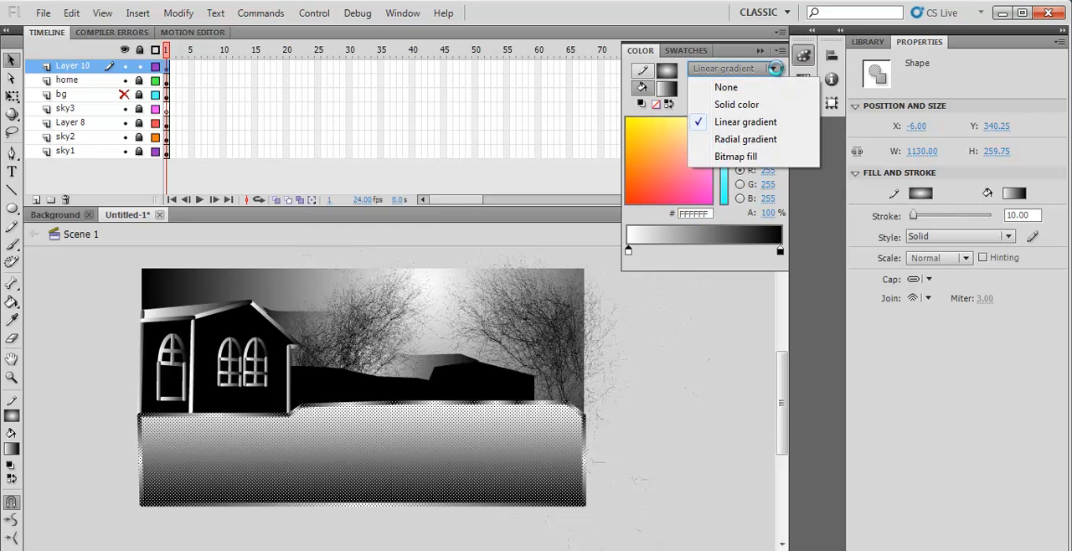
{"action": "left_click", "coordinate": [716, 139]}
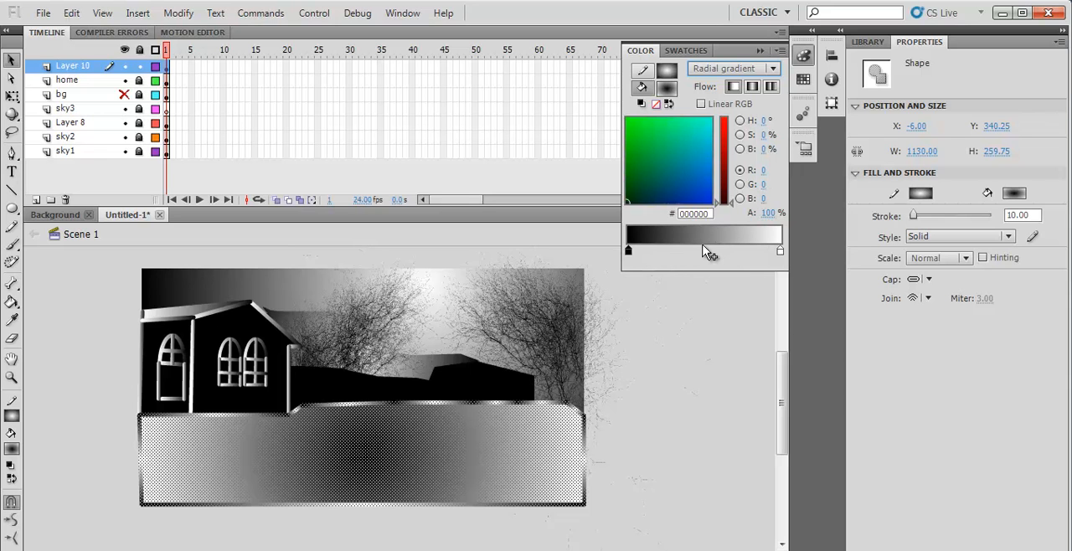
- Add a black color stop about two thirds along the ground's gradient, undoing its last shift toward the white end
{"action": "left_click", "coordinate": [708, 249]}
{"action": "double_click", "coordinate": [709, 252]}
{"action": "left_click", "coordinate": [730, 283]}
{"action": "left_click_drag", "start_coordinate": [710, 251], "coordinate": [753, 251]}
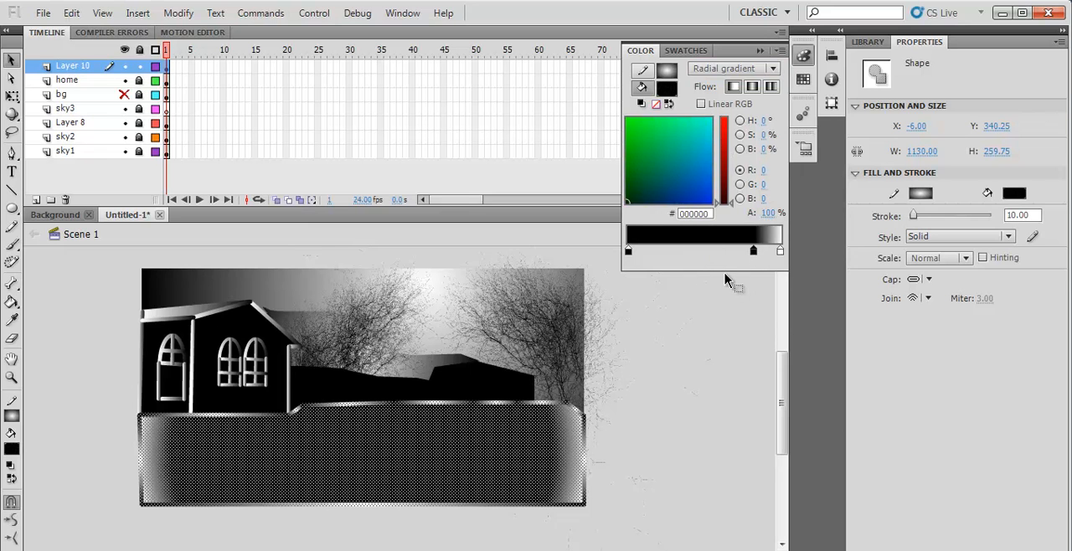
{"action": "key", "text": "ctrl+z"}
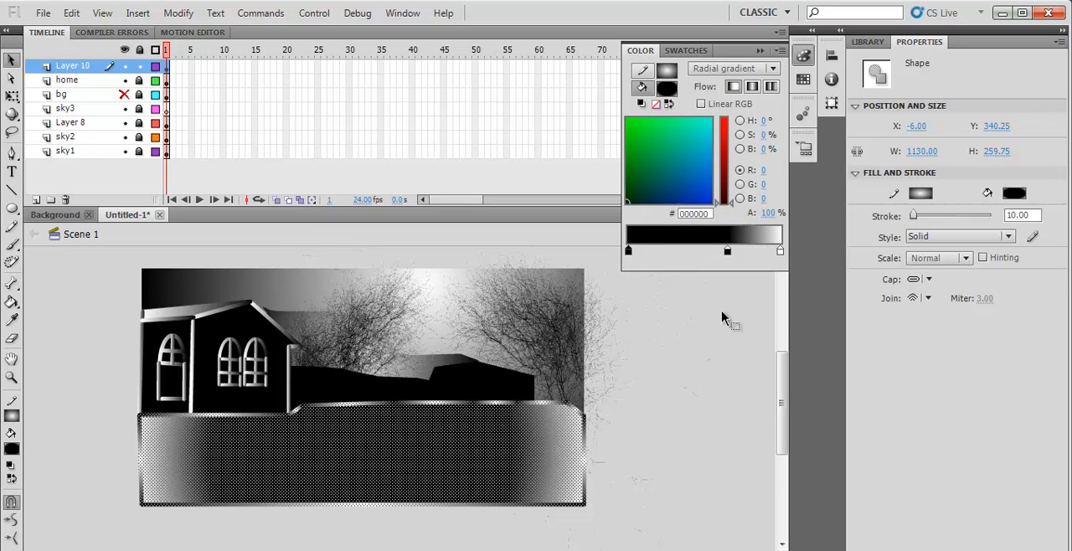
{"action": "left_click", "coordinate": [753, 90]}
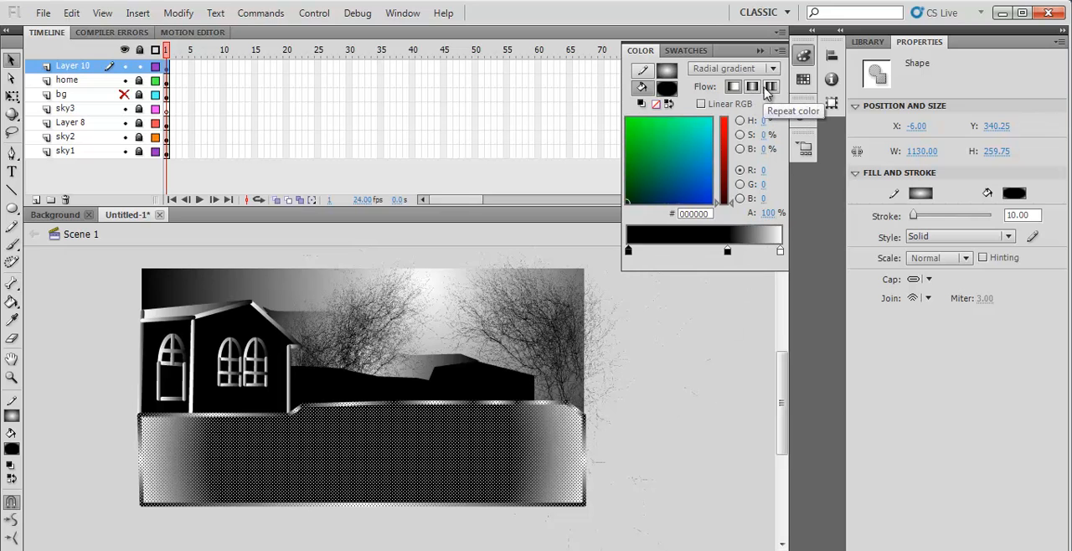
{"action": "left_click", "coordinate": [696, 395]}
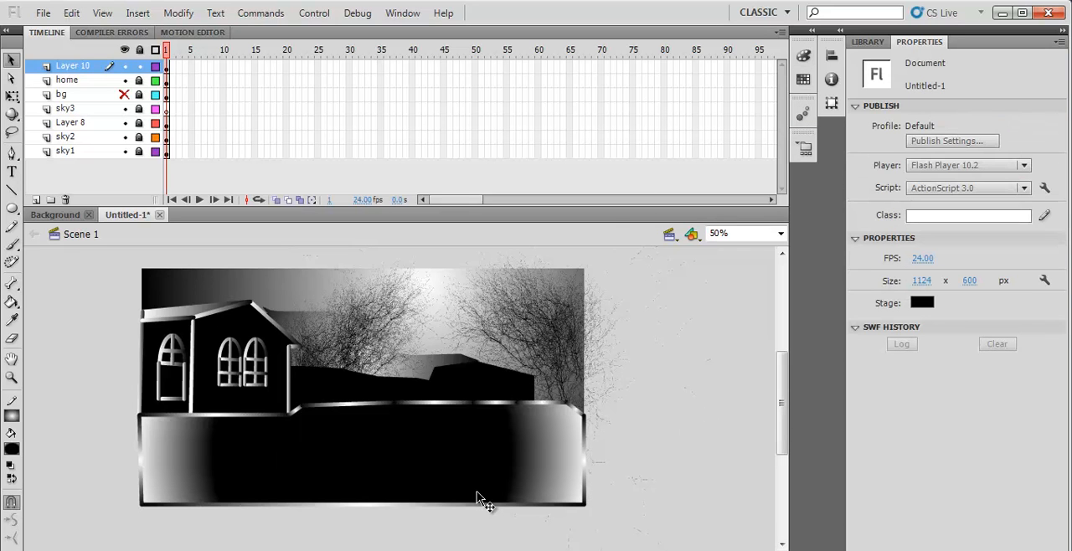
- Reselect the ground shape and change its fill type to Linear gradient
{"action": "left_click", "coordinate": [400, 471]}
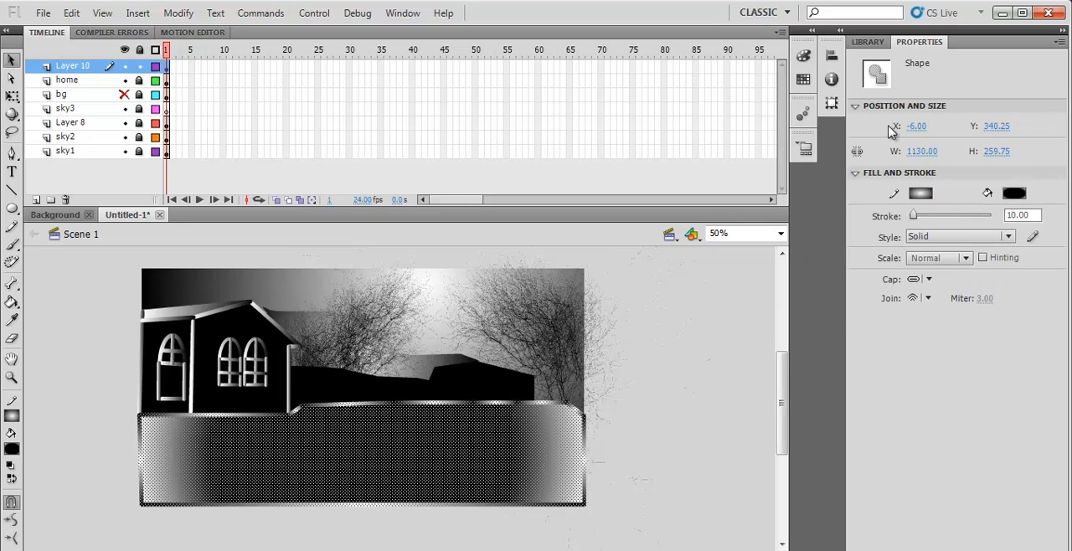
{"action": "left_click", "coordinate": [810, 55]}
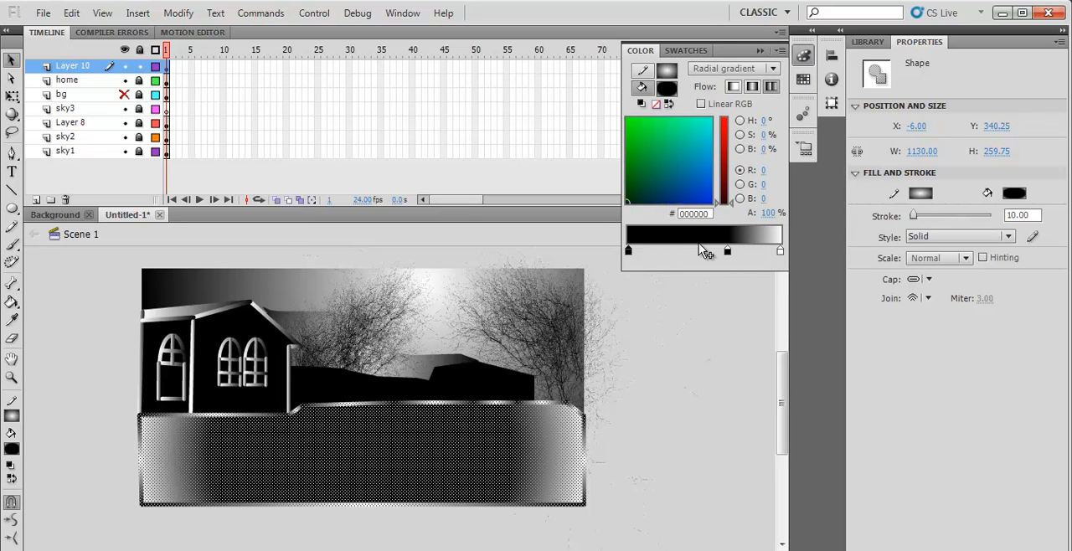
{"action": "left_click", "coordinate": [772, 68]}
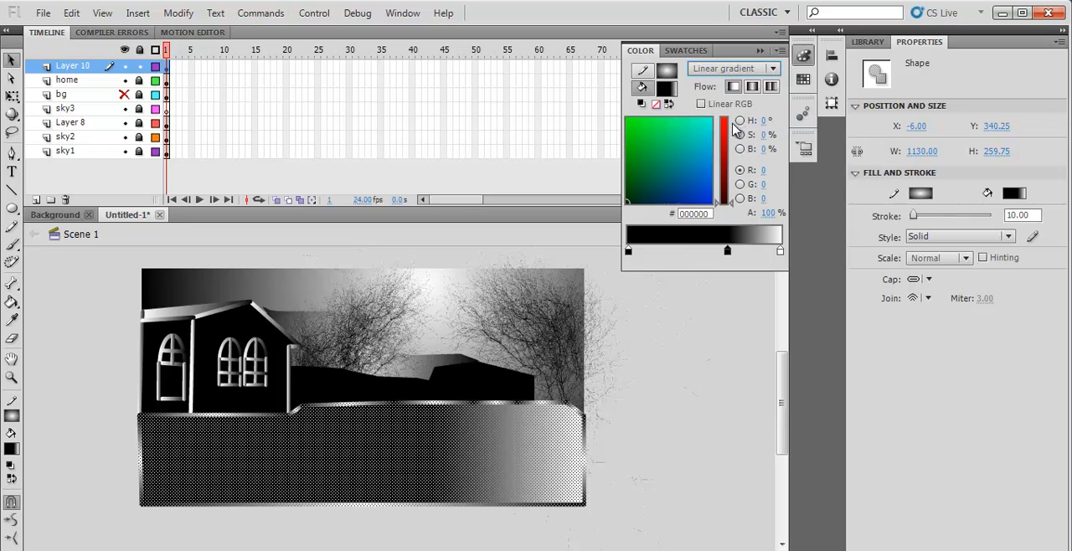
{"action": "left_click", "coordinate": [344, 438]}
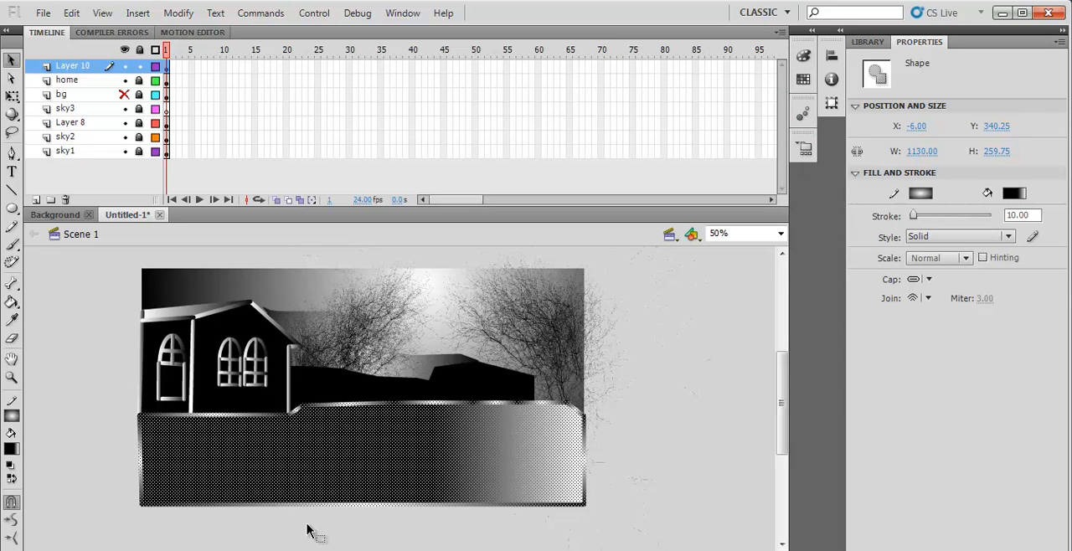
- Add a color stop about one third along the ground's linear gradient and color it light grey #CCCCCC
{"action": "left_click", "coordinate": [804, 55]}
{"action": "left_click", "coordinate": [681, 237]}
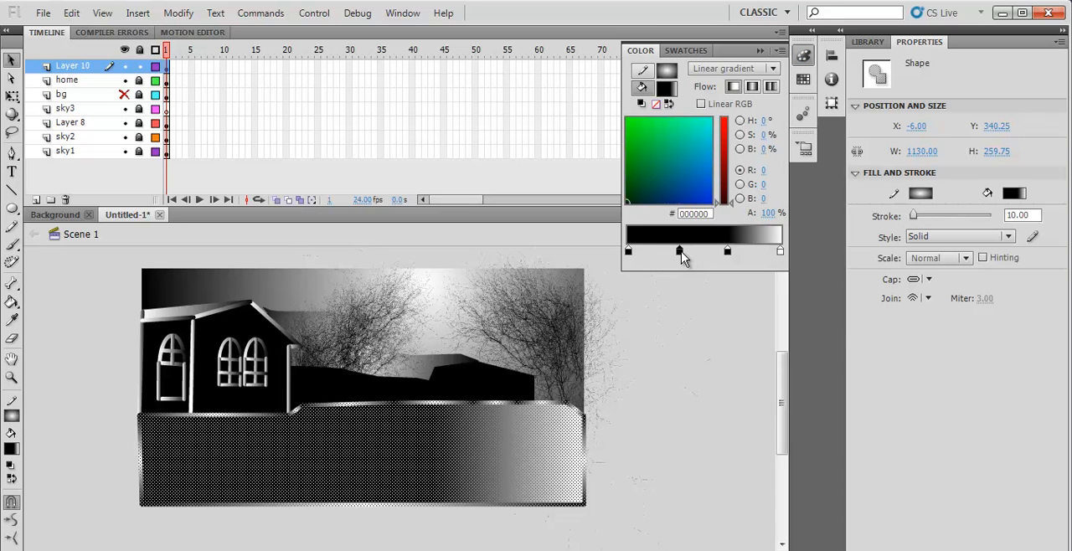
{"action": "double_click", "coordinate": [679, 250]}
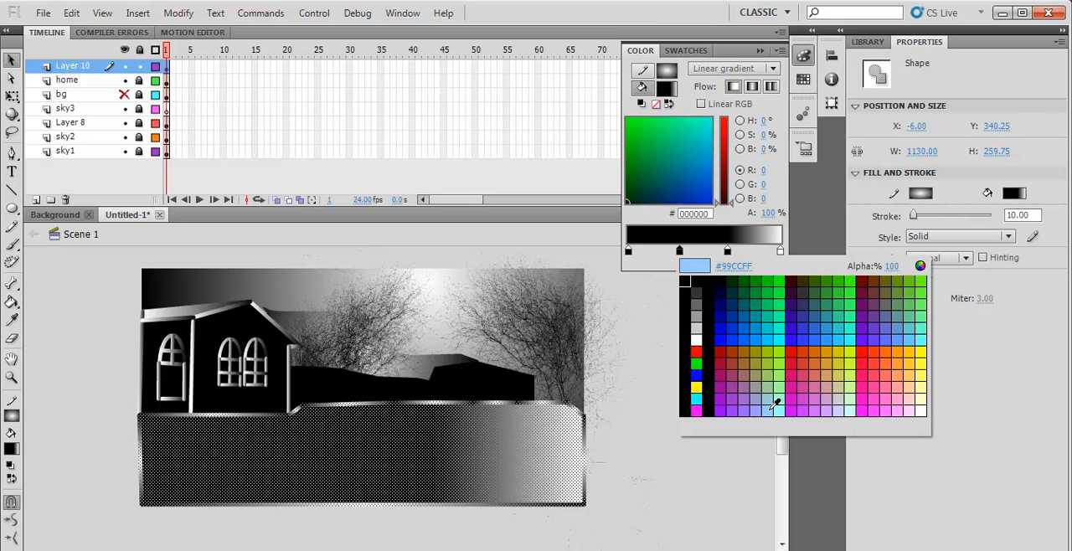
{"action": "left_click", "coordinate": [696, 328]}
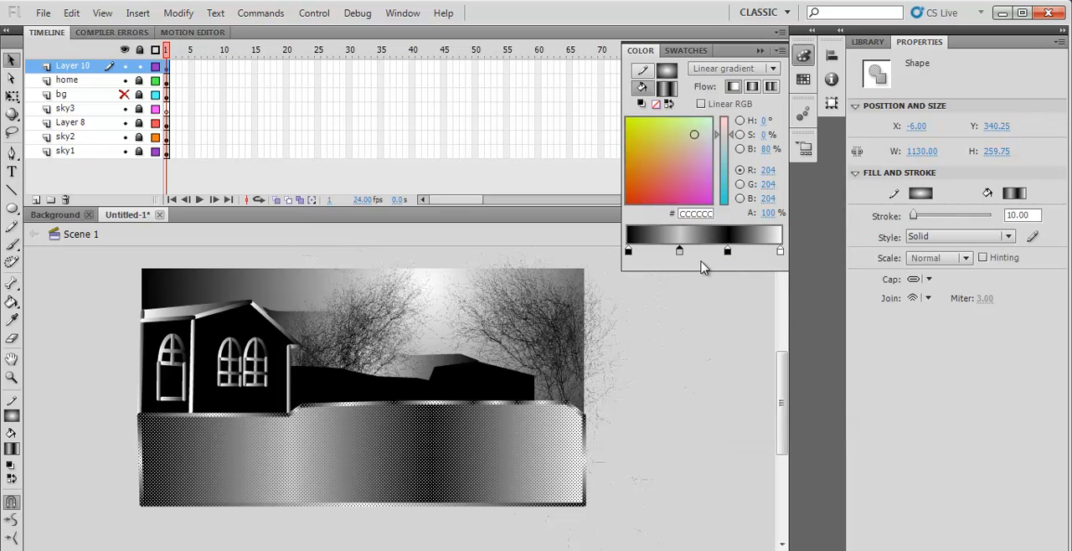
- Move the ground gradient's two black stops closer to the light grey stop, undoing the accidental removal of the left one
{"action": "left_click_drag", "start_coordinate": [728, 251], "coordinate": [701, 255]}
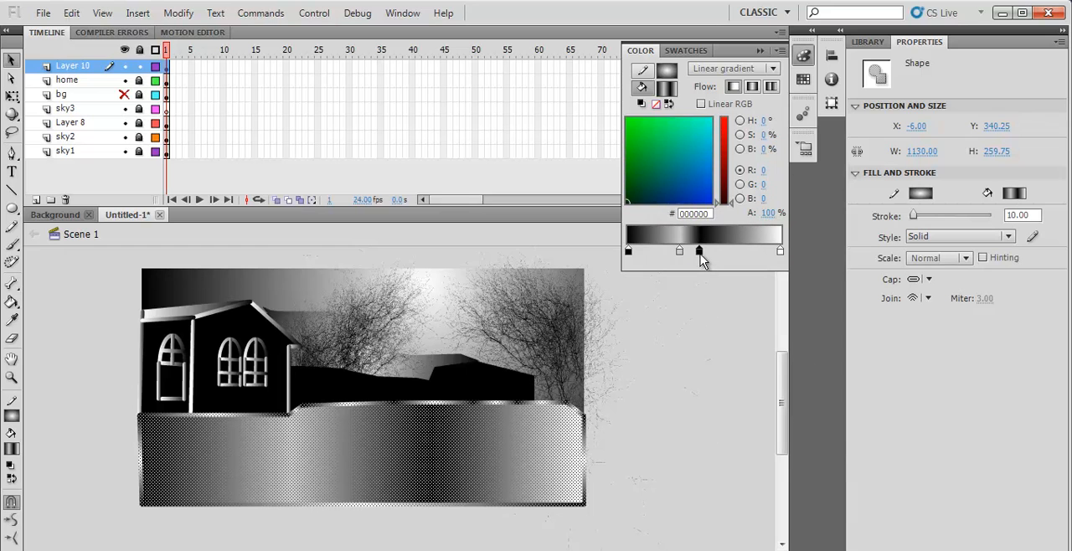
{"action": "left_click_drag", "start_coordinate": [627, 251], "coordinate": [675, 270]}
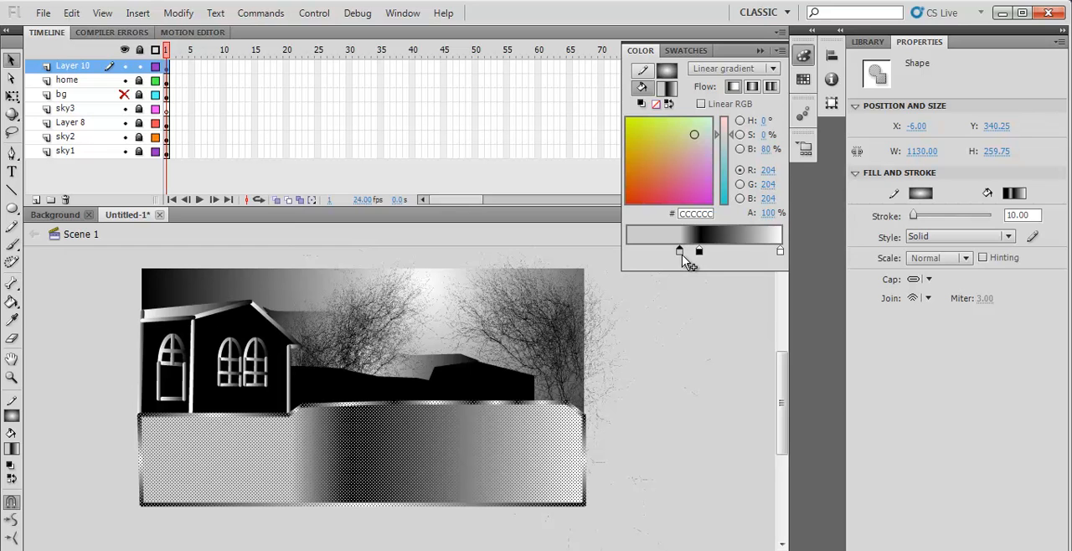
{"action": "key", "text": "ctrl+z"}
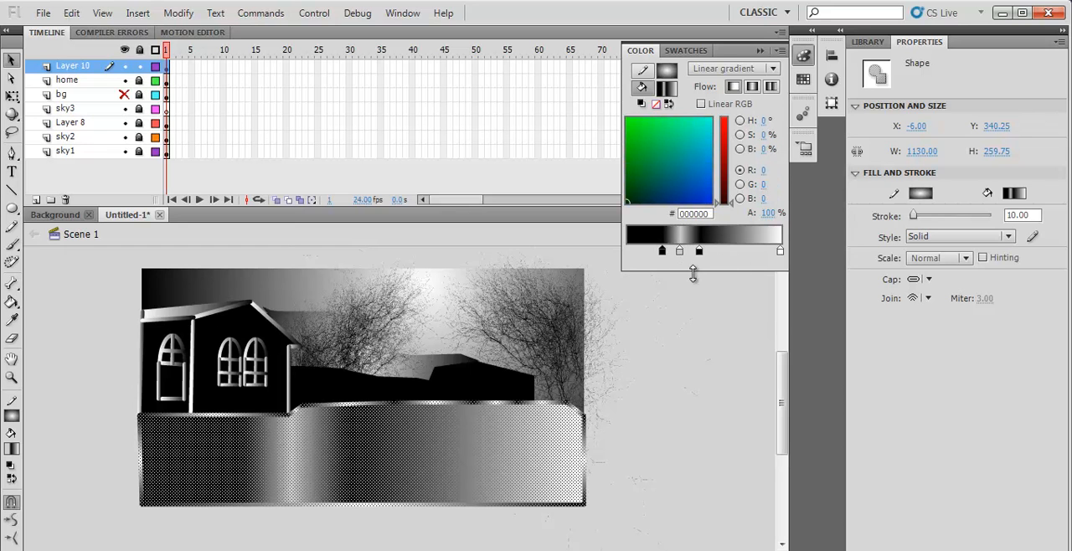
- Add a color stop near the white end of the ground's gradient and color it black #000000
{"action": "left_click", "coordinate": [754, 252]}
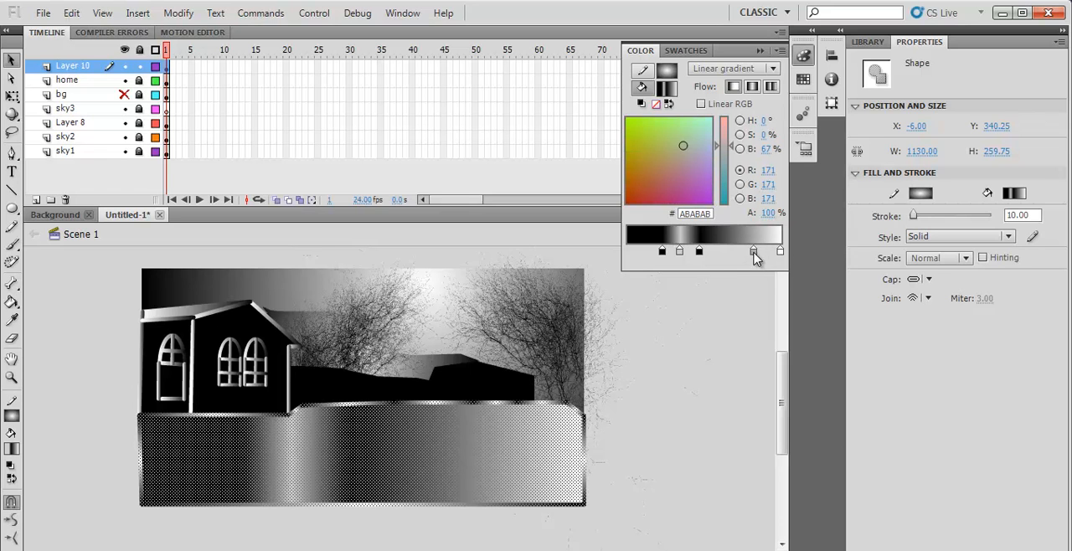
{"action": "left_click", "coordinate": [754, 251]}
{"action": "left_click", "coordinate": [772, 283]}
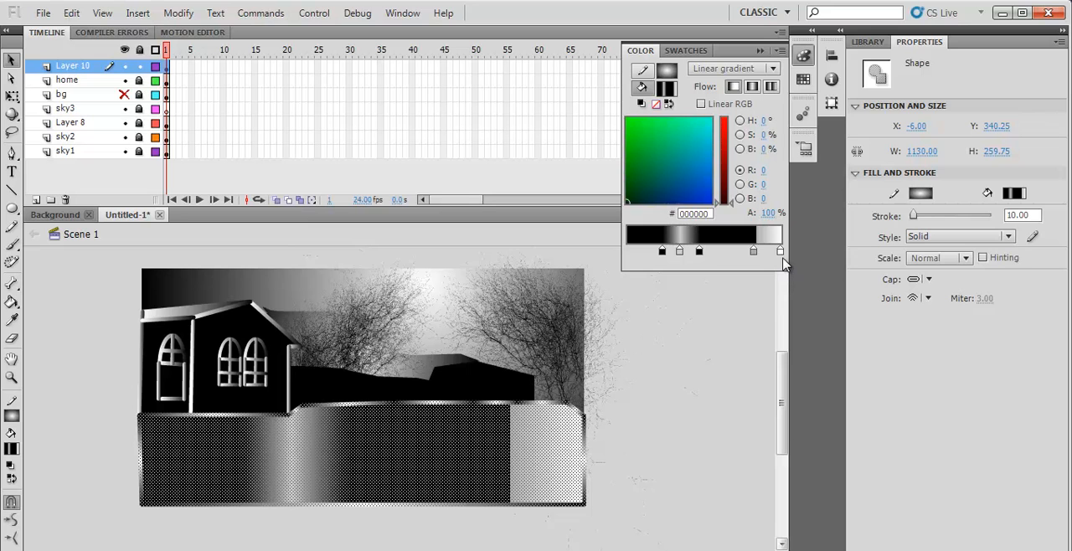
- Change the white end stop of the ground's gradient to dark grey #333333
{"action": "left_click", "coordinate": [780, 251]}
{"action": "left_click", "coordinate": [779, 250]}
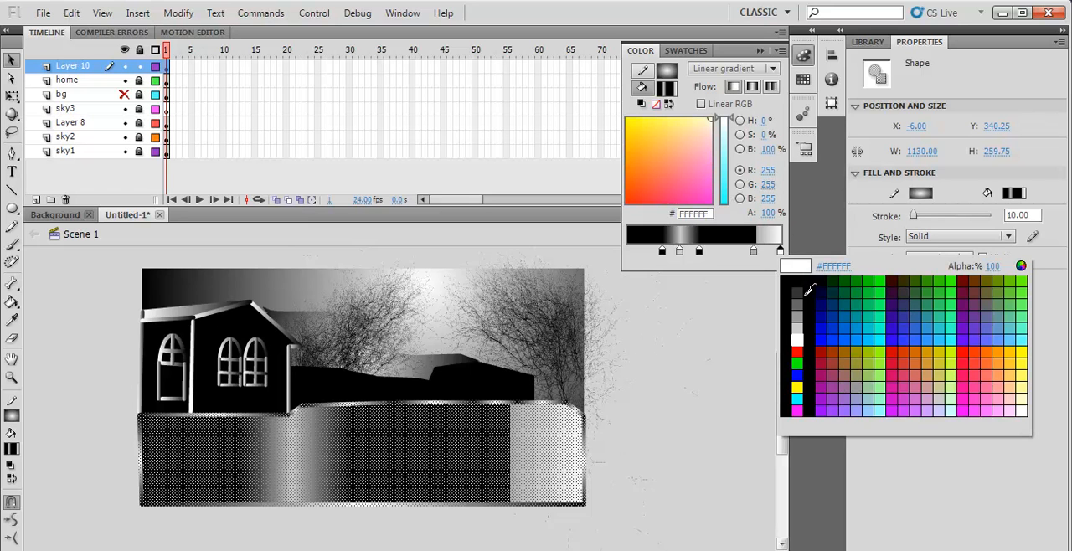
{"action": "left_click", "coordinate": [797, 293]}
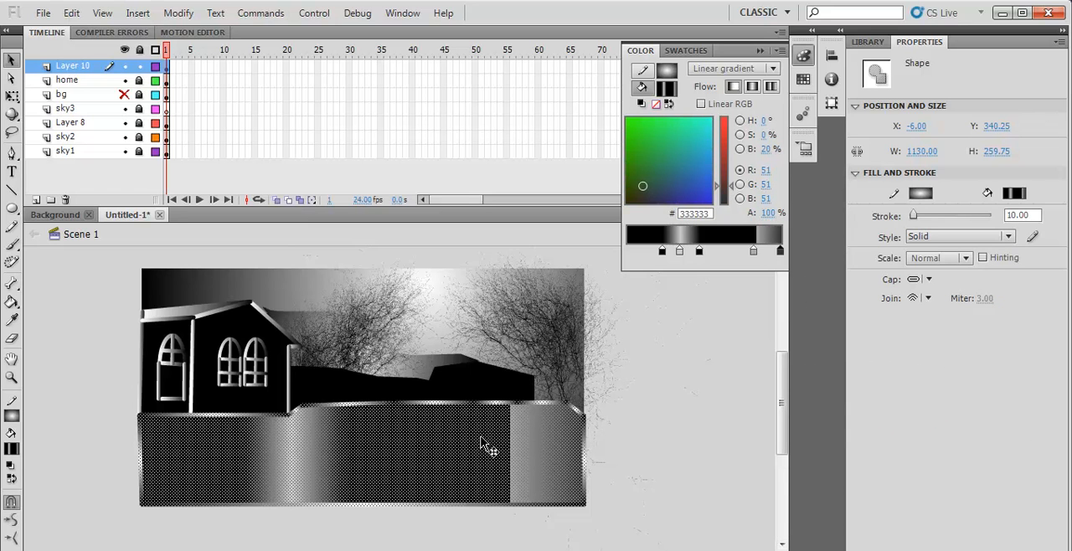
{"action": "left_click", "coordinate": [691, 459]}
- Convert the selected ground shape to a movie clip symbol named bg1
{"action": "left_click", "coordinate": [238, 466]}
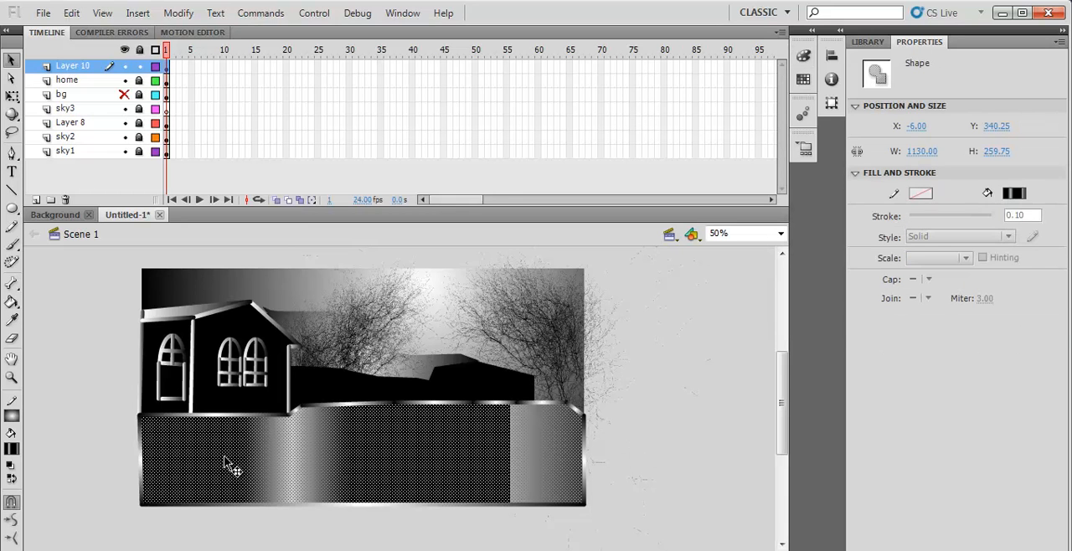
{"action": "right_click", "coordinate": [404, 456]}
{"action": "left_click", "coordinate": [499, 427]}
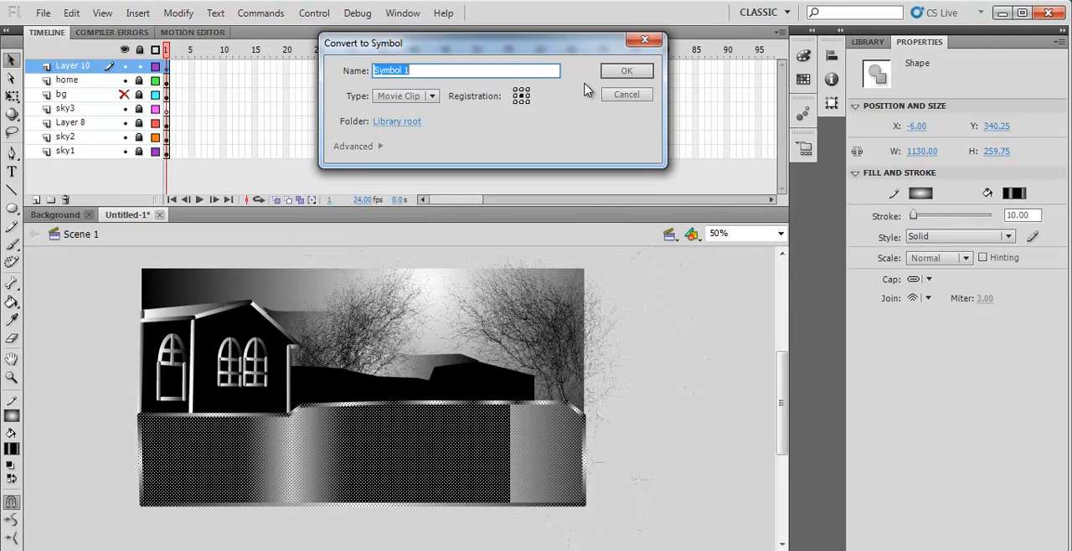
{"action": "type", "text": "bg1"}
{"action": "left_click", "coordinate": [627, 72]}
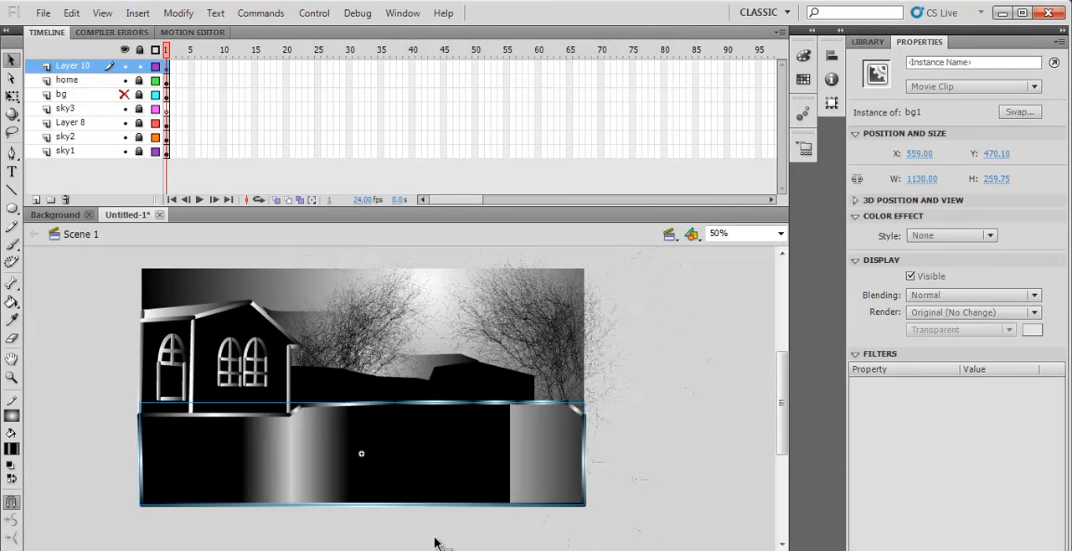
- Add a Blur filter to the bg1 ground clip with Blur X and Blur Y set to 64 px
{"action": "left_click", "coordinate": [858, 546]}
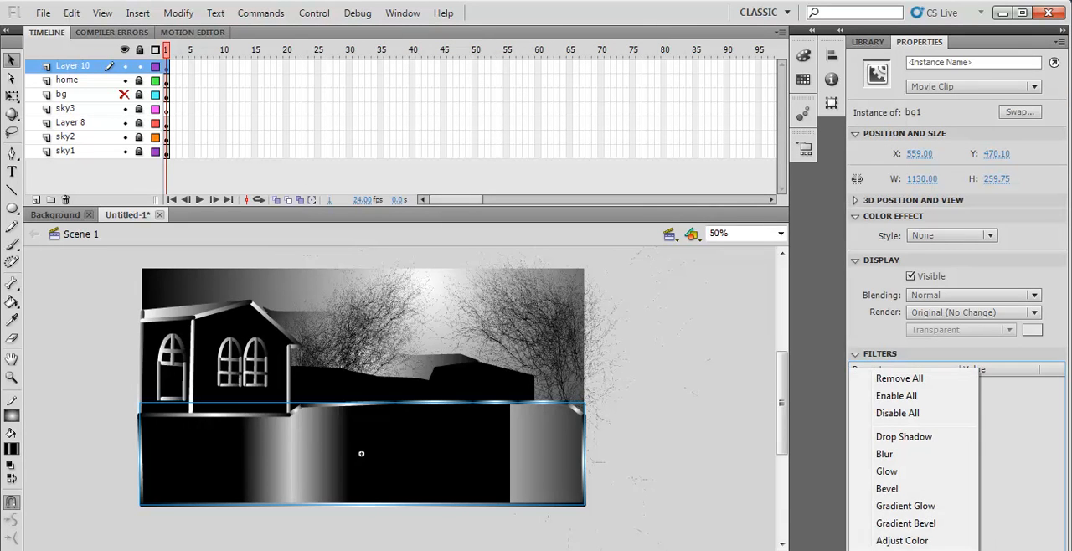
{"action": "left_click", "coordinate": [891, 446]}
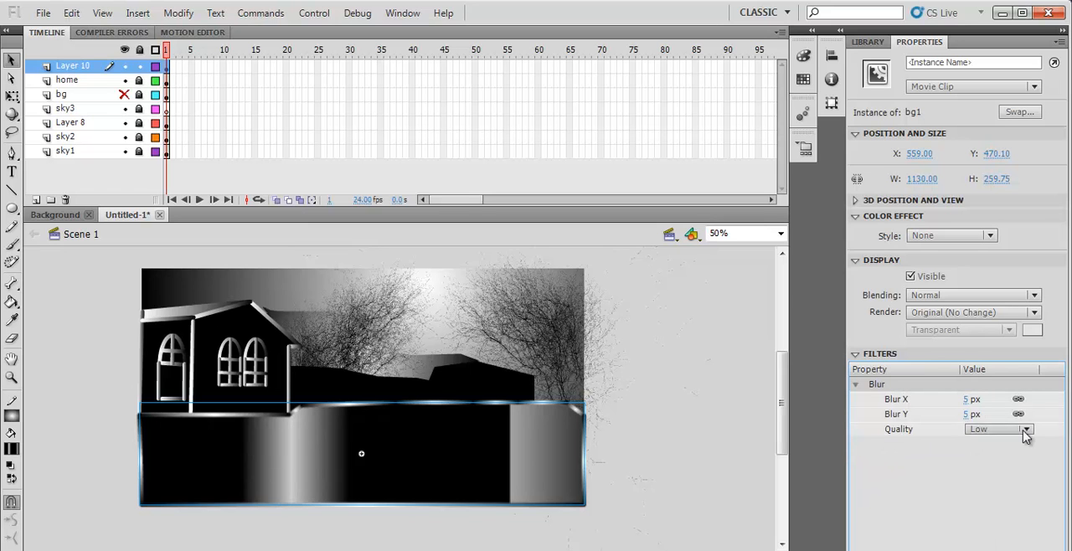
{"action": "left_click", "coordinate": [972, 400]}
{"action": "left_click_drag", "start_coordinate": [995, 404], "coordinate": [945, 402]}
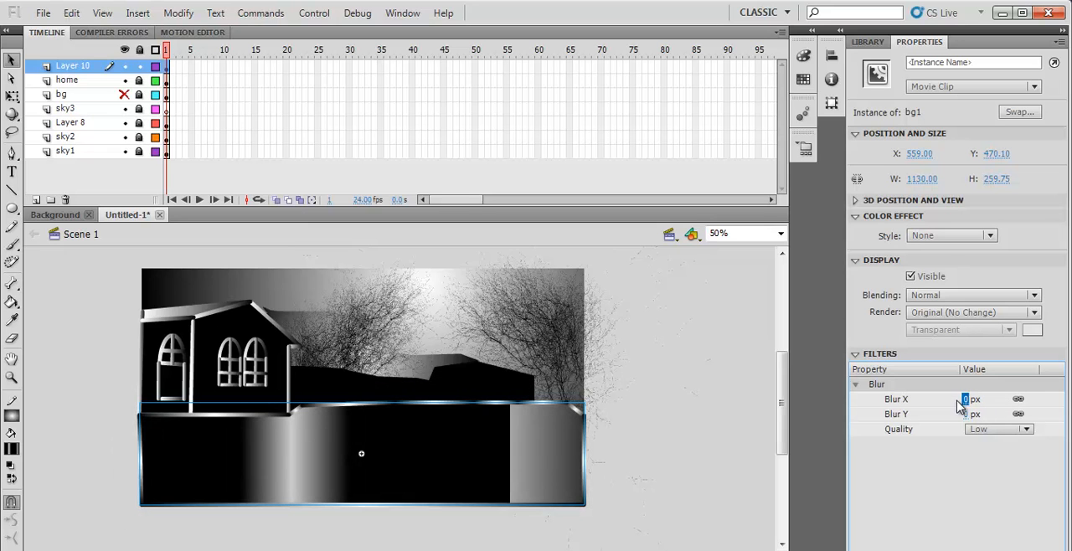
{"action": "left_click_drag", "start_coordinate": [965, 403], "coordinate": [1018, 401]}
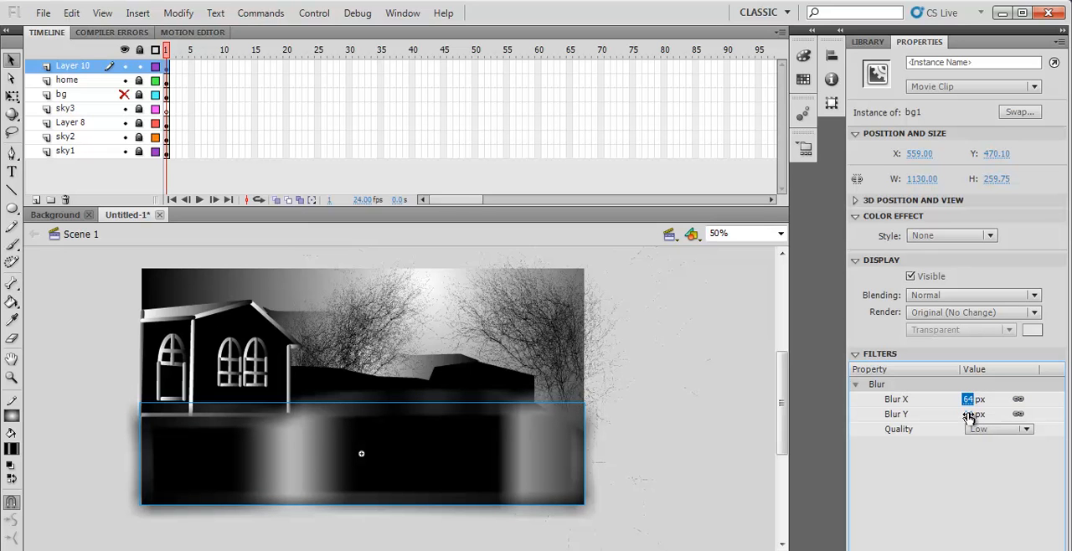
- Try Medium quality for the ground's blur filter and set it back to Low
{"action": "left_click", "coordinate": [1025, 428]}
{"action": "left_click", "coordinate": [1006, 467]}
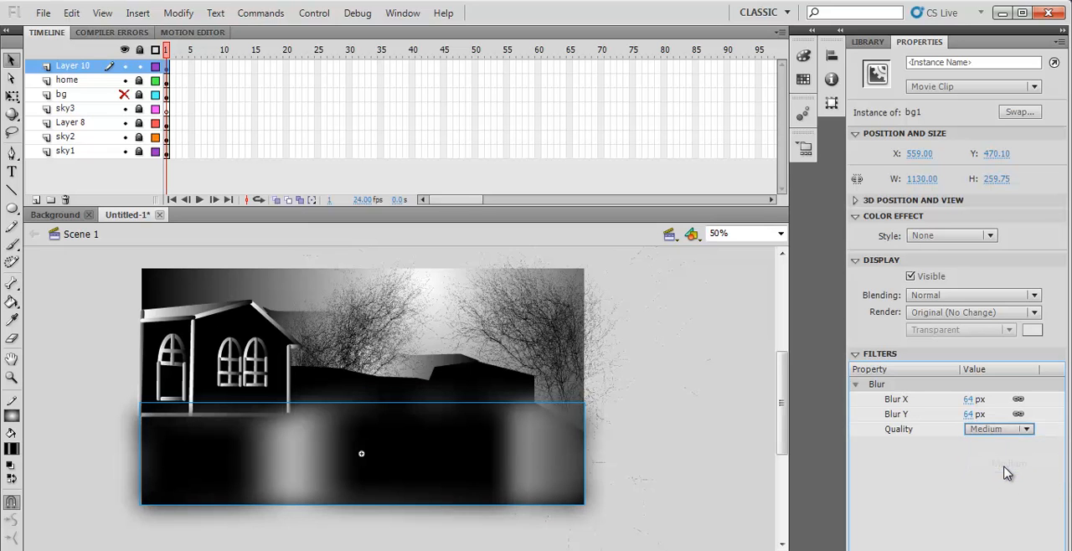
{"action": "left_click", "coordinate": [1027, 429]}
{"action": "left_click", "coordinate": [996, 445]}
- Try the Alpha color effect on the ground clip and set its style back to None
{"action": "left_click", "coordinate": [991, 238]}
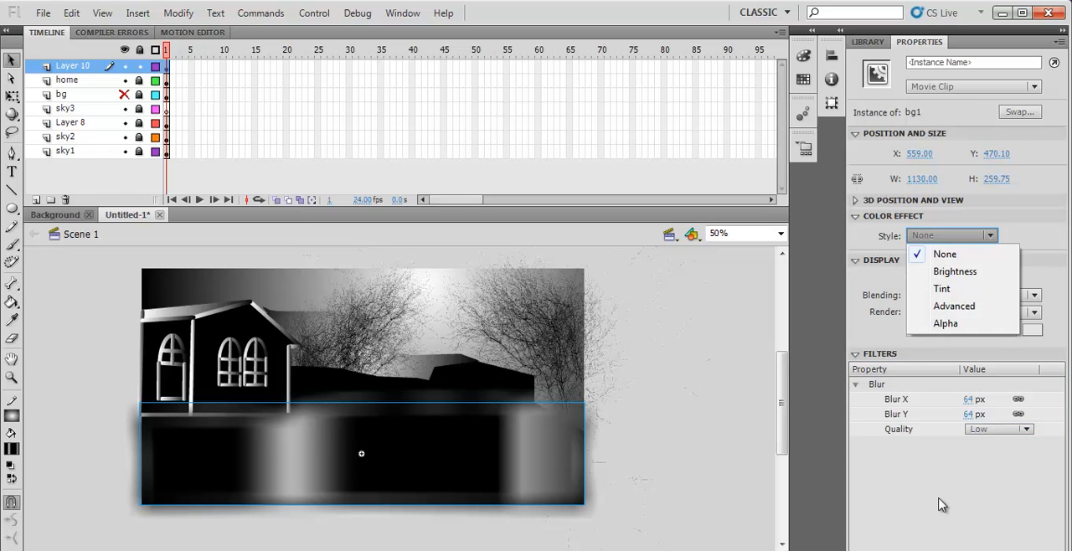
{"action": "left_click", "coordinate": [955, 324]}
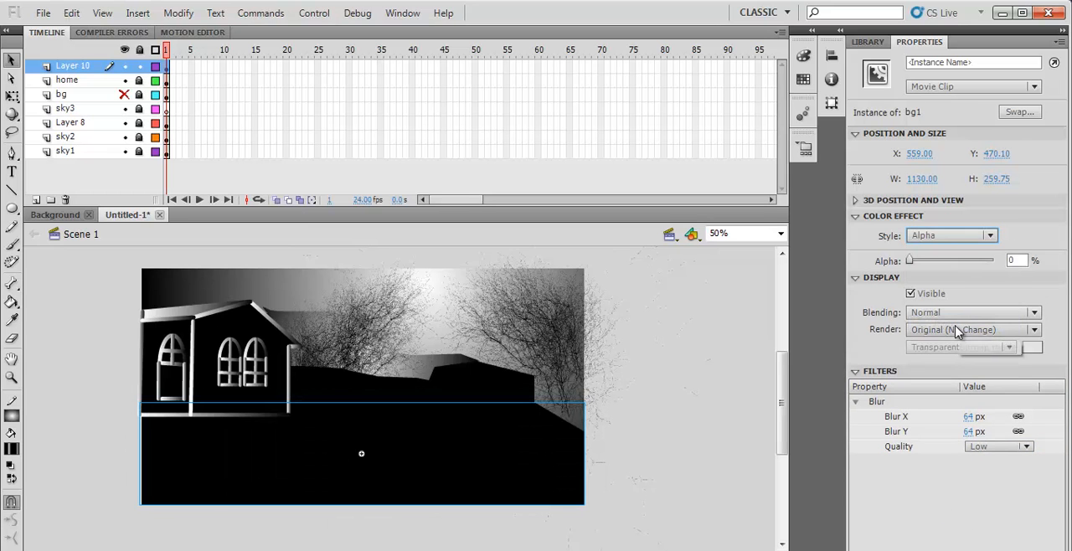
{"action": "left_click", "coordinate": [963, 236]}
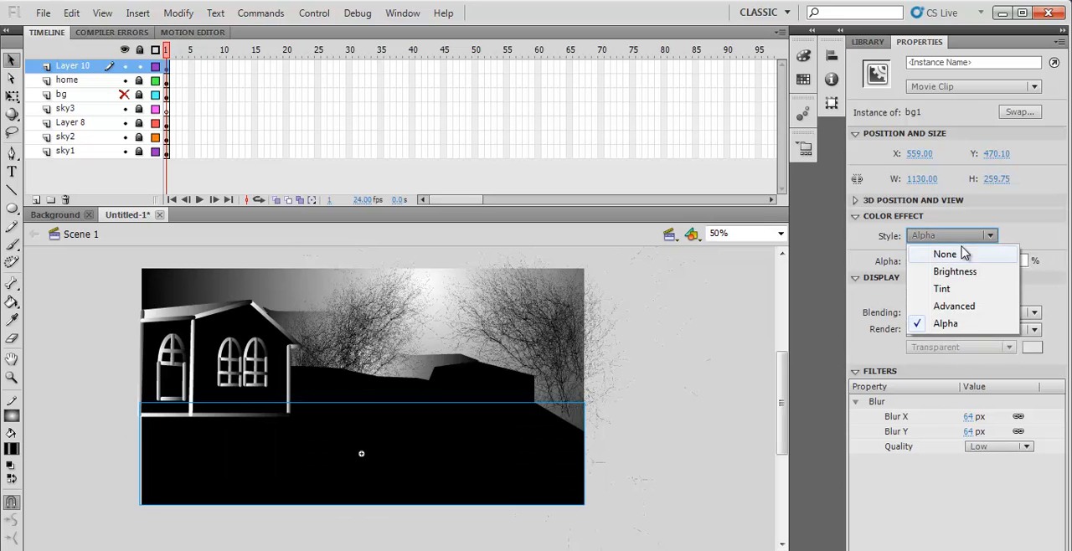
{"action": "left_click", "coordinate": [947, 253]}
{"action": "left_click", "coordinate": [734, 478]}
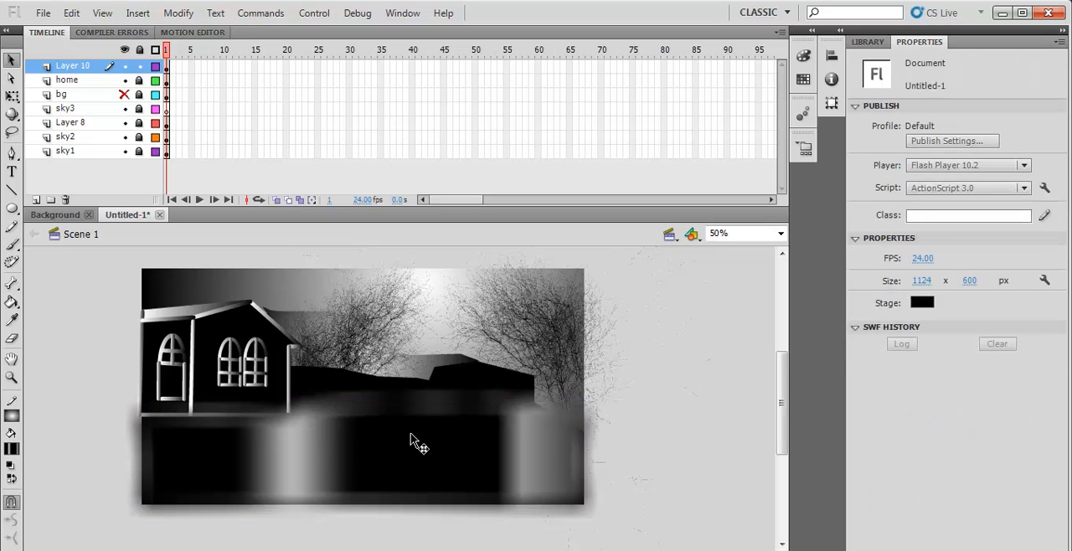
- Inside bg1, move the black stop nearer to the light grey stop and color that grey stop #333333
{"action": "double_click", "coordinate": [412, 441]}
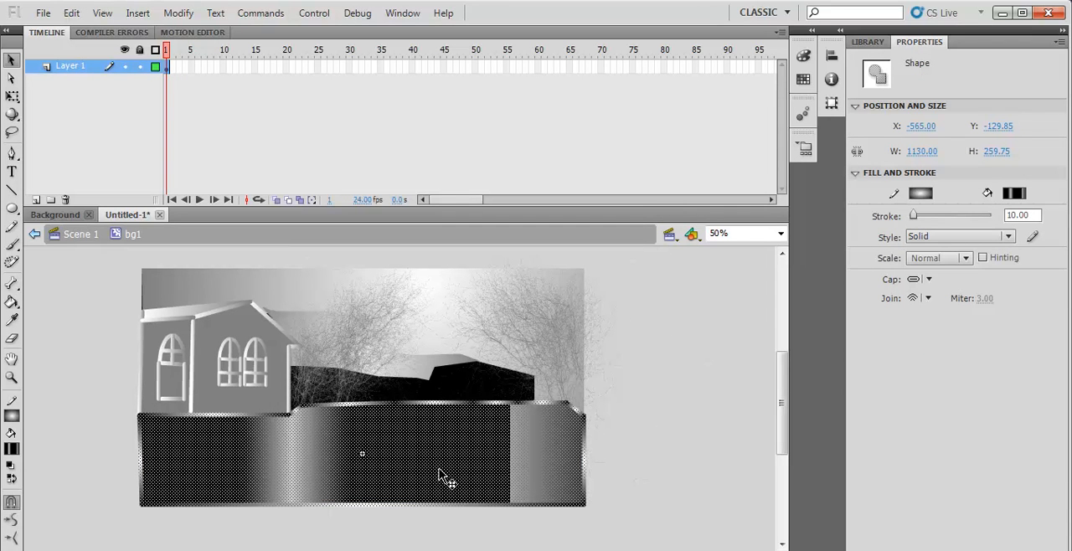
{"action": "left_click", "coordinate": [802, 57]}
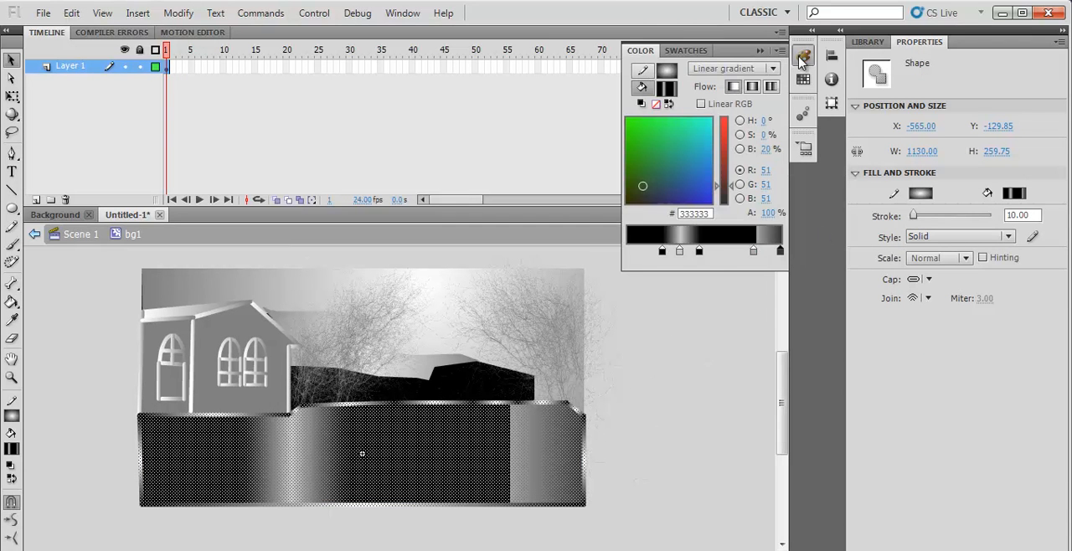
{"action": "left_click_drag", "start_coordinate": [701, 255], "coordinate": [698, 258]}
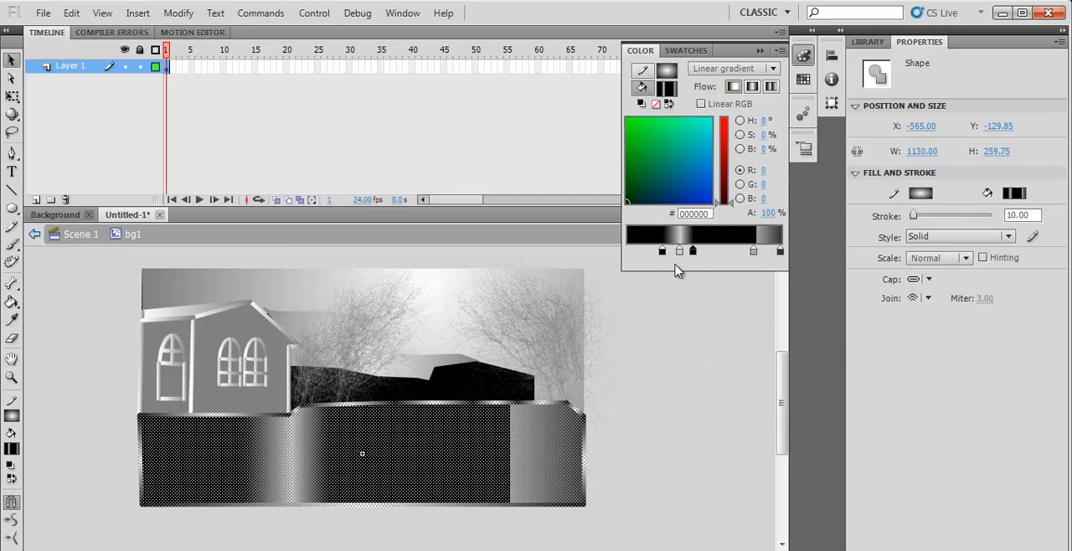
{"action": "double_click", "coordinate": [681, 252]}
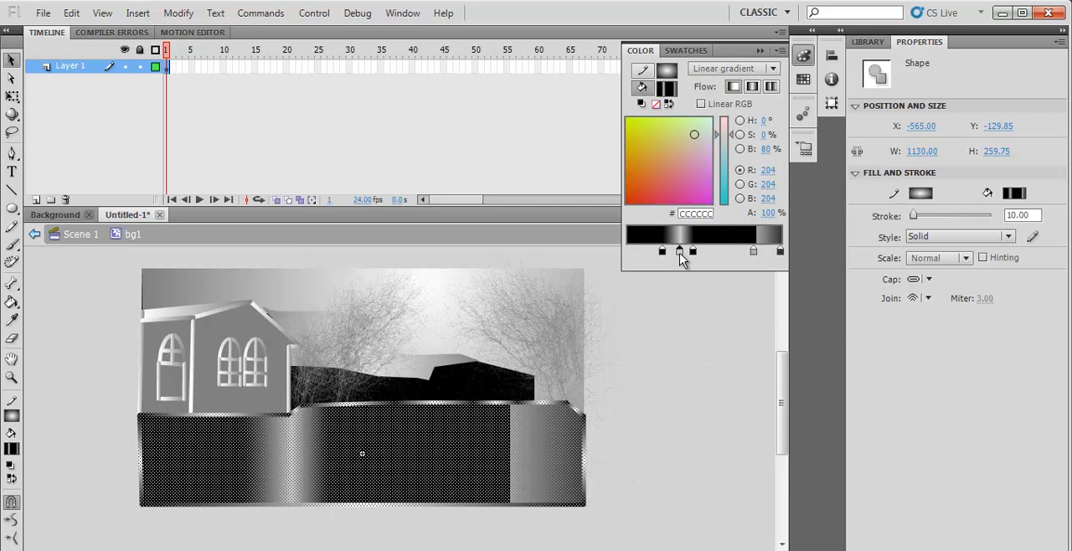
{"action": "left_click", "coordinate": [697, 293]}
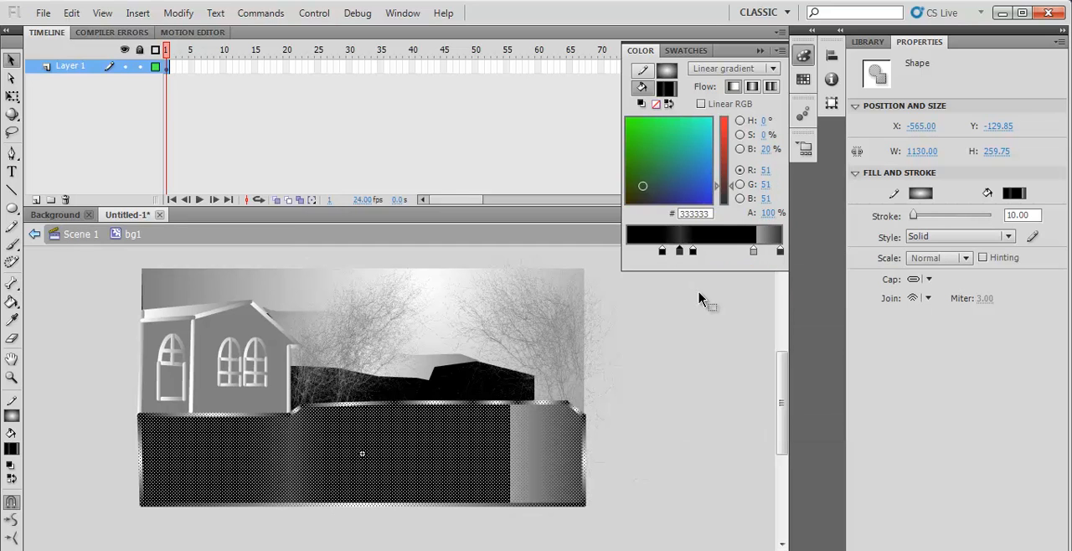
- Change the black stop near the end of the ground's gradient to dark grey and return to Scene 1
{"action": "left_click", "coordinate": [780, 252]}
{"action": "left_click", "coordinate": [707, 340]}
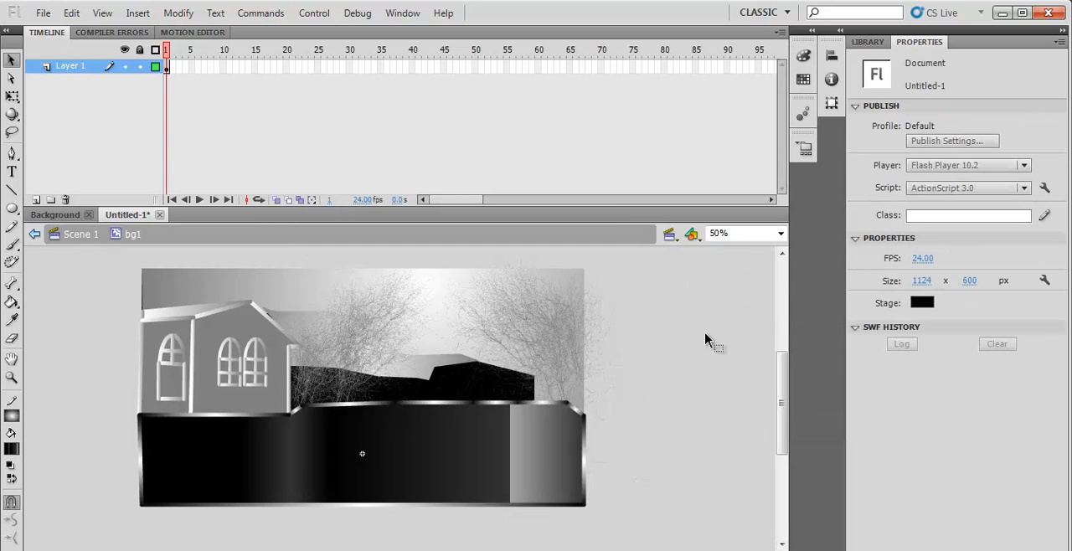
{"action": "left_click", "coordinate": [77, 235]}
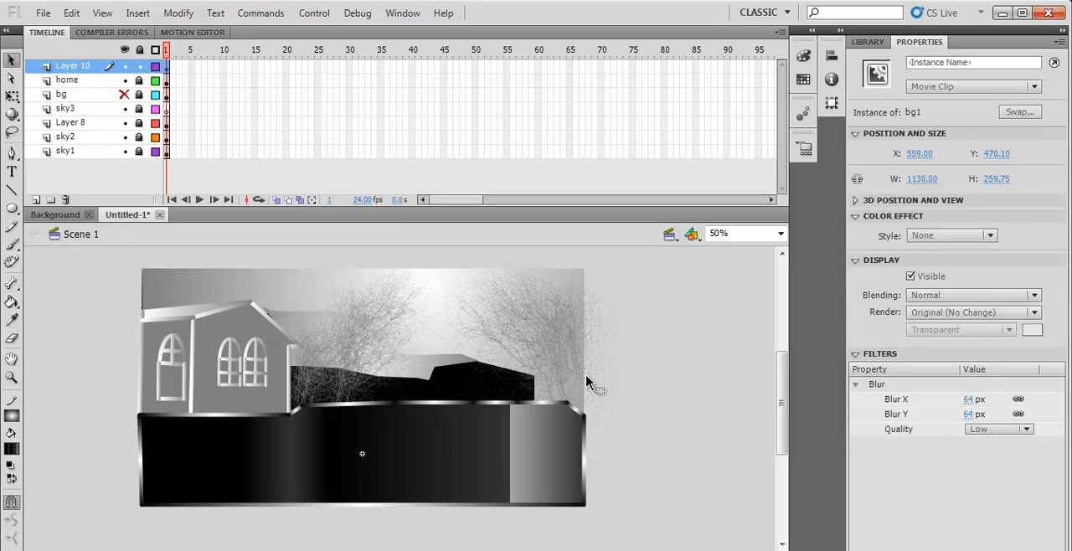
{"action": "left_click", "coordinate": [691, 390]}
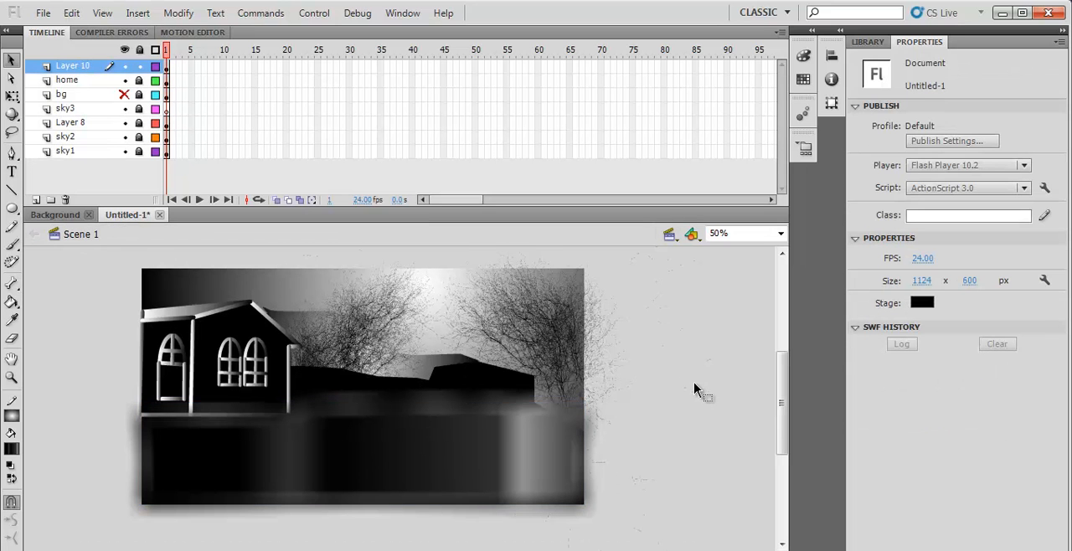
- Redirect the ground's gradient fill inside bg1 diagonally down across its middle using the Paint Bucket and return to Scene 1
{"action": "double_click", "coordinate": [439, 475]}
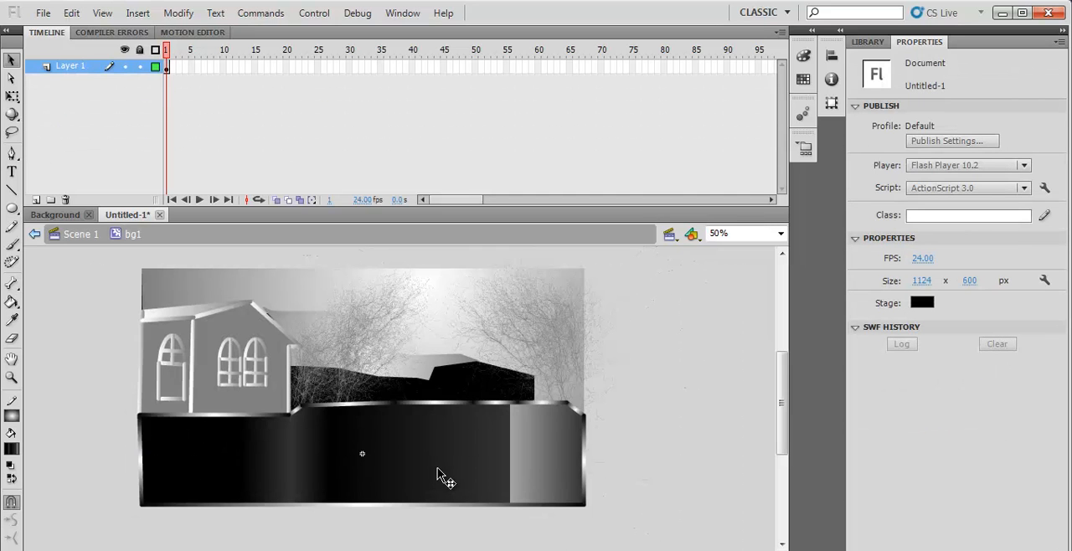
{"action": "left_click", "coordinate": [426, 463]}
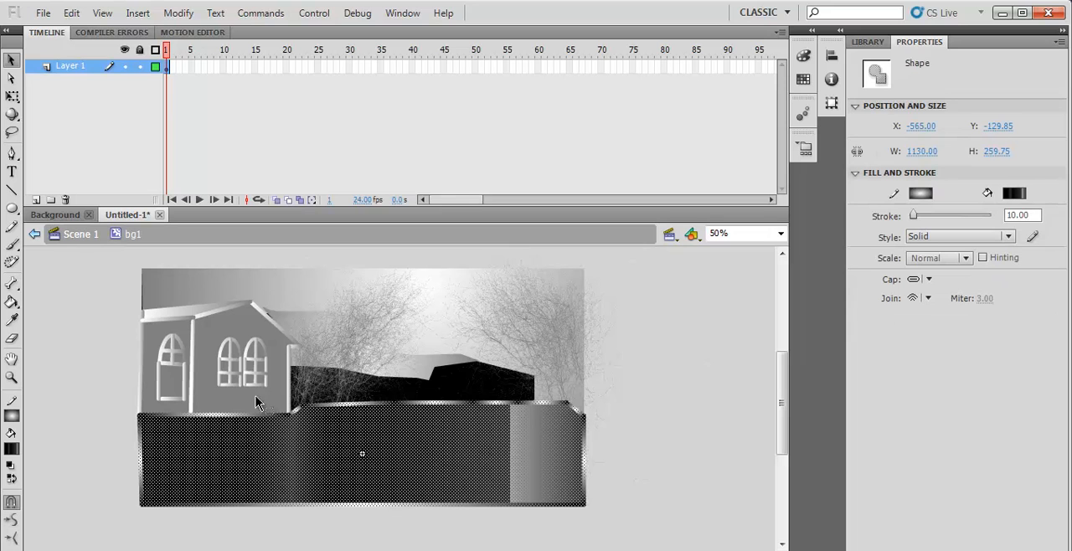
{"action": "left_click", "coordinate": [12, 302]}
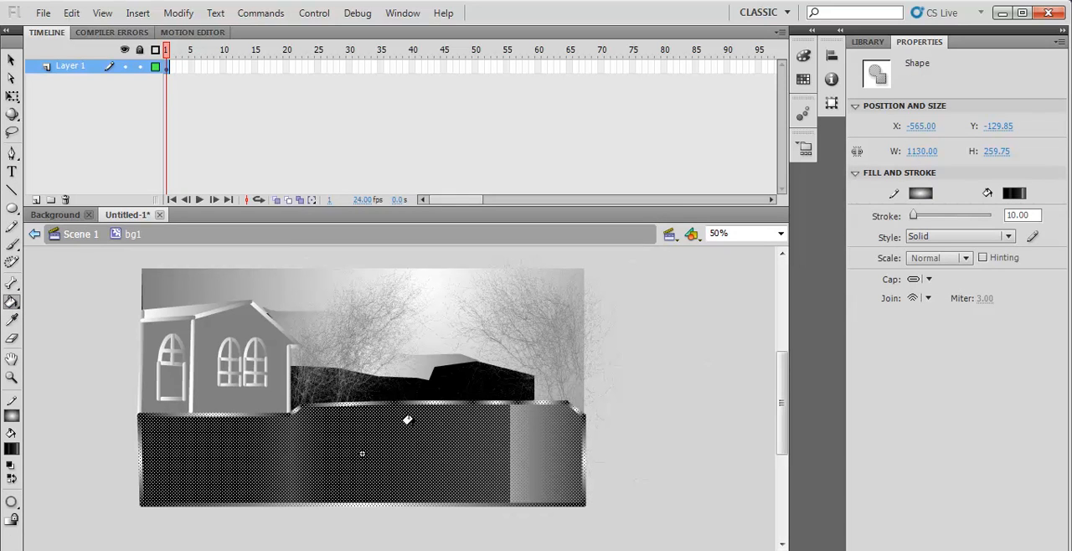
{"action": "left_click", "coordinate": [14, 60]}
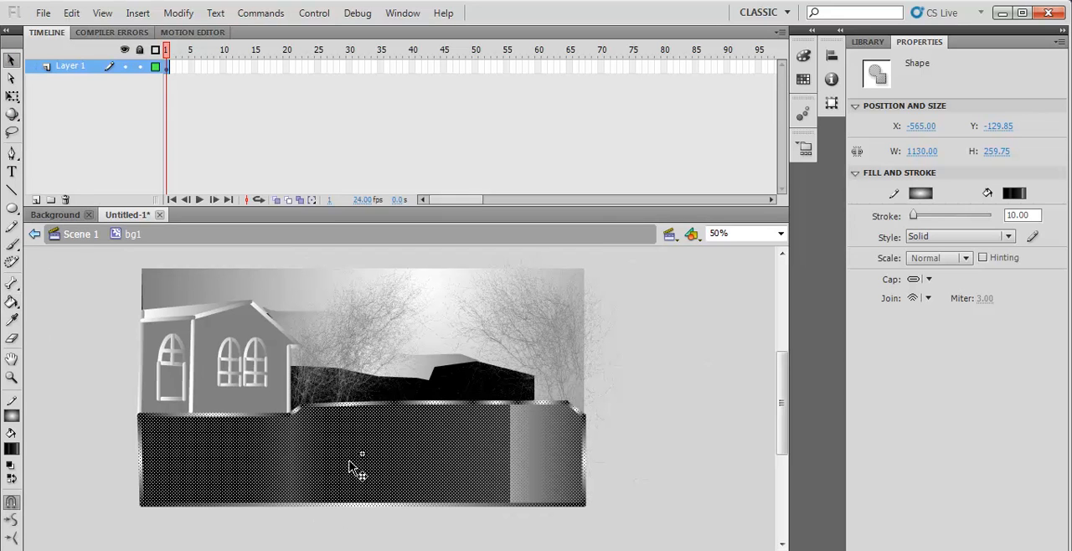
{"action": "left_click", "coordinate": [13, 305]}
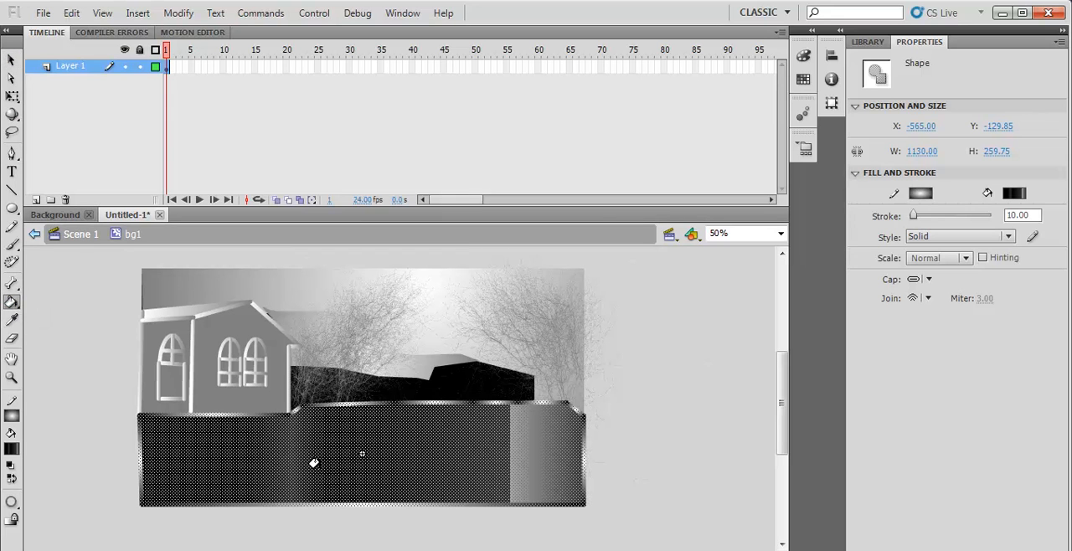
{"action": "left_click_drag", "start_coordinate": [323, 494], "coordinate": [400, 432]}
{"action": "left_click", "coordinate": [436, 416]}
{"action": "left_click_drag", "start_coordinate": [327, 404], "coordinate": [413, 486]}
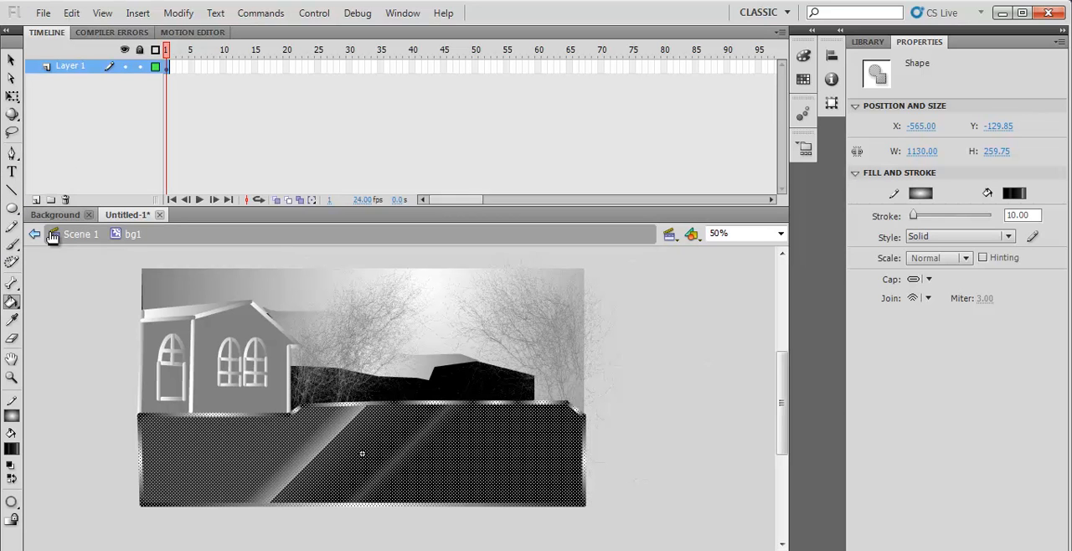
{"action": "key", "text": "v"}
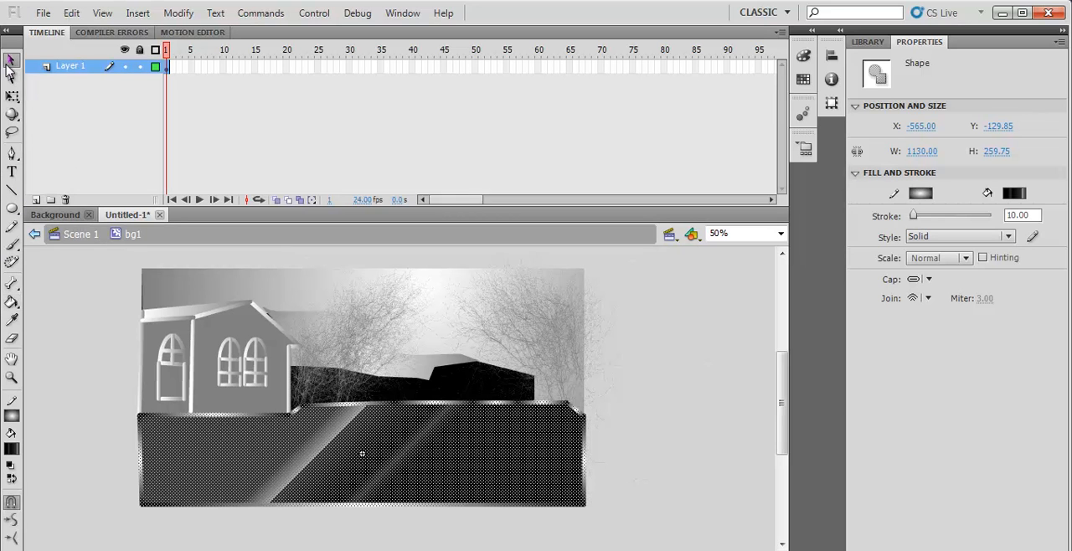
{"action": "left_click", "coordinate": [78, 234]}
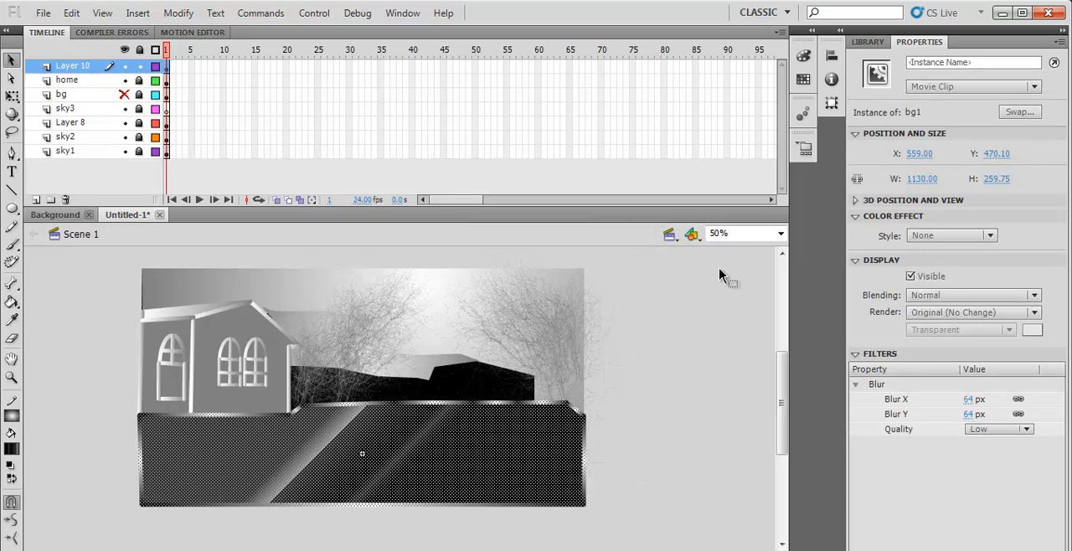
- Inspect the blurred ground and its diagonal light streaks at 100% zoom, returning the view to 50%
{"action": "left_click", "coordinate": [781, 234]}
{"action": "left_click", "coordinate": [746, 295]}
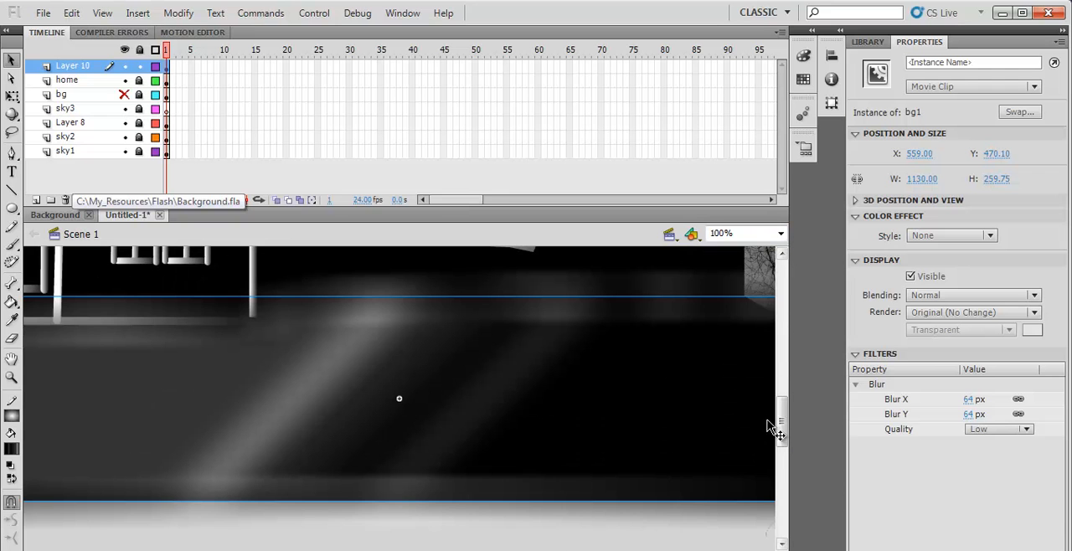
{"action": "left_click_drag", "start_coordinate": [784, 427], "coordinate": [790, 367]}
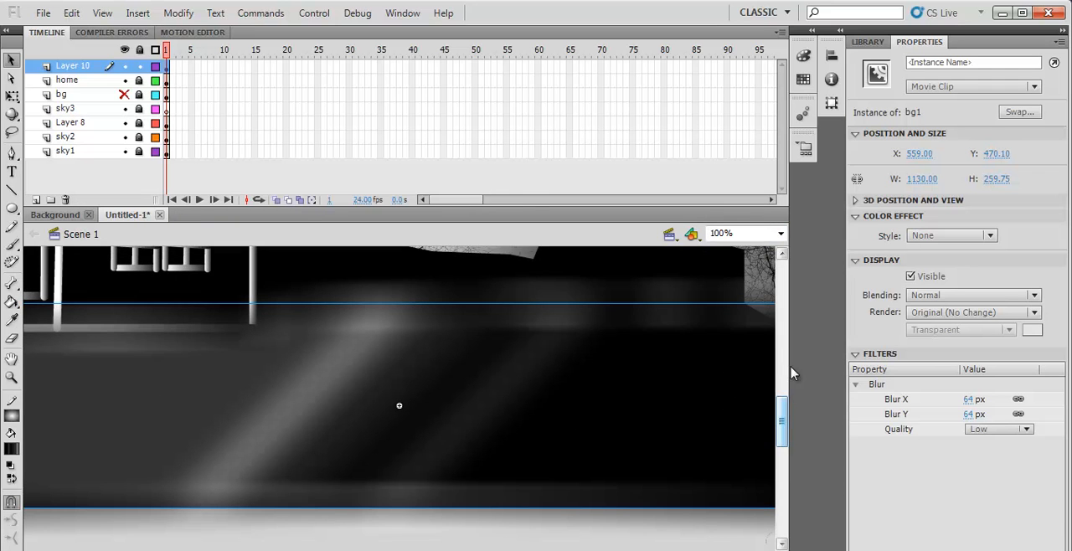
{"action": "left_click_drag", "start_coordinate": [786, 425], "coordinate": [773, 395]}
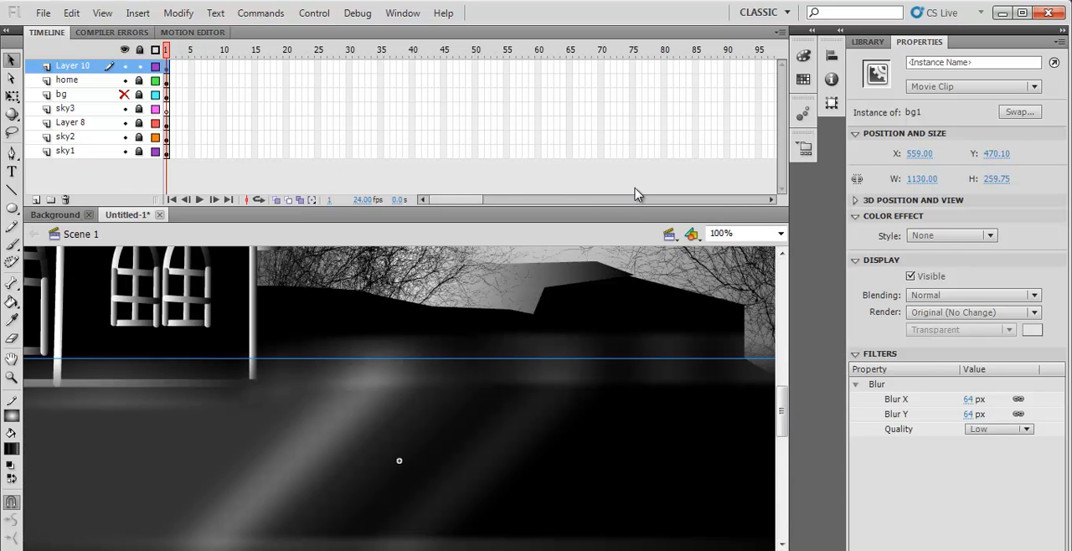
{"action": "left_click", "coordinate": [780, 236]}
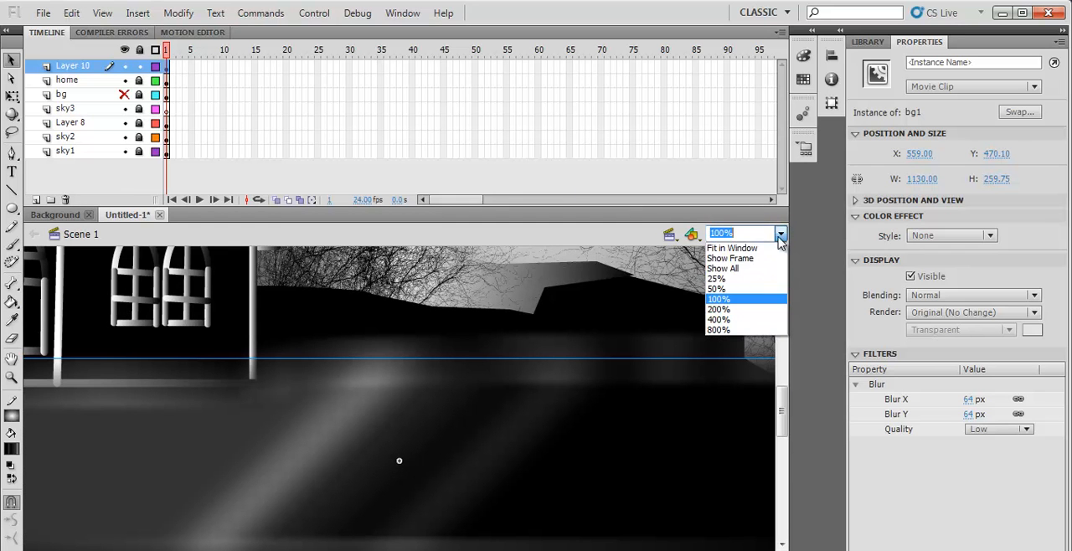
{"action": "left_click", "coordinate": [729, 291]}
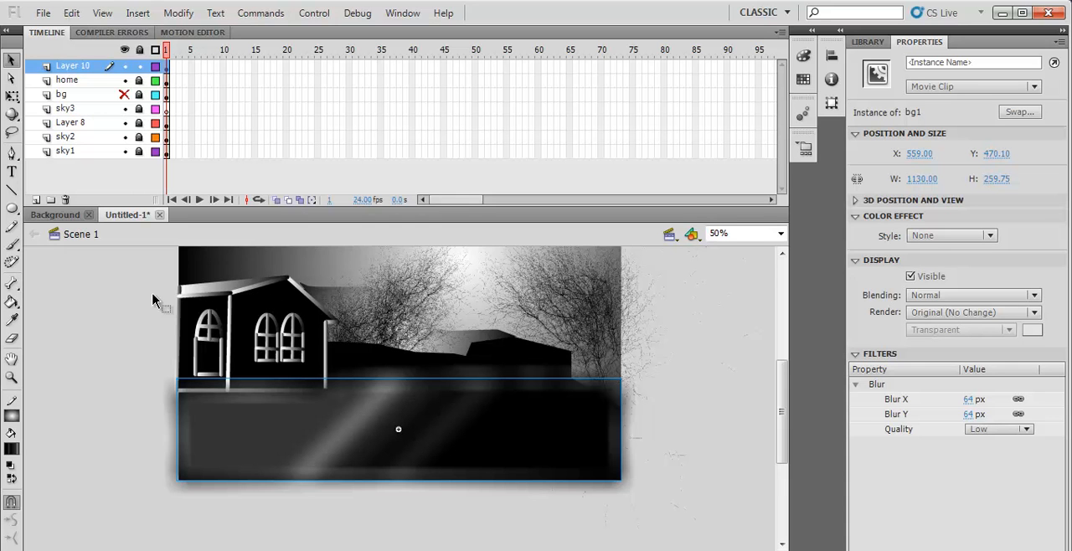
- Rename Layer 10, which holds the ground clip, as road
{"action": "double_click", "coordinate": [76, 66]}
{"action": "type", "text": "road"}
{"action": "key", "text": "Return"}
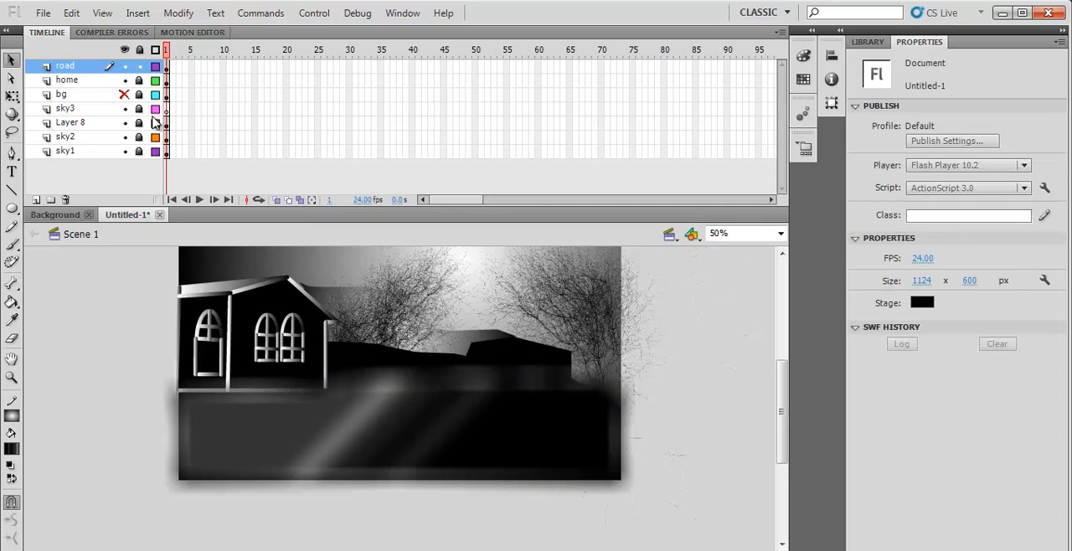
- Add a new layer named light above road and lock the road layer
{"action": "left_click", "coordinate": [36, 200]}
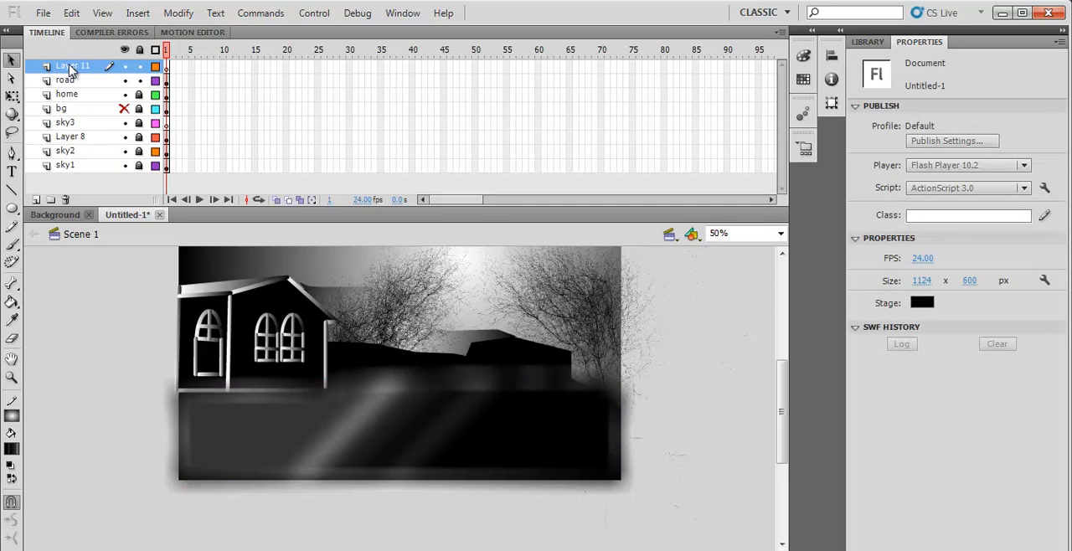
{"action": "double_click", "coordinate": [72, 67]}
{"action": "type", "text": "ht"}
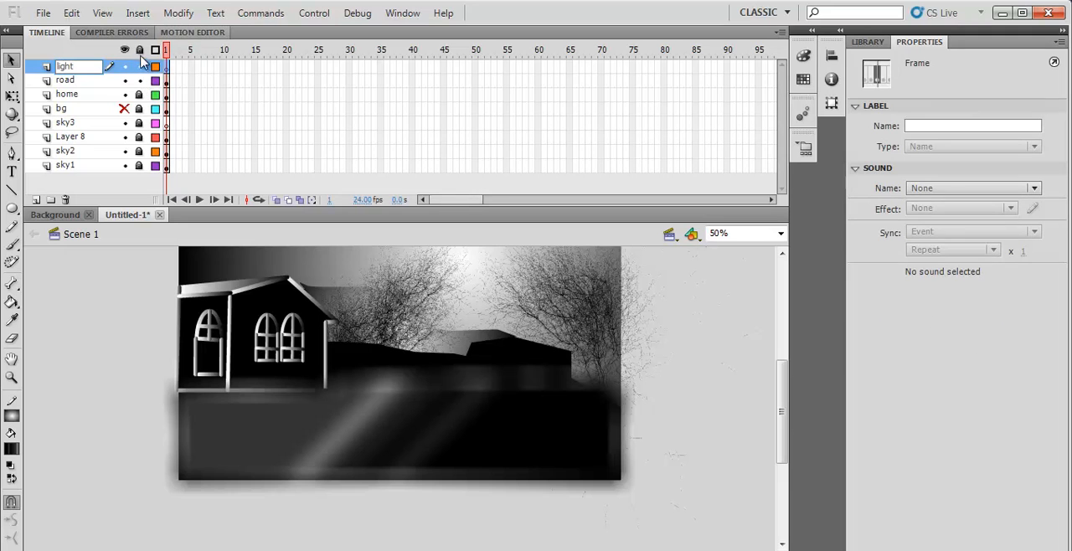
{"action": "key", "text": "Return"}
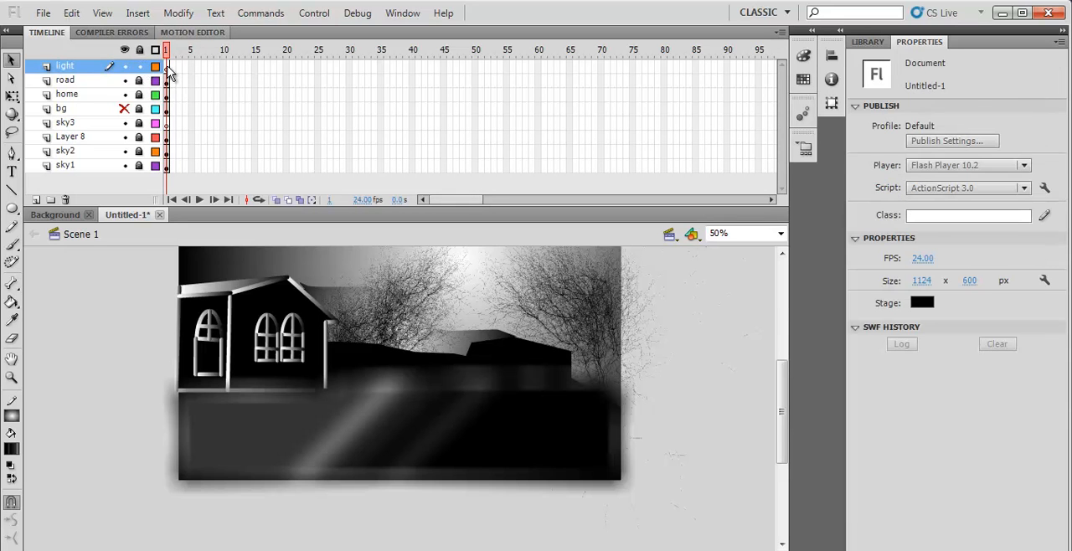
- Draw two small rings above the home's roof and a horizontal line about 79 px wide, lowered to join them through their middles
{"action": "left_click", "coordinate": [11, 210]}
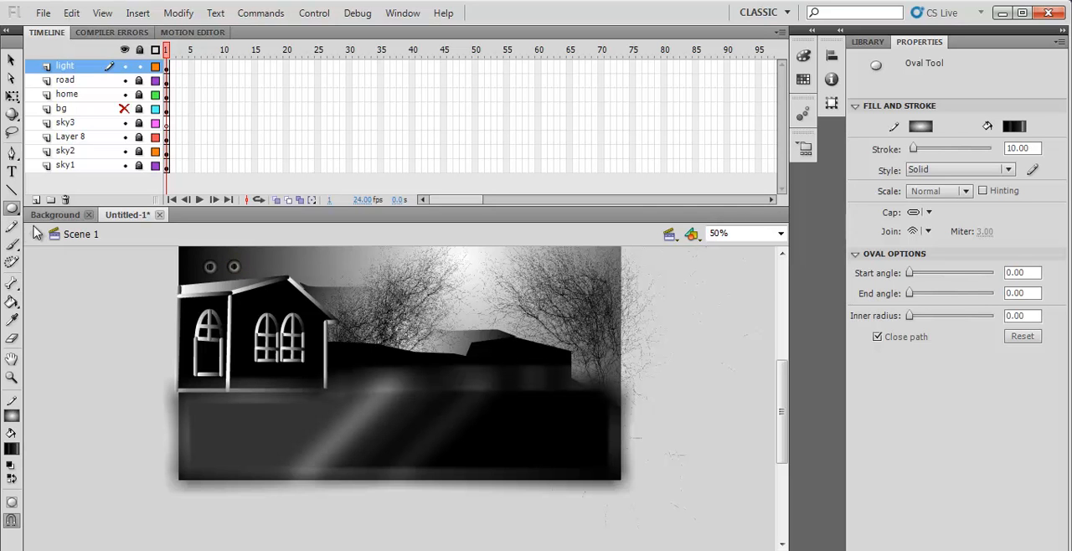
{"action": "left_click", "coordinate": [12, 190]}
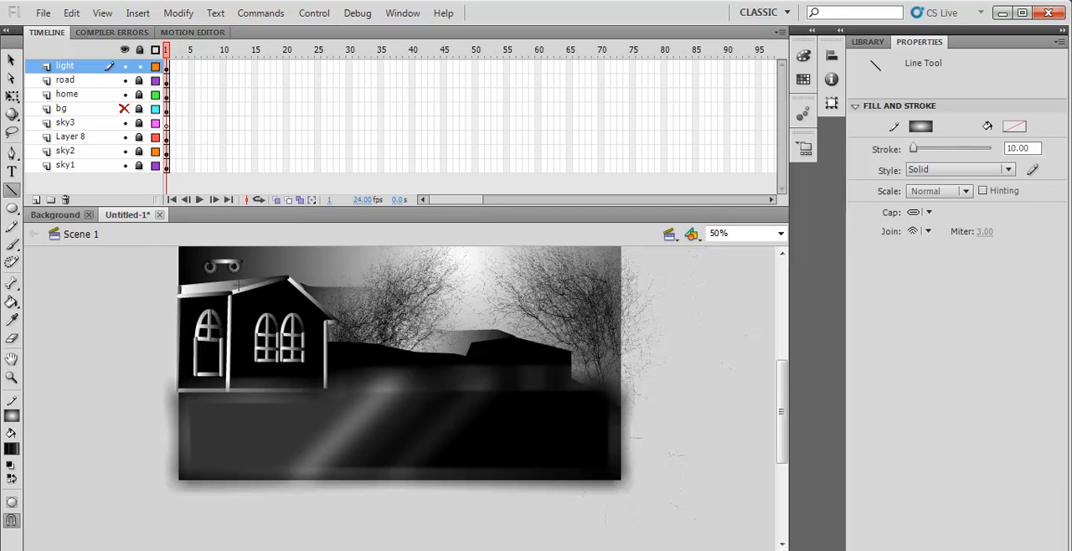
{"action": "left_click", "coordinate": [11, 60]}
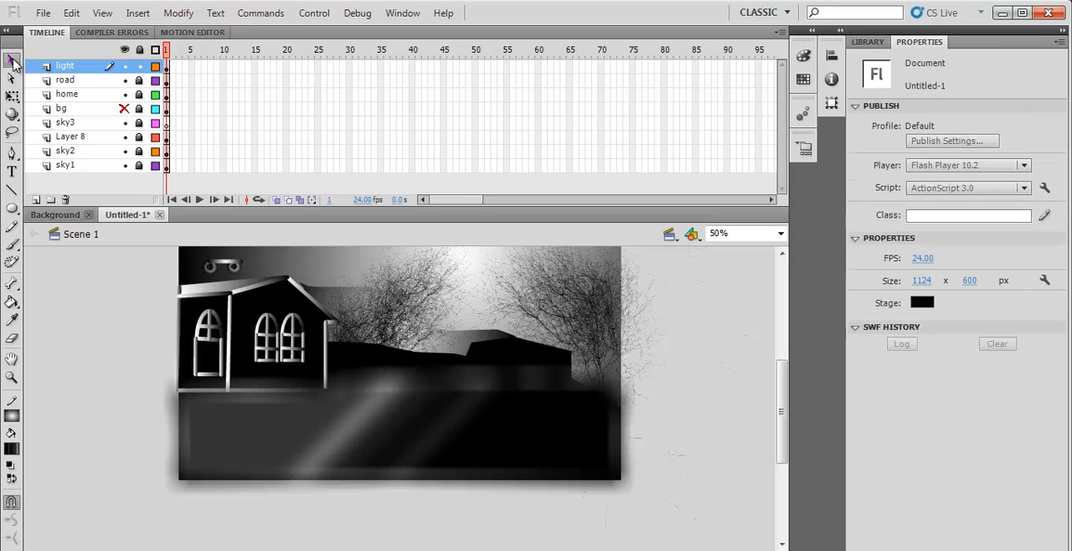
{"action": "left_click", "coordinate": [224, 266]}
{"action": "key", "text": "Down"}
{"action": "key", "text": "Down"}
{"action": "key", "text": "Down"}
{"action": "key", "text": "Down"}
{"action": "key", "text": "Down"}
{"action": "key", "text": "Down"}
{"action": "key", "text": "Down"}
{"action": "key", "text": "Down"}
{"action": "key", "text": "Down"}
{"action": "key", "text": "Down"}
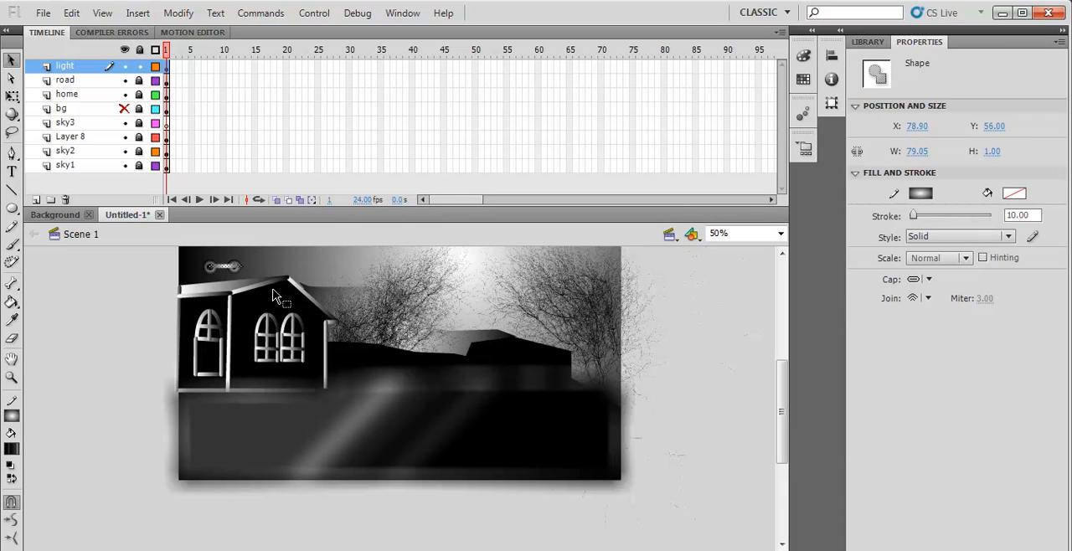
{"action": "right_click", "coordinate": [272, 295]}
{"action": "left_click", "coordinate": [286, 243]}
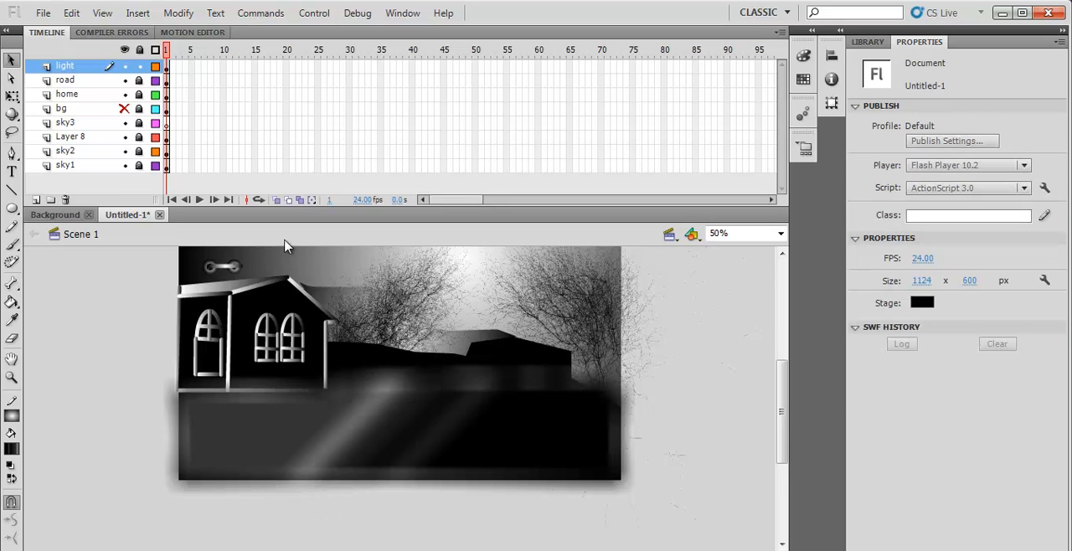
- Draw a short vertical line down through the middle of the ornament's horizontal bar to the roof
{"action": "left_click", "coordinate": [221, 268]}
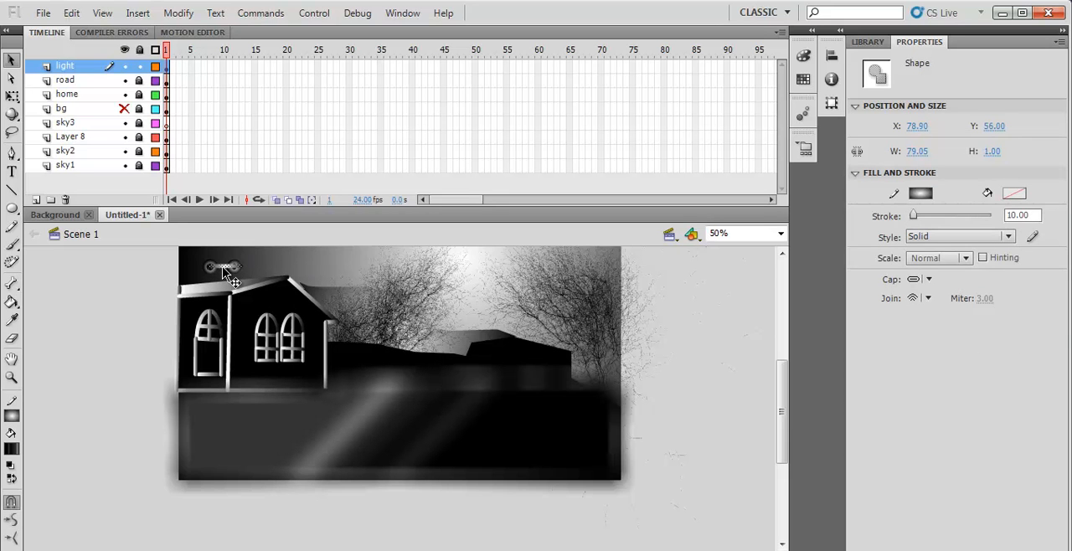
{"action": "key", "text": "shift+Left"}
{"action": "left_click", "coordinate": [12, 191]}
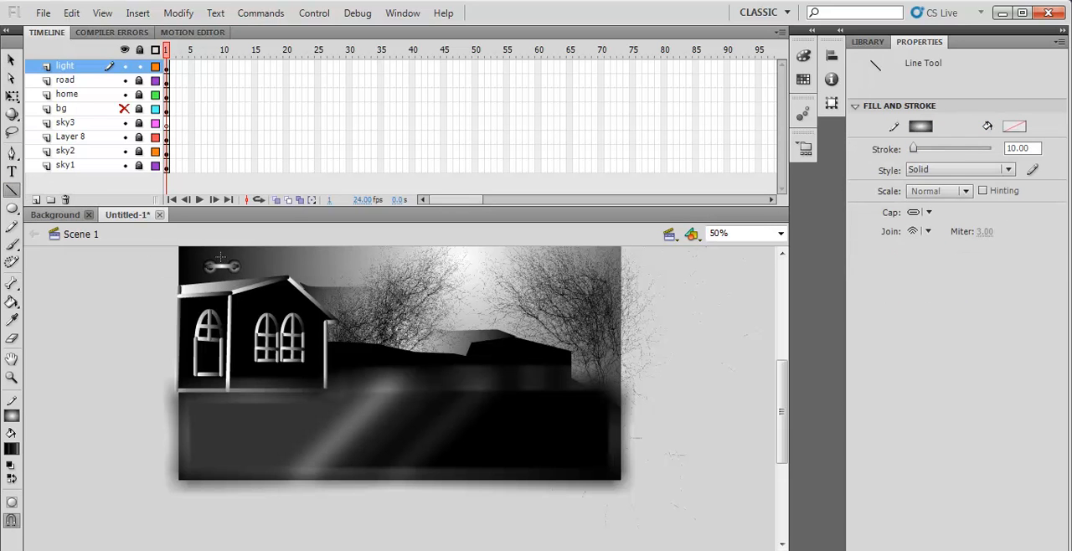
{"action": "left_click_drag", "start_coordinate": [221, 259], "coordinate": [223, 283]}
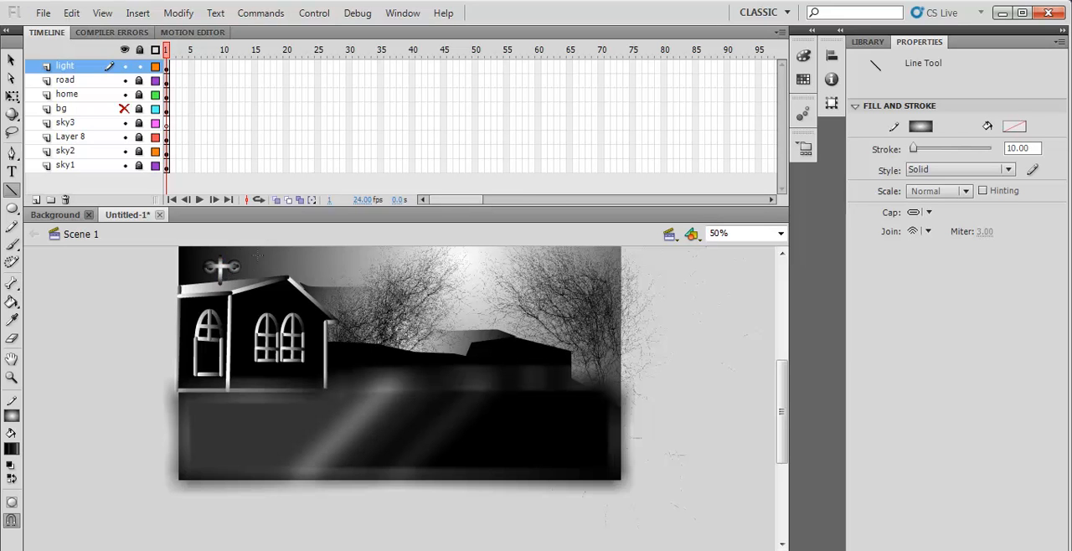
- Draw a second vertical stroke about 63 px tall beside the roof ornament and move it left onto the ornament's centre
{"action": "left_click_drag", "start_coordinate": [259, 278], "coordinate": [258, 277]}
{"action": "left_click", "coordinate": [11, 59]}
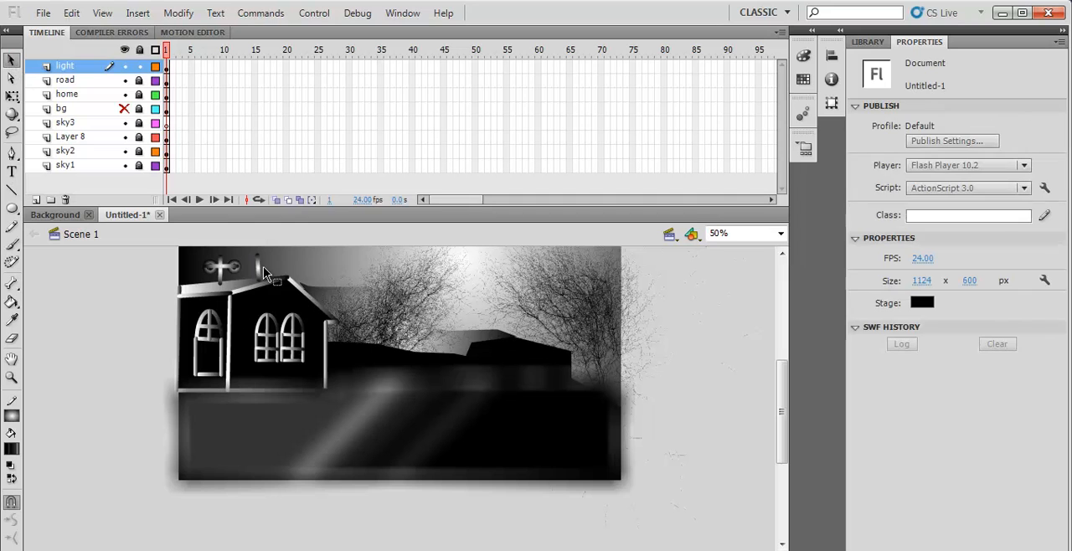
{"action": "left_click", "coordinate": [267, 278]}
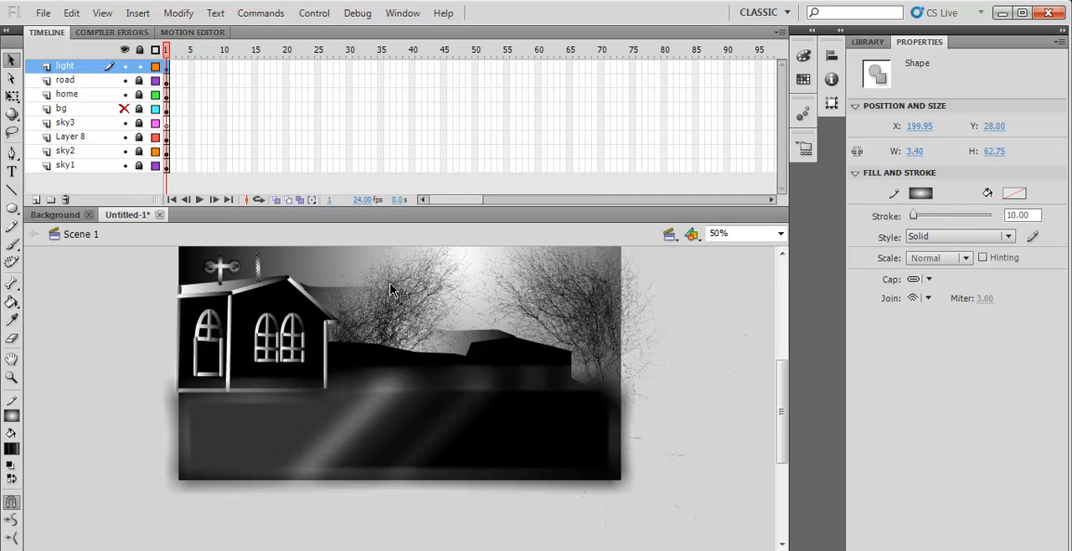
{"action": "key", "text": "Left"}
{"action": "key", "text": "Left"}
{"action": "key", "text": "Left"}
{"action": "key", "text": "Left"}
{"action": "key", "text": "Left"}
{"action": "key", "text": "Left"}
{"action": "key", "text": "Left"}
{"action": "key", "text": "Left"}
{"action": "key", "text": "Left"}
{"action": "key", "text": "Left"}
{"action": "key", "text": "Left"}
{"action": "key", "text": "Left"}
{"action": "key", "text": "Left"}
{"action": "key", "text": "Left"}
{"action": "key", "text": "Left"}
{"action": "key", "text": "Left"}
{"action": "key", "text": "Left"}
{"action": "key", "text": "Left"}
{"action": "key", "text": "Left"}
{"action": "key", "text": "Left"}
{"action": "left_click", "coordinate": [109, 318]}
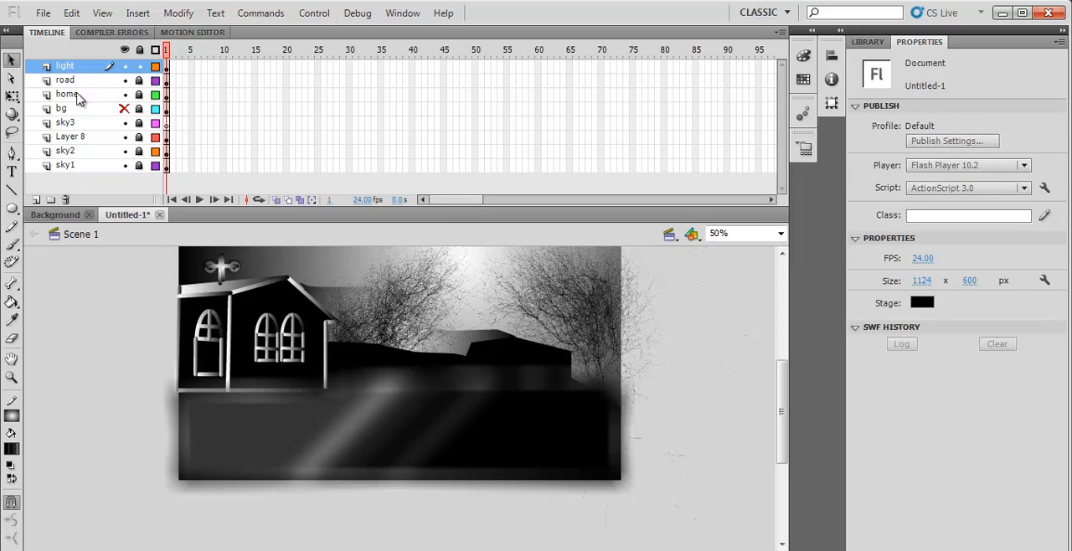
- Move the light layer below home and shift the whole roof ornament right, nearer to the roof's peak
{"action": "left_click_drag", "start_coordinate": [76, 67], "coordinate": [84, 102]}
{"action": "left_click", "coordinate": [123, 331]}
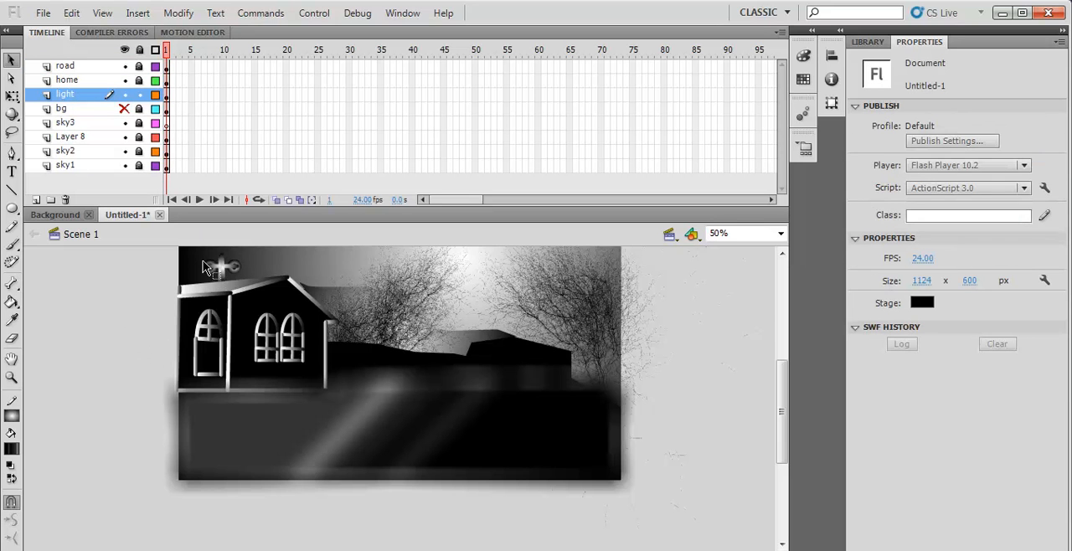
{"action": "left_click", "coordinate": [167, 98]}
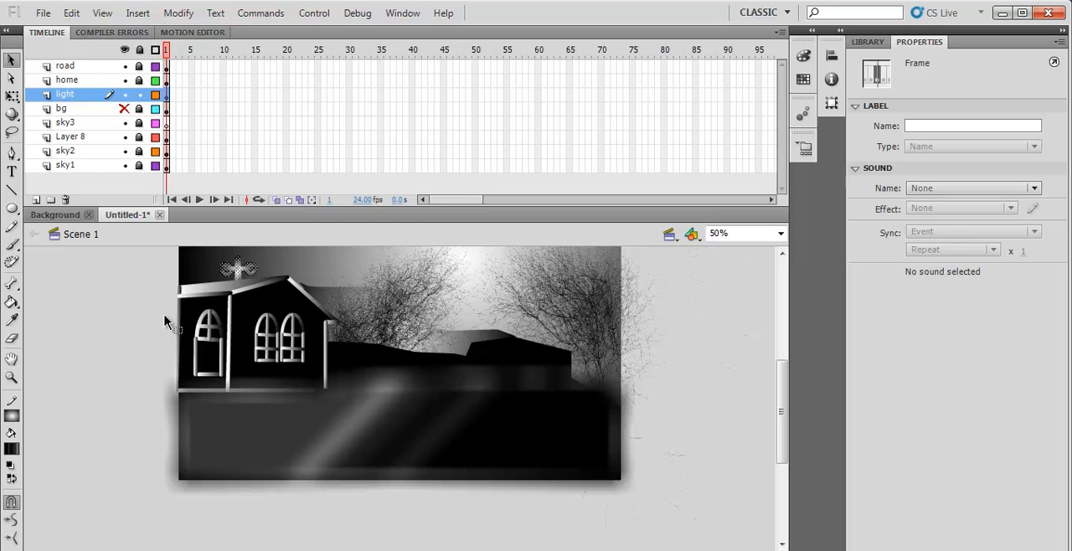
{"action": "left_click", "coordinate": [92, 315]}
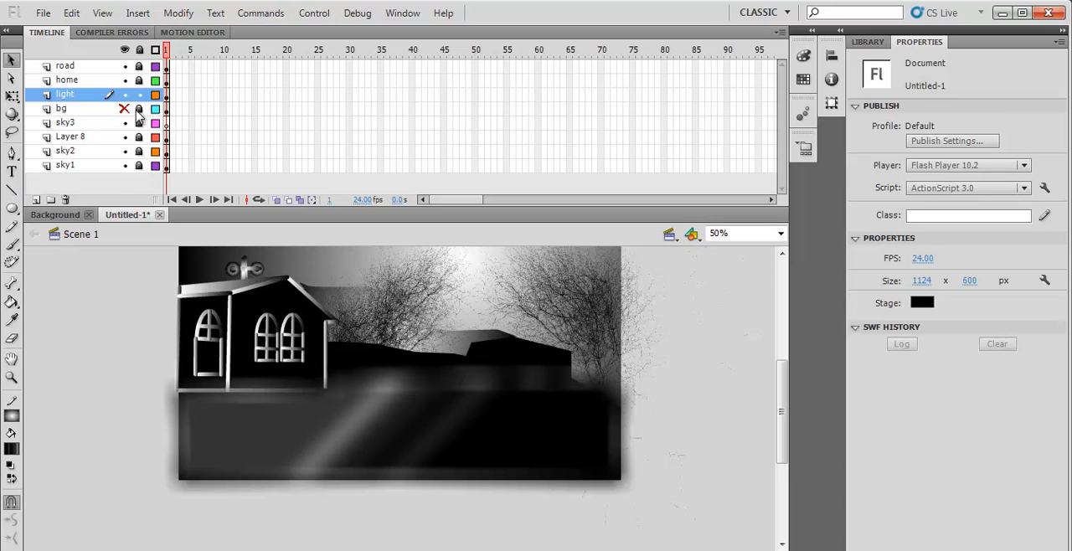
- Add a new layer above road and name it Fenc
{"action": "left_click", "coordinate": [139, 94]}
{"action": "left_click", "coordinate": [70, 67]}
{"action": "left_click", "coordinate": [35, 200]}
{"action": "double_click", "coordinate": [72, 66]}
{"action": "type", "text": "Fenc"}
{"action": "key", "text": "Return"}
{"action": "key", "text": "e"}
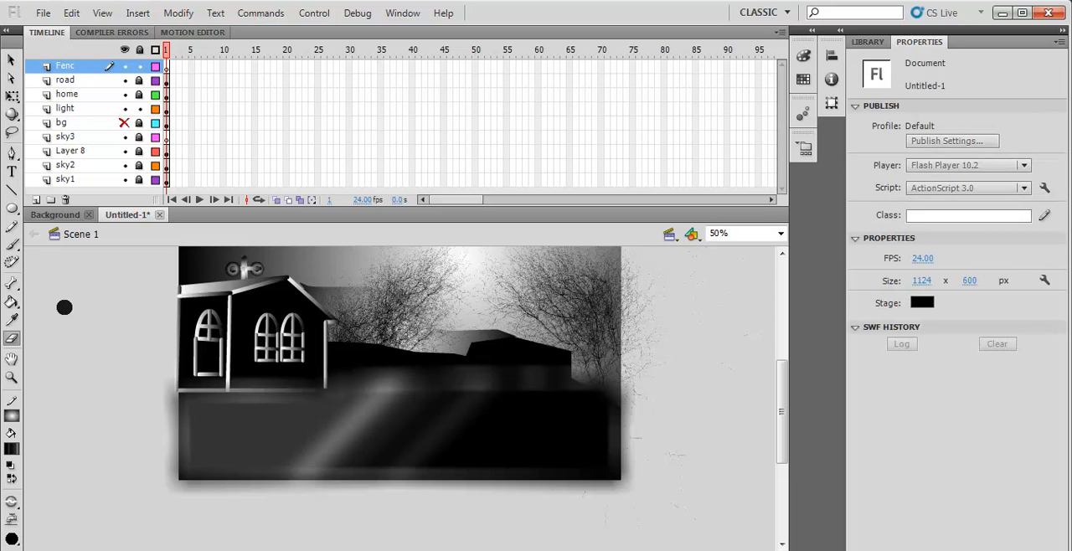
{"action": "left_click", "coordinate": [12, 60]}
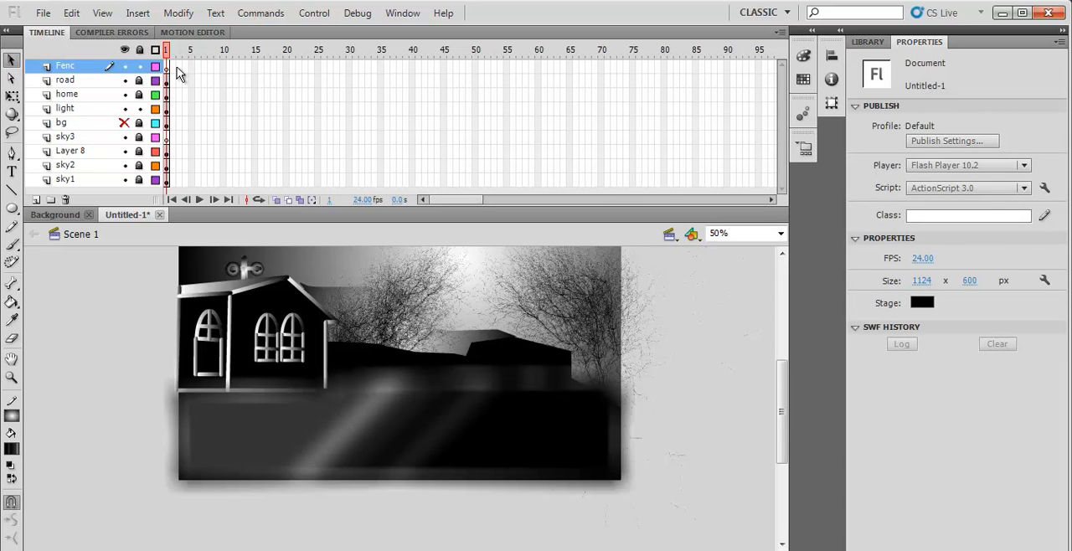
- Draw a vertical fence post about 58 px tall beside the home on the Fenc layer, using the Line tool with a stroke of 30
{"action": "left_click", "coordinate": [167, 67]}
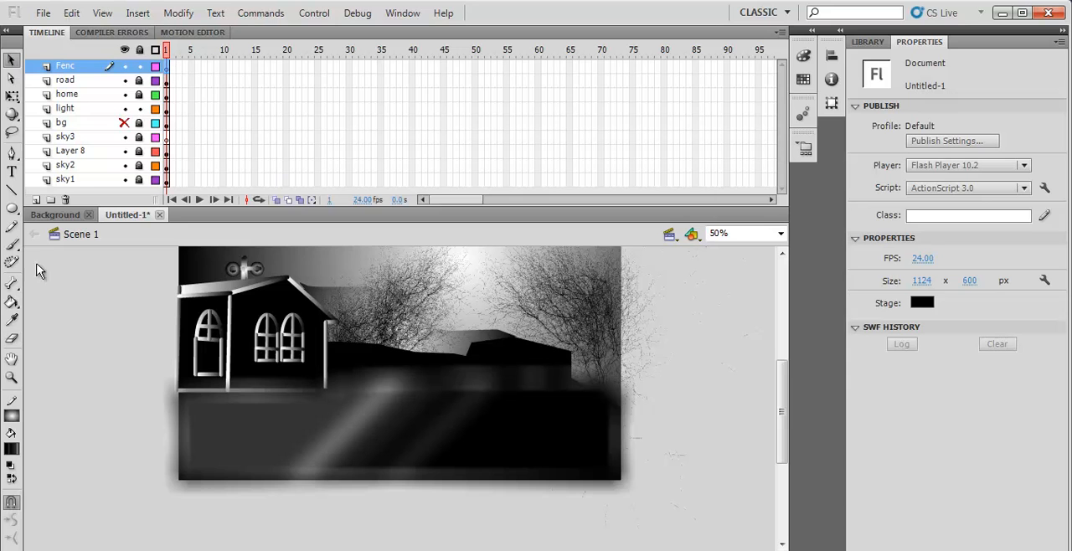
{"action": "left_click", "coordinate": [12, 190]}
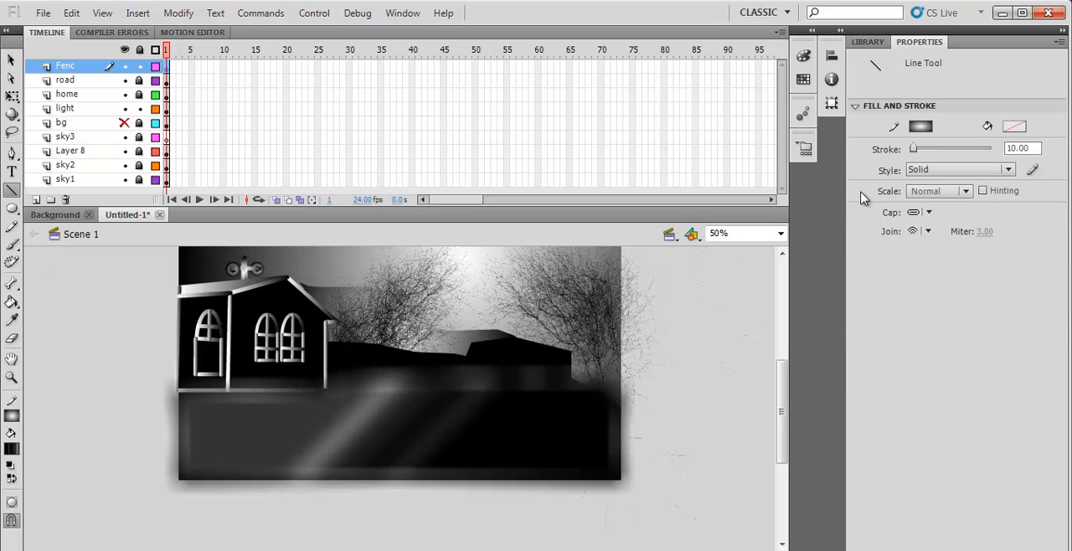
{"action": "left_click", "coordinate": [1029, 148]}
{"action": "type", "text": "30"}
{"action": "key", "text": "Return"}
{"action": "left_click_drag", "start_coordinate": [360, 365], "coordinate": [360, 367]}
- Place two copies of the fence post to its right, spaced out along the dark hills
{"action": "left_click", "coordinate": [11, 59]}
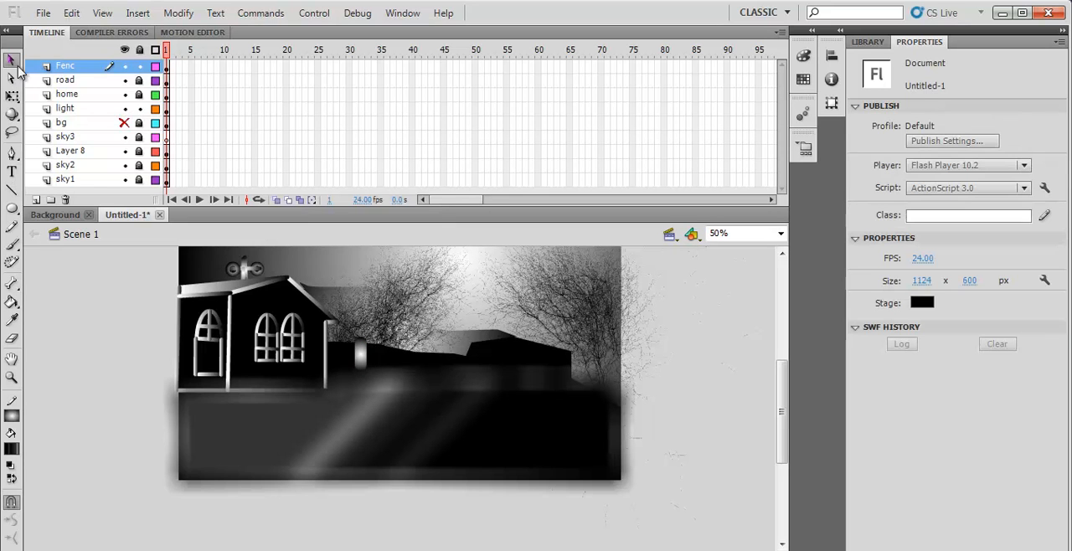
{"action": "left_click", "coordinate": [360, 361]}
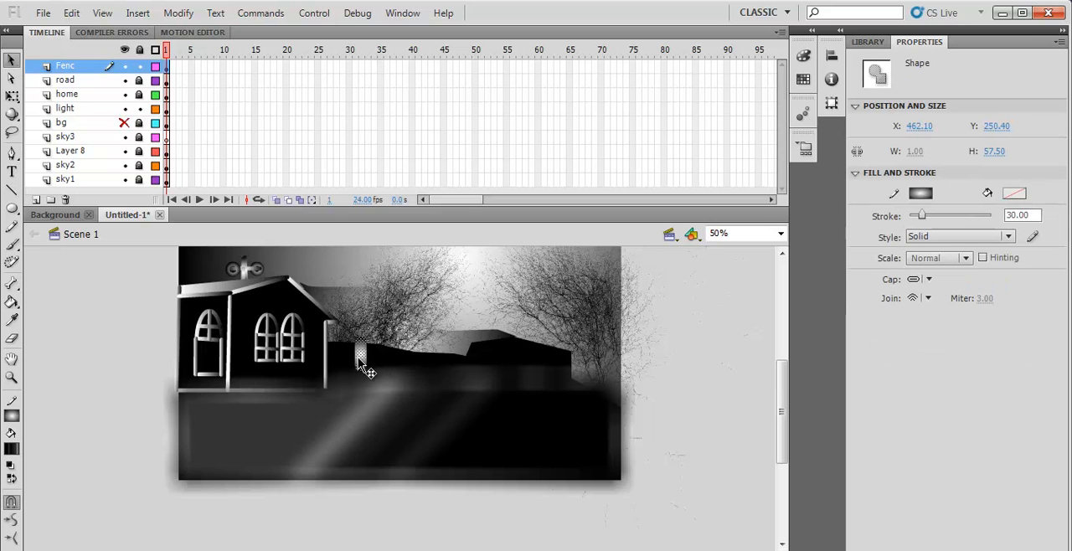
{"action": "left_click_drag", "start_coordinate": [365, 355], "coordinate": [443, 353]}
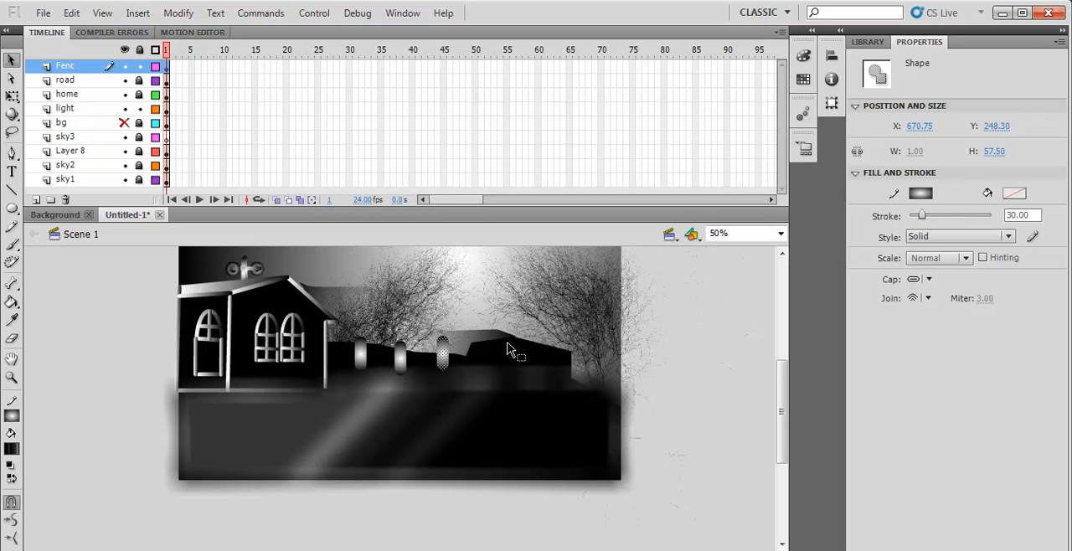
- Shorten the last and middle fence posts with Free Transform and adjust their positions along the fence line
{"action": "left_click", "coordinate": [12, 96]}
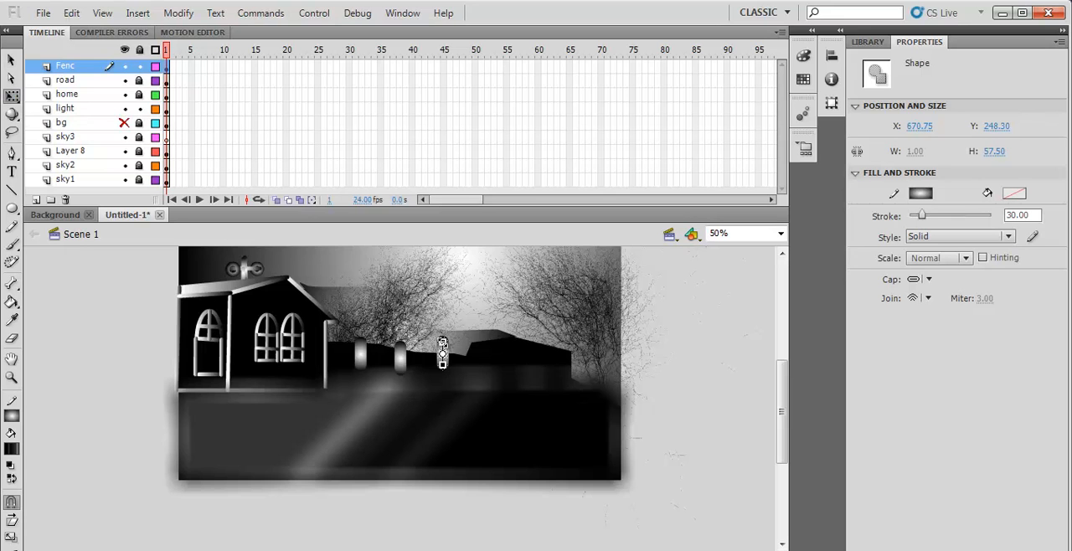
{"action": "left_click_drag", "start_coordinate": [442, 340], "coordinate": [444, 357]}
{"action": "left_click", "coordinate": [401, 367]}
{"action": "left_click_drag", "start_coordinate": [400, 344], "coordinate": [401, 346]}
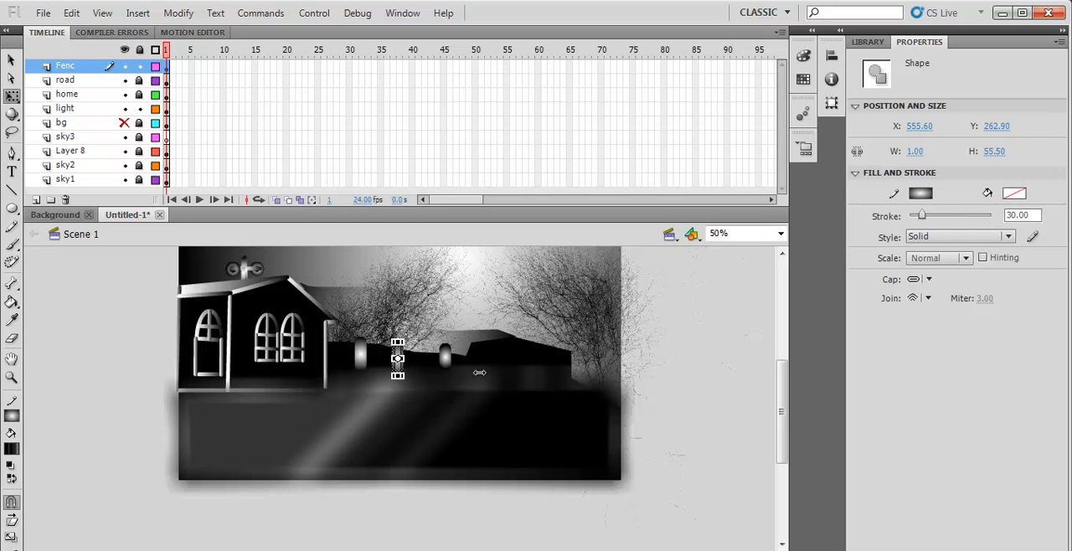
{"action": "left_click", "coordinate": [647, 387]}
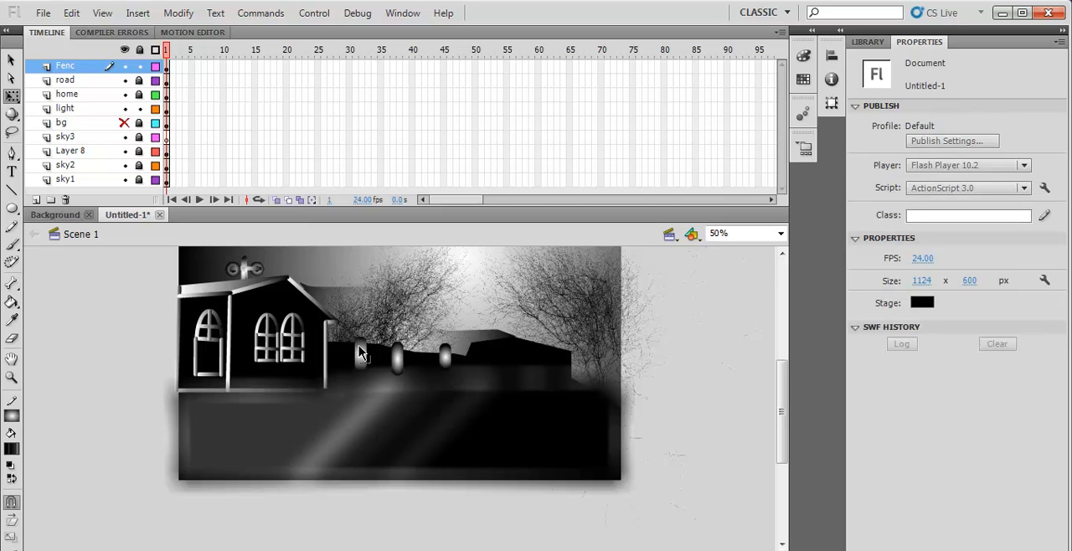
{"action": "left_click", "coordinate": [359, 347]}
{"action": "left_click", "coordinate": [399, 366]}
{"action": "left_click", "coordinate": [12, 60]}
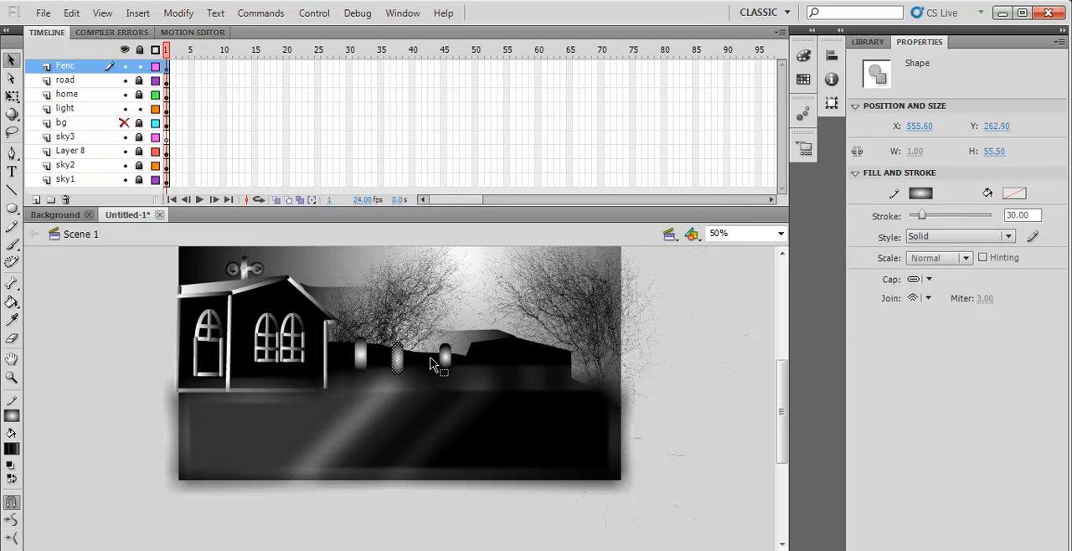
{"action": "left_click", "coordinate": [443, 360]}
- Draw an upper and a middle rail from the home's corner across the three posts, using the Line tool with a stroke of 10
{"action": "left_click", "coordinate": [12, 191]}
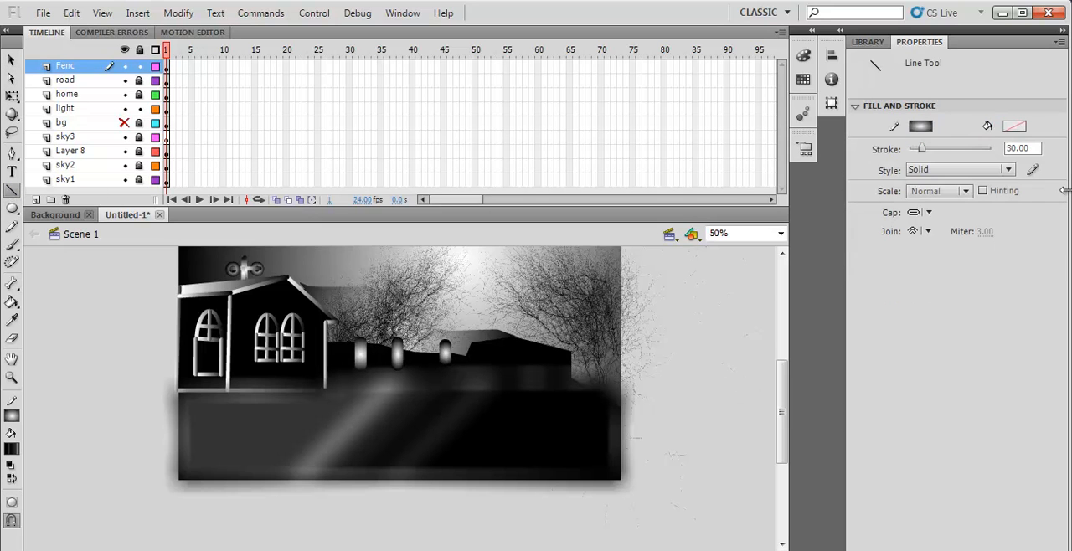
{"action": "left_click_drag", "start_coordinate": [1028, 147], "coordinate": [945, 147]}
{"action": "type", "text": "10"}
{"action": "key", "text": "Return"}
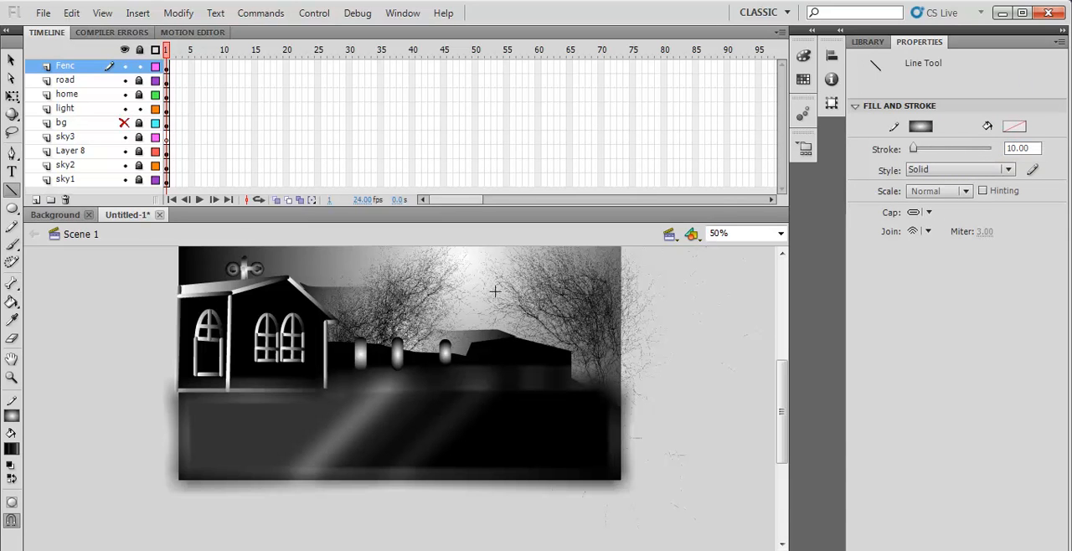
{"action": "left_click_drag", "start_coordinate": [325, 342], "coordinate": [454, 343]}
{"action": "left_click_drag", "start_coordinate": [325, 358], "coordinate": [449, 358]}
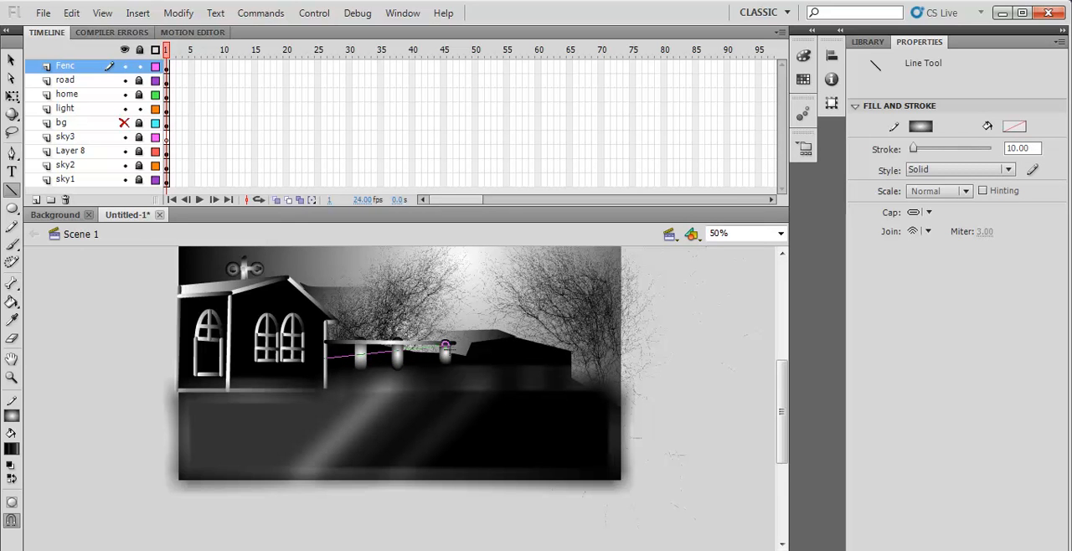
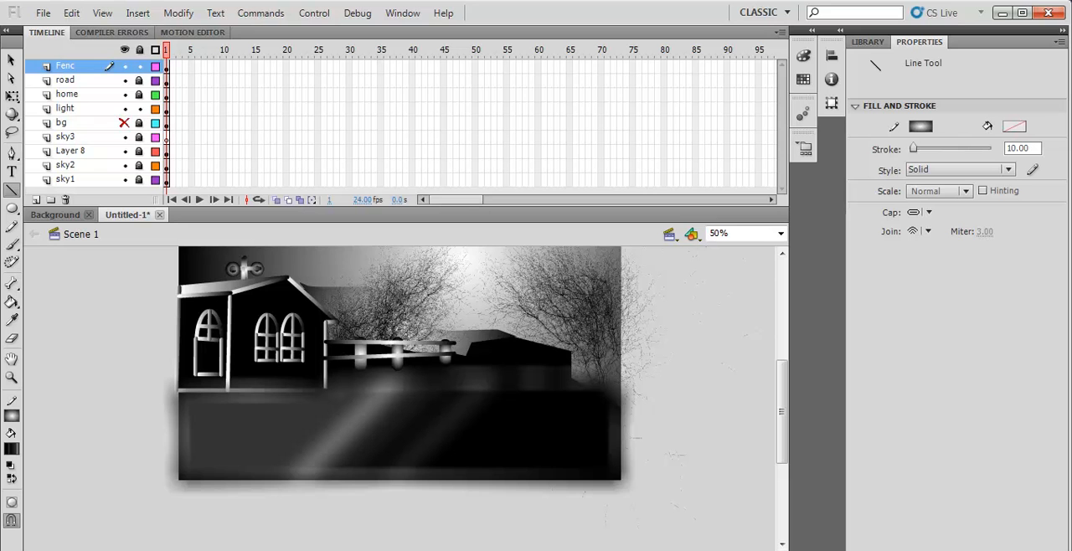
- Place a copy of the entire fence section to its right, continuing along the dark hills
{"action": "key", "text": "q"}
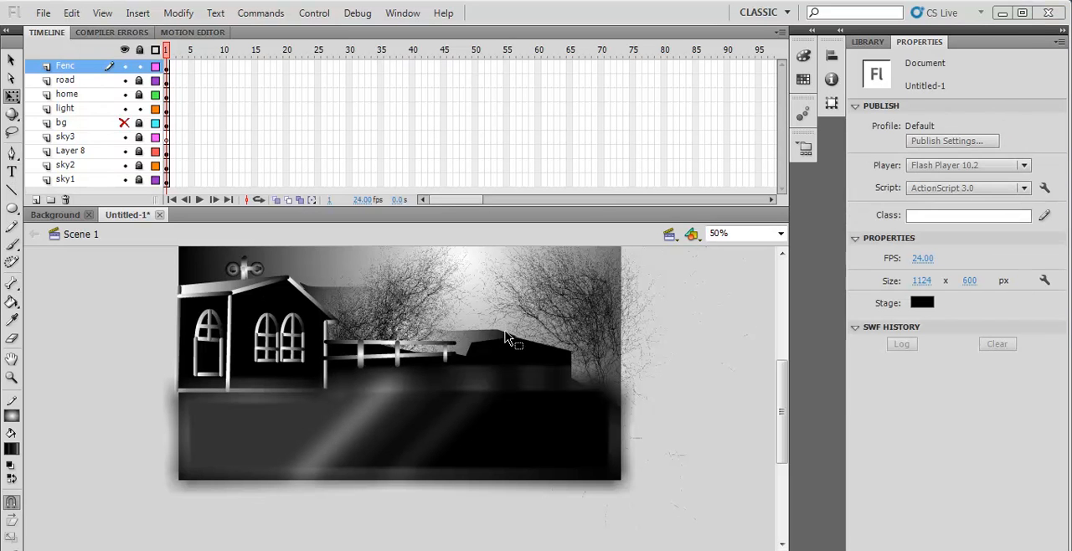
{"action": "left_click_drag", "start_coordinate": [501, 323], "coordinate": [440, 404]}
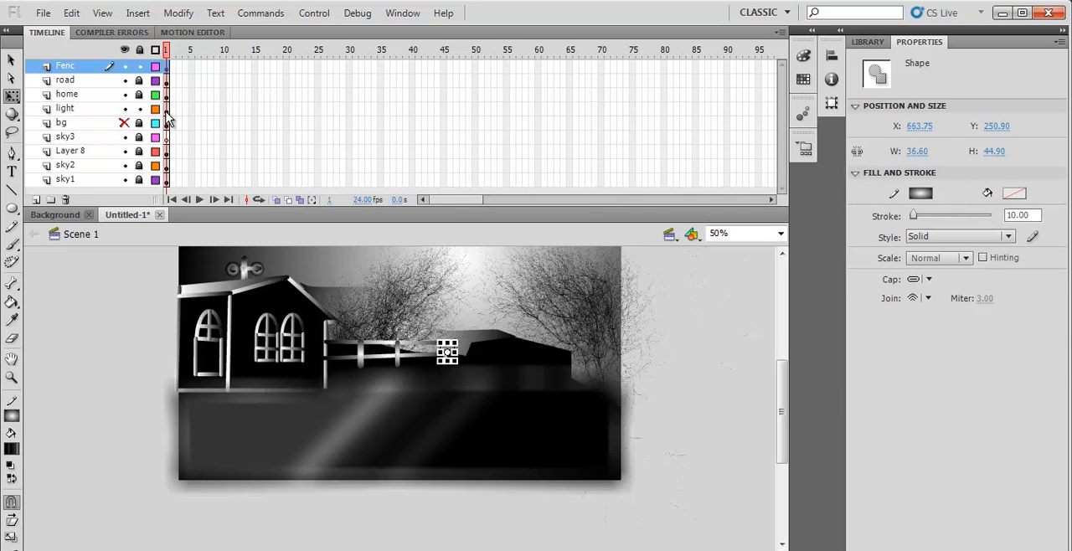
{"action": "left_click", "coordinate": [167, 109]}
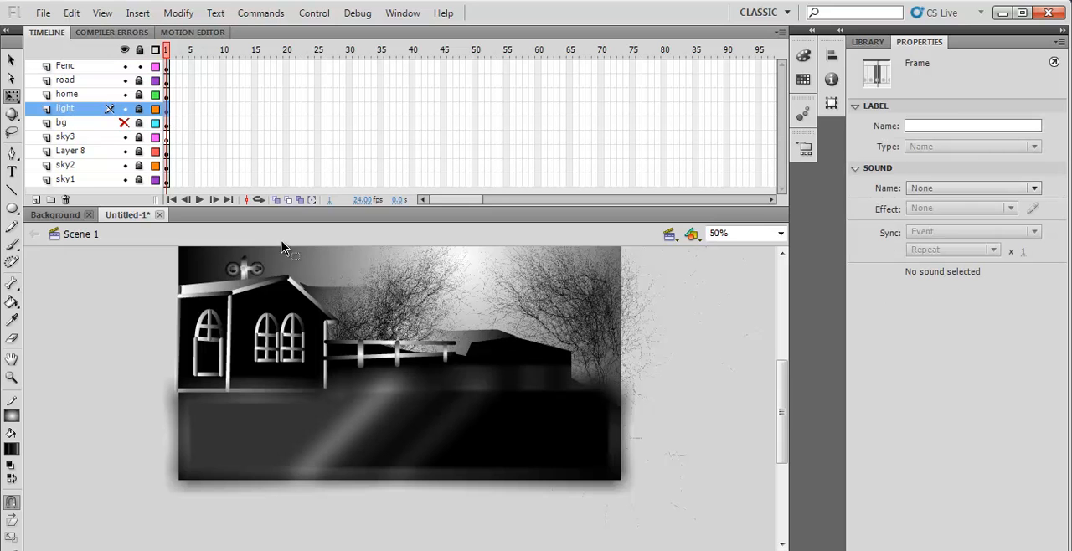
{"action": "left_click", "coordinate": [166, 66]}
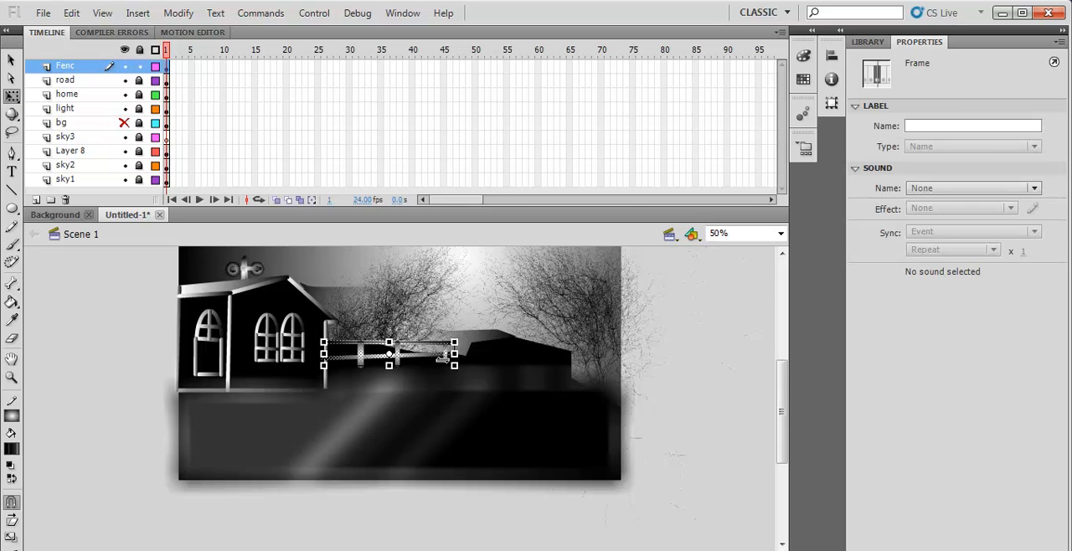
{"action": "left_click", "coordinate": [13, 59]}
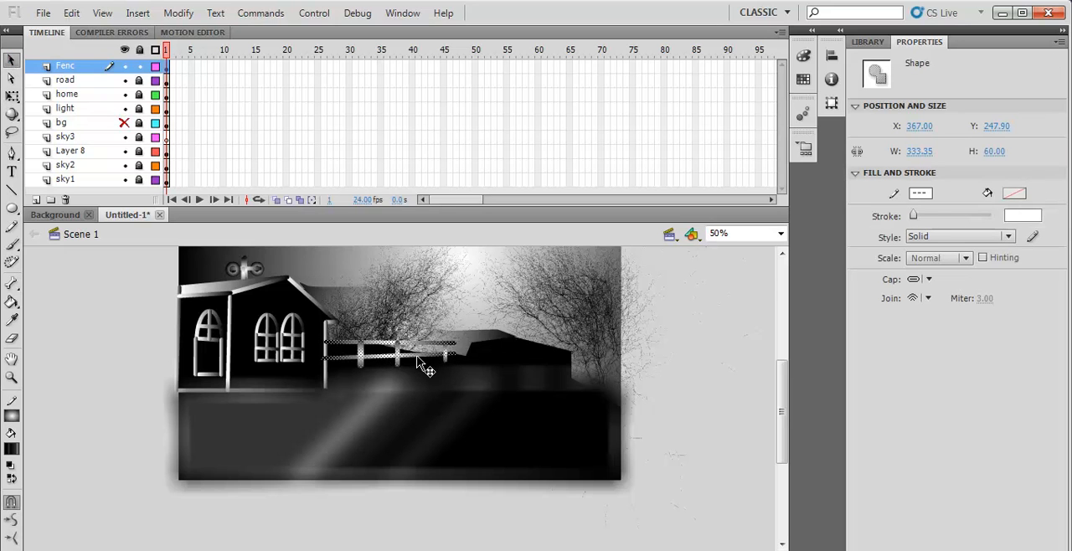
{"action": "left_click_drag", "start_coordinate": [418, 359], "coordinate": [559, 360]}
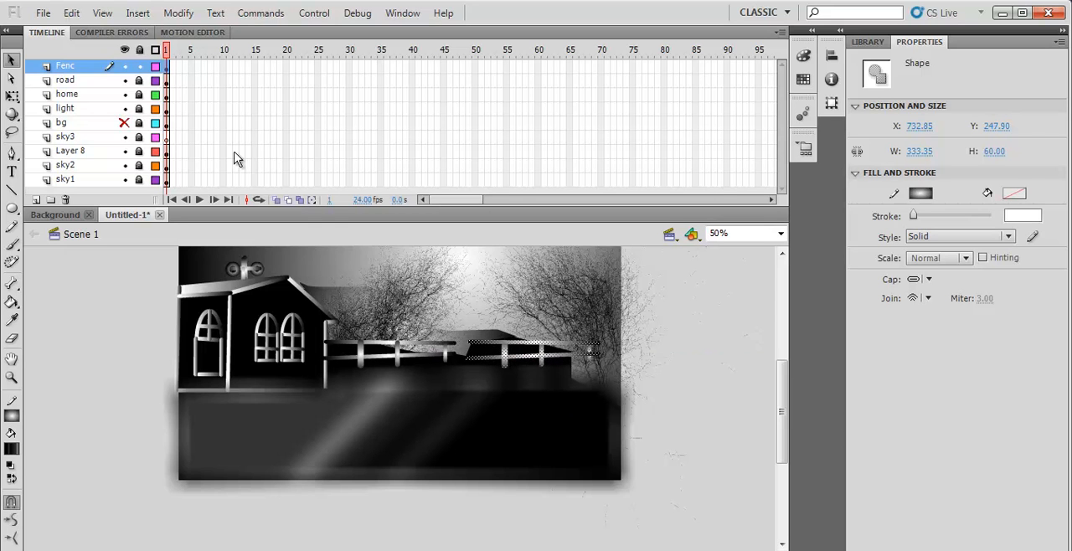
- Flip the copied fence section horizontally and deselect it
{"action": "left_click", "coordinate": [178, 12]}
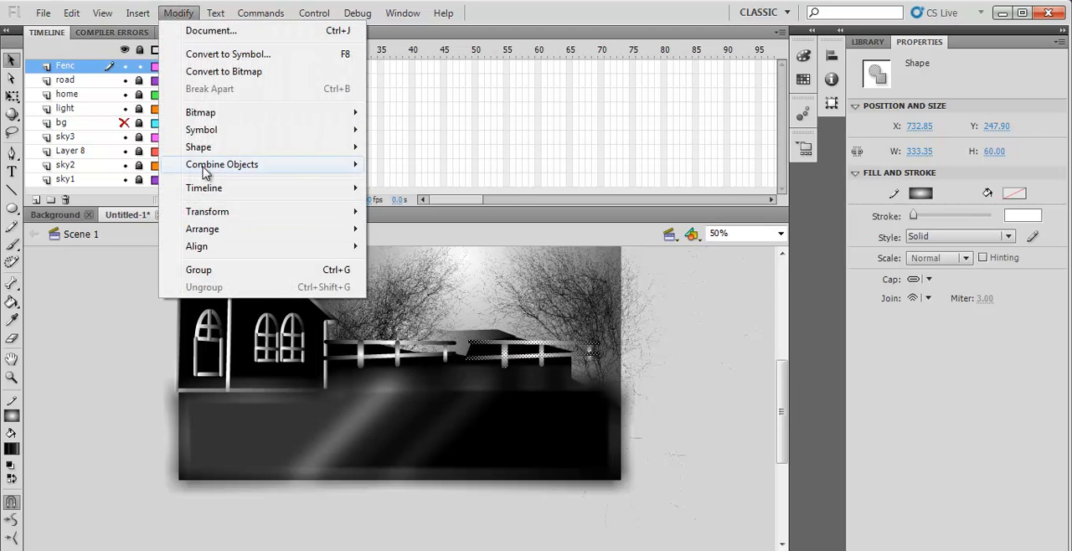
{"action": "mouse_move", "coordinate": [219, 216]}
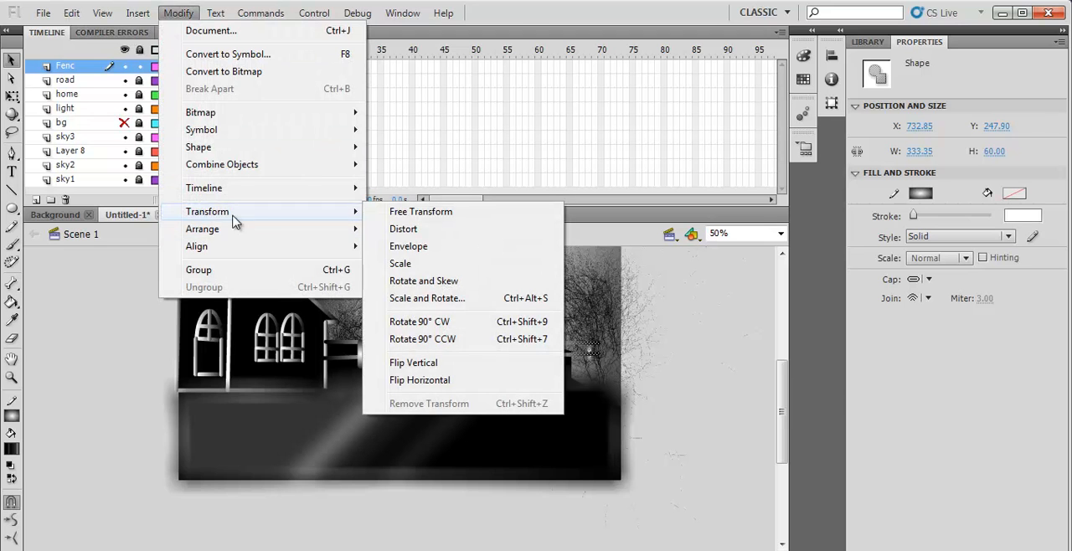
{"action": "left_click", "coordinate": [452, 381]}
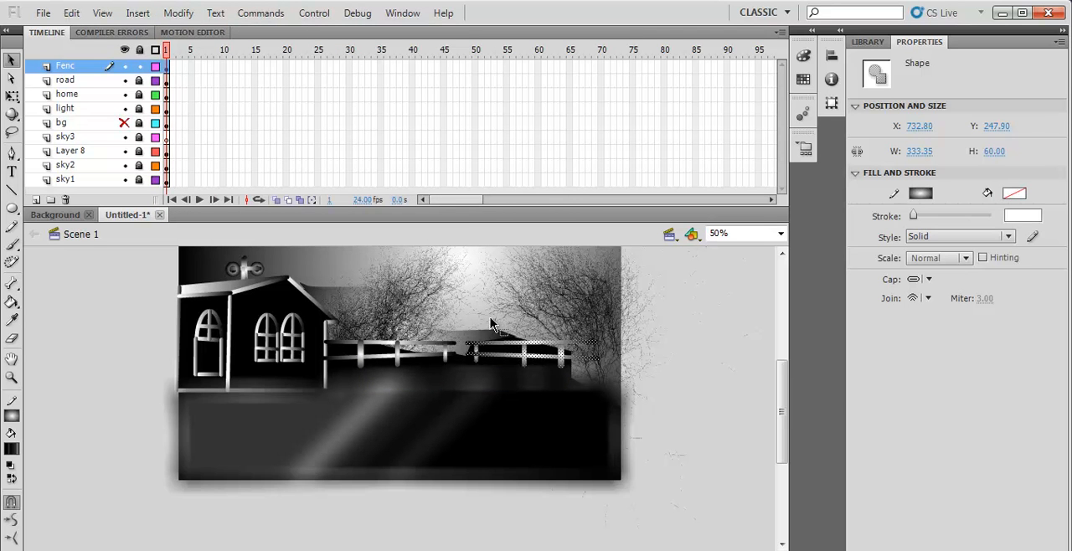
{"action": "left_click", "coordinate": [12, 97]}
{"action": "left_click", "coordinate": [564, 395]}
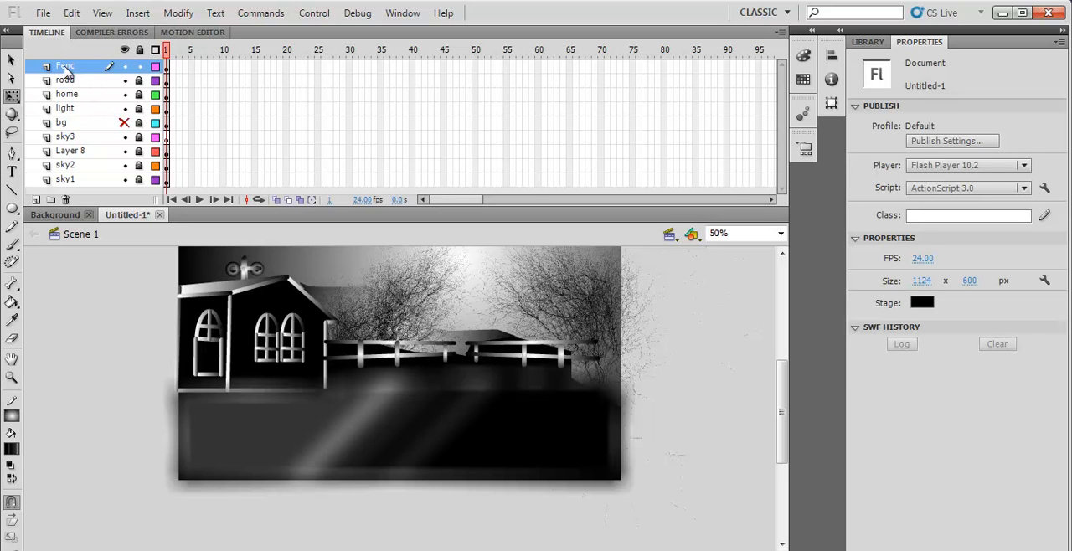
- Lock the Fenc layer and add a new layer named trees2 above it
{"action": "left_click", "coordinate": [139, 68]}
{"action": "key", "text": "ctrl+l"}
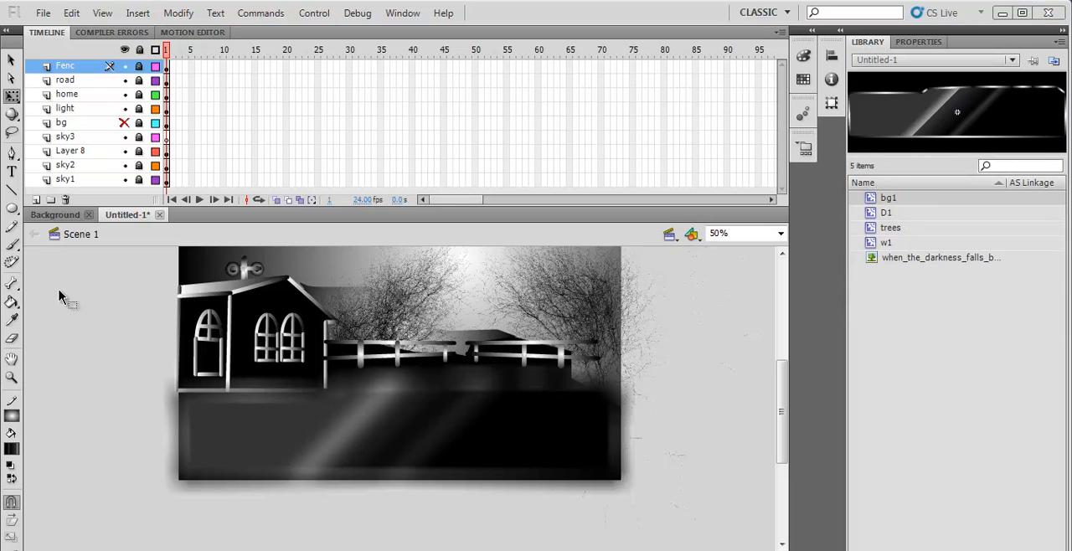
{"action": "left_click", "coordinate": [37, 199]}
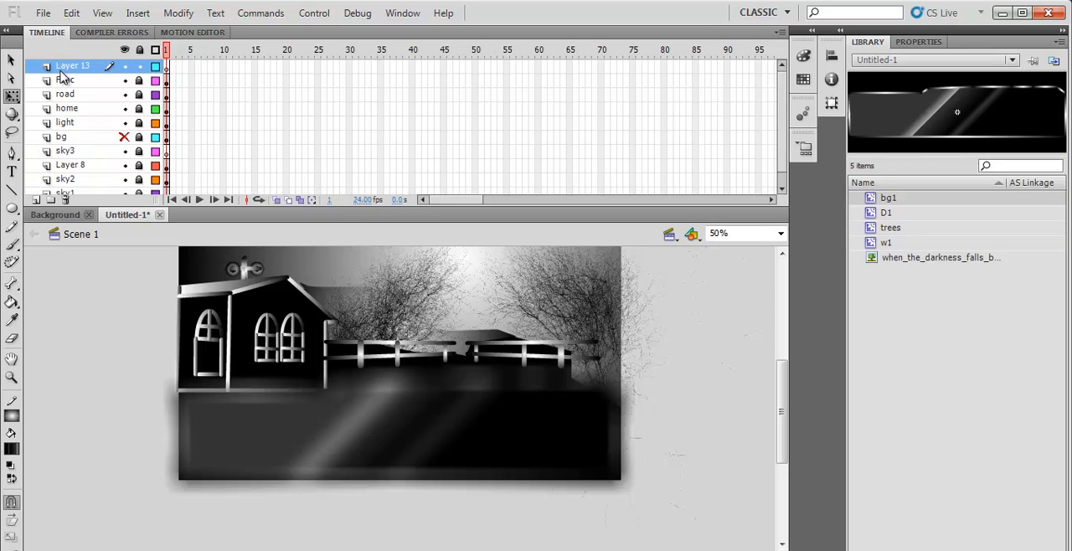
{"action": "double_click", "coordinate": [67, 69]}
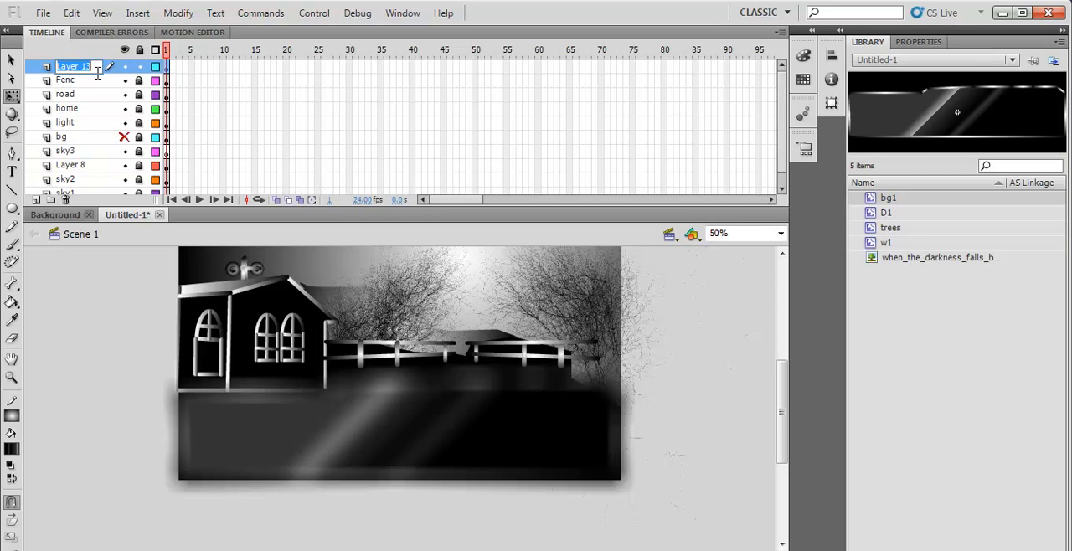
{"action": "type", "text": "tr"}
{"action": "left_click", "coordinate": [182, 141]}
{"action": "key", "text": "k"}
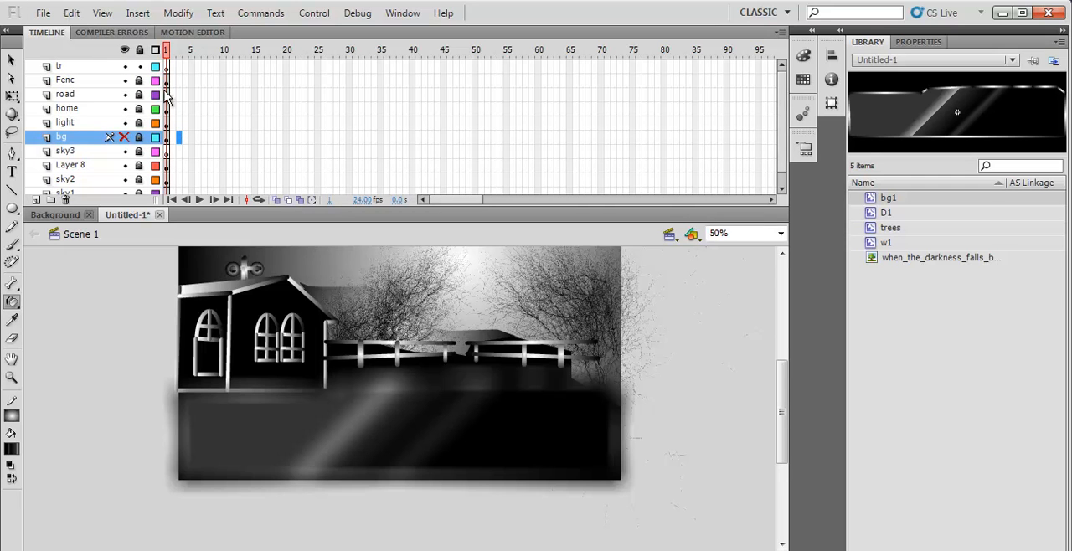
{"action": "double_click", "coordinate": [62, 69]}
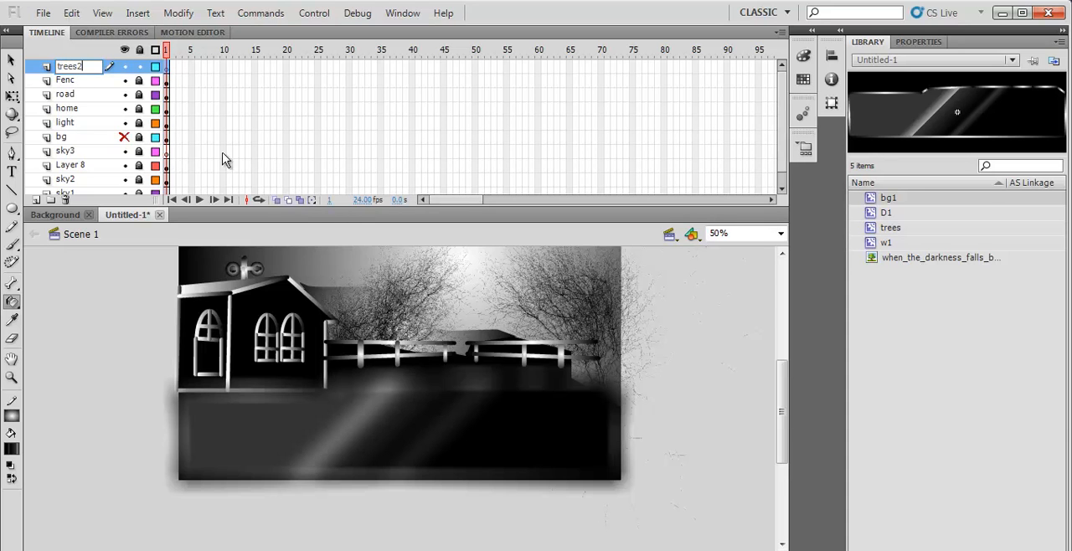
- Place an instance of the trees library symbol on the trees2 layer, beside the stage
{"action": "left_click", "coordinate": [873, 232]}
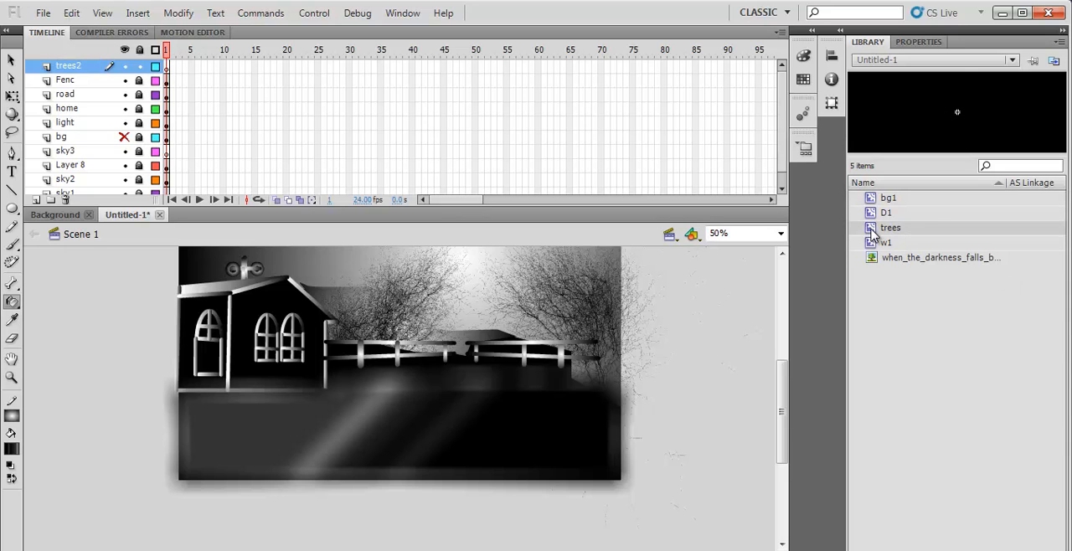
{"action": "left_click", "coordinate": [876, 244]}
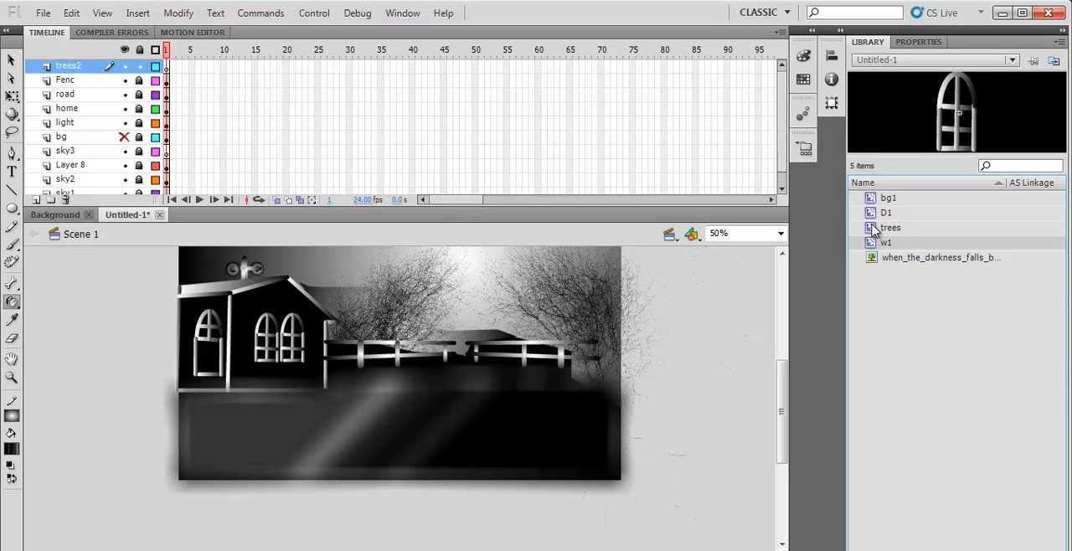
{"action": "left_click", "coordinate": [871, 215]}
{"action": "left_click", "coordinate": [876, 243]}
{"action": "left_click", "coordinate": [871, 229]}
{"action": "left_click_drag", "start_coordinate": [873, 234], "coordinate": [722, 362]}
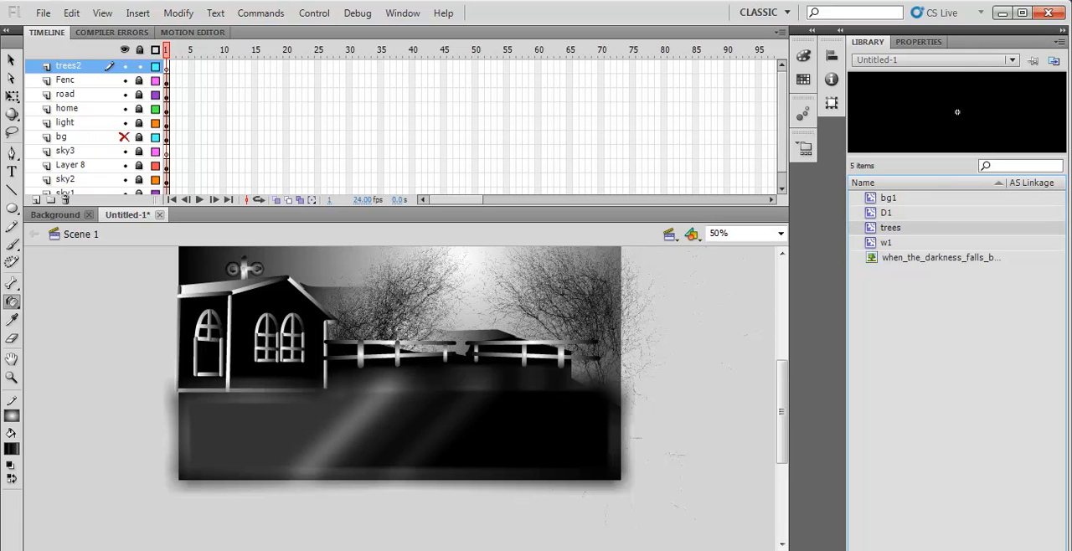
- Shrink the tree with Free Transform and overlap several small copies into a dense bush outside the stage
{"action": "left_click", "coordinate": [13, 96]}
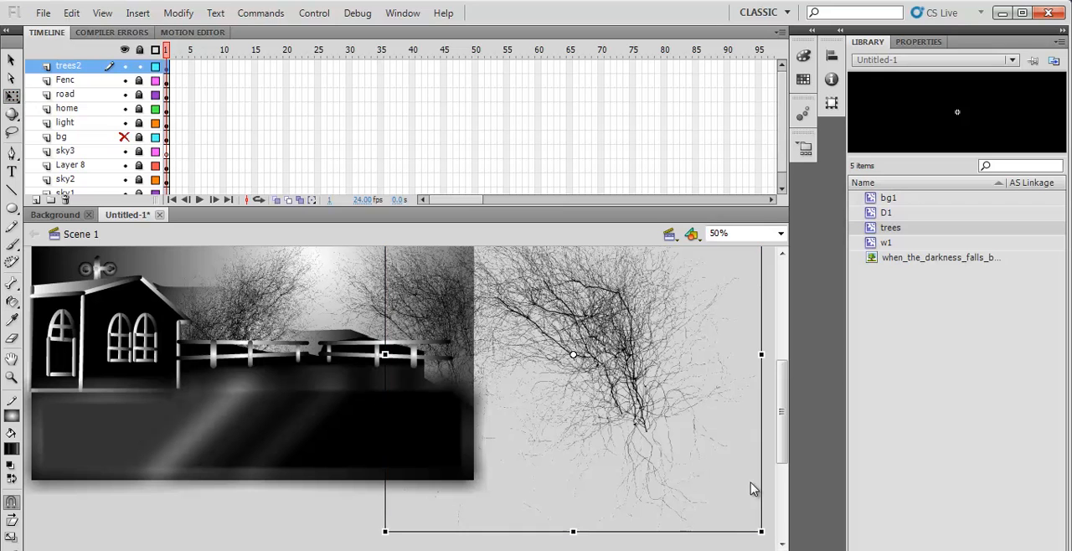
{"action": "left_click_drag", "start_coordinate": [621, 380], "coordinate": [618, 403]}
{"action": "left_click", "coordinate": [12, 60]}
{"action": "mouse_move", "coordinate": [580, 342]}
{"action": "left_mouse_down"}
{"action": "mouse_move", "coordinate": [658, 376]}
{"action": "mouse_move", "coordinate": [575, 354]}
{"action": "left_mouse_up"}
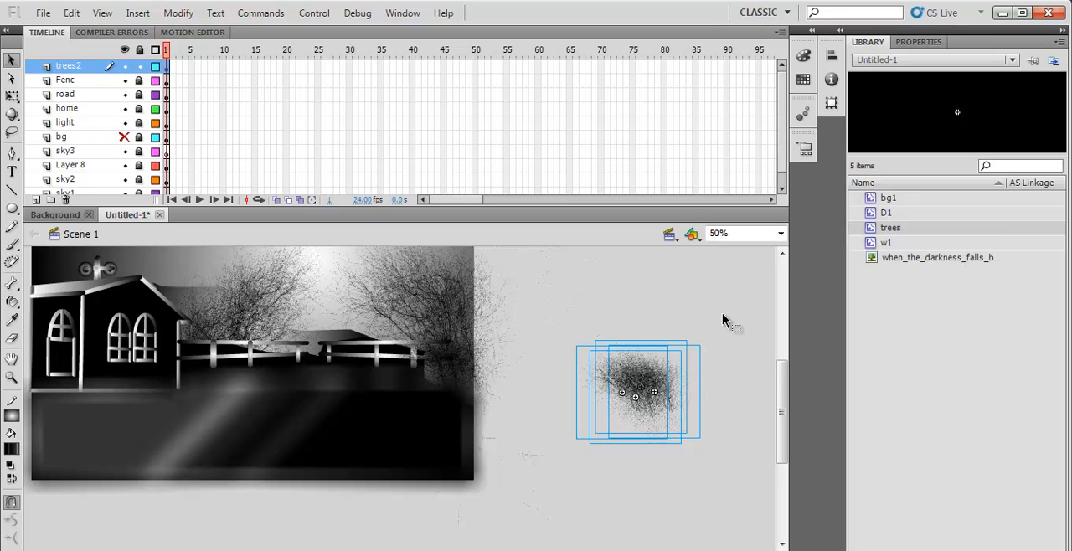
- Paste the bush onto the stage and position it over the fence's right end, beneath the right-hand tree
{"action": "key", "text": "ctrl+v"}
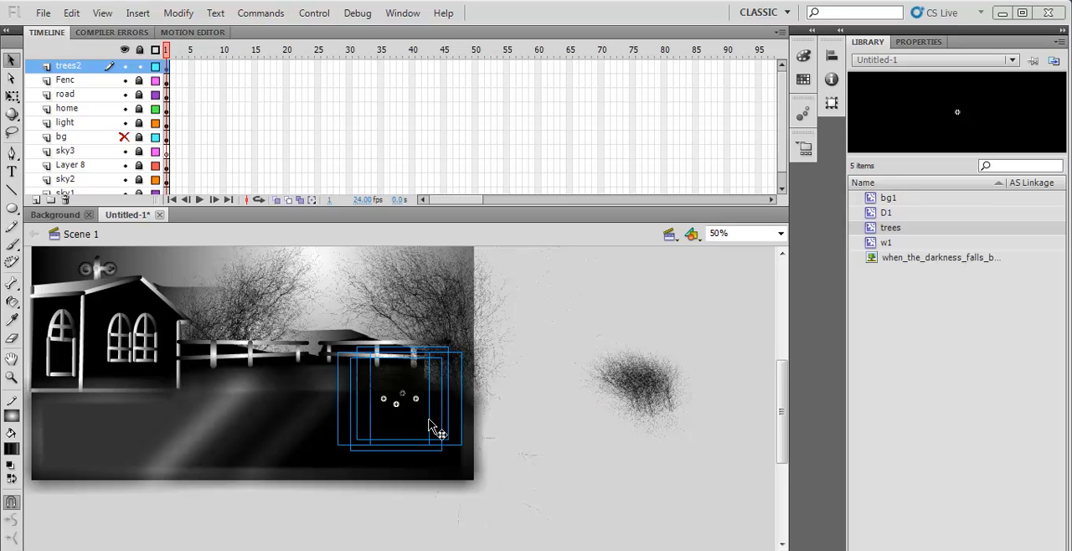
{"action": "left_click_drag", "start_coordinate": [434, 413], "coordinate": [459, 403]}
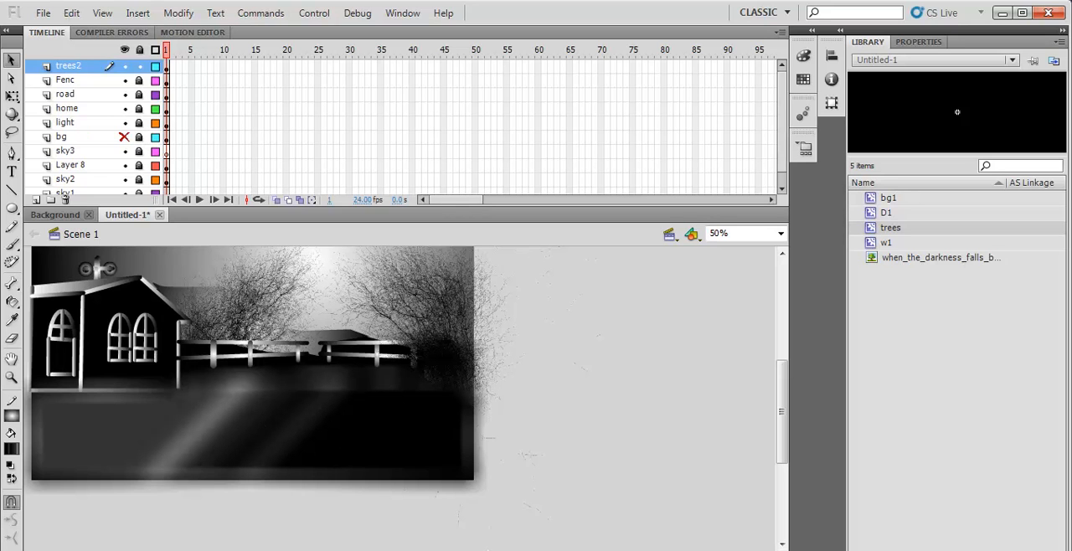
{"action": "scroll", "coordinate": [400, 398], "scroll_direction": "left", "scroll_amount": 1}
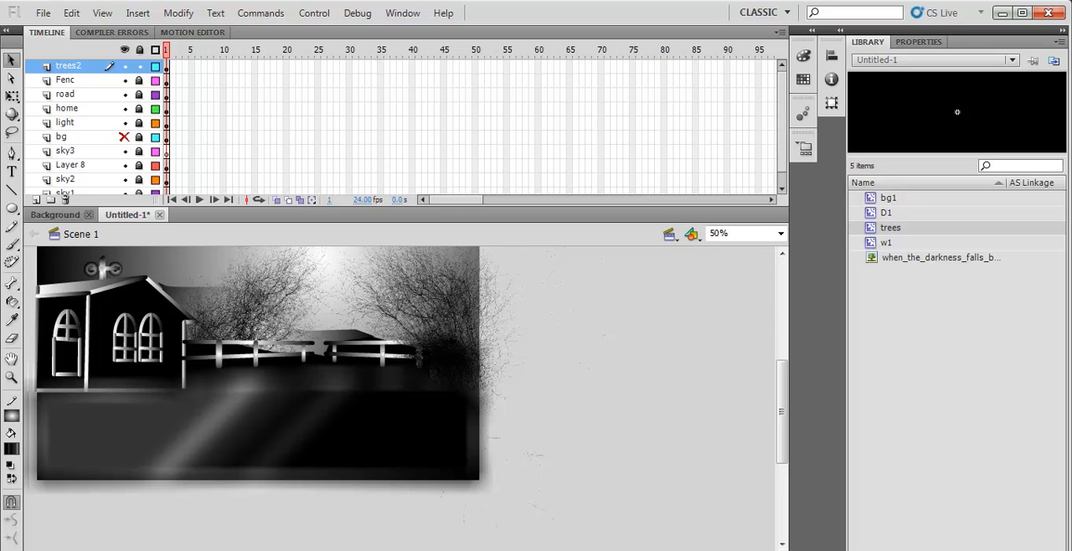
{"action": "key", "text": "ctrl+v"}
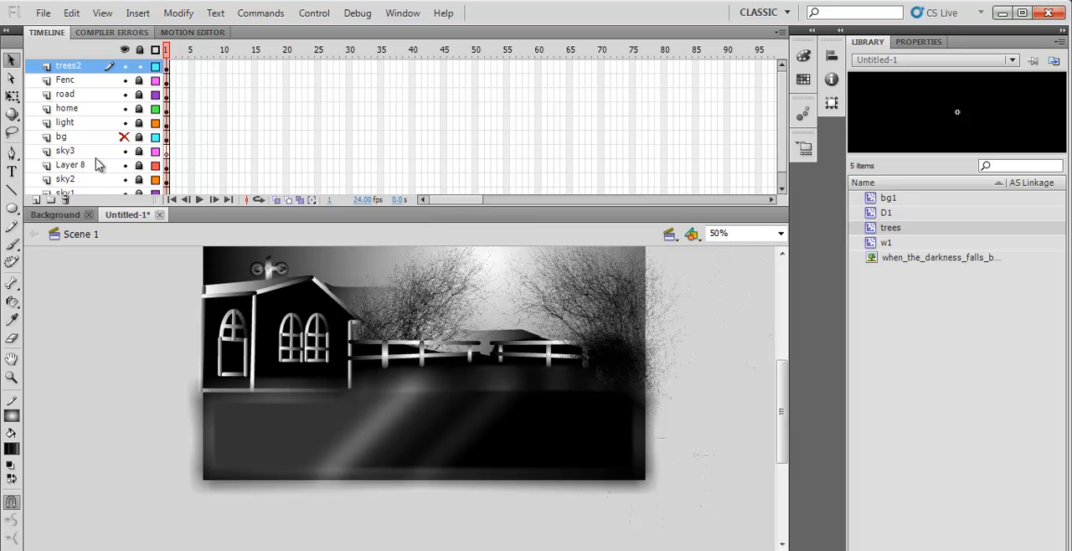
- Lock the trees2 layer and add a new layer named moon above it
{"action": "left_click", "coordinate": [140, 67]}
{"action": "left_click", "coordinate": [36, 199]}
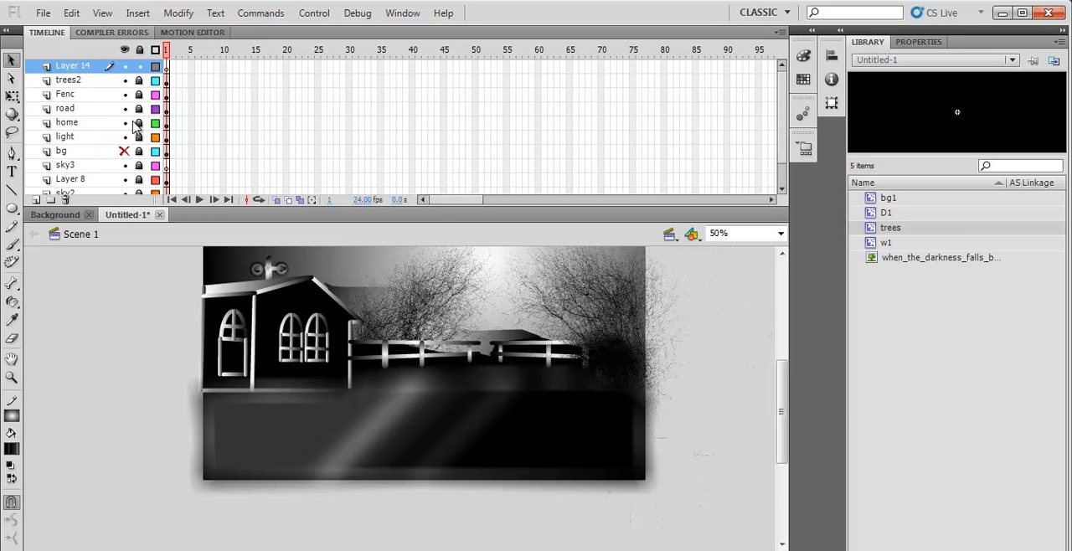
{"action": "double_click", "coordinate": [81, 67]}
{"action": "type", "text": "moon"}
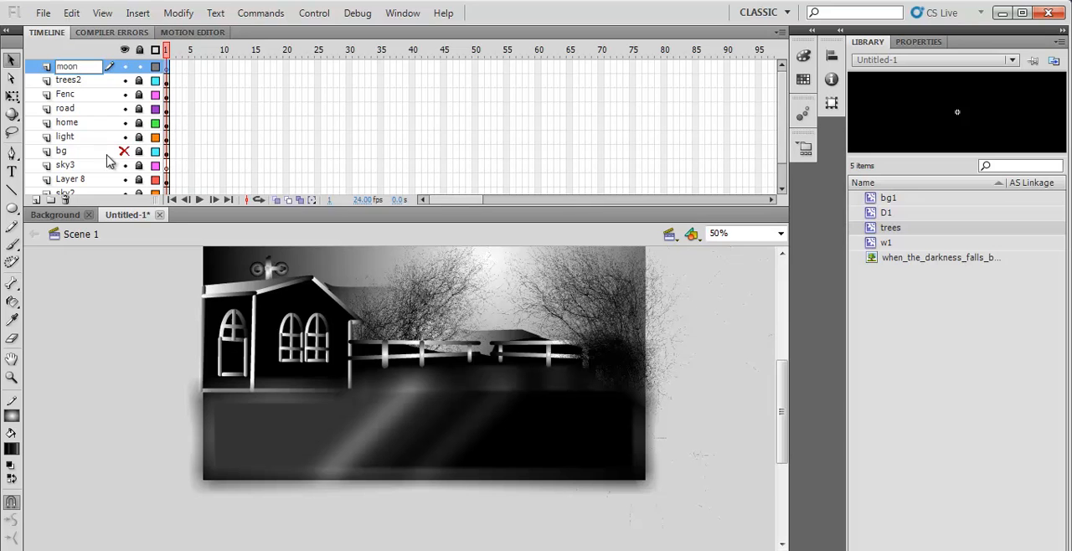
- Draw a small circle with a yellow #FFFF00 fill and no stroke on the moon layer, left of the stage
{"action": "left_click", "coordinate": [10, 450]}
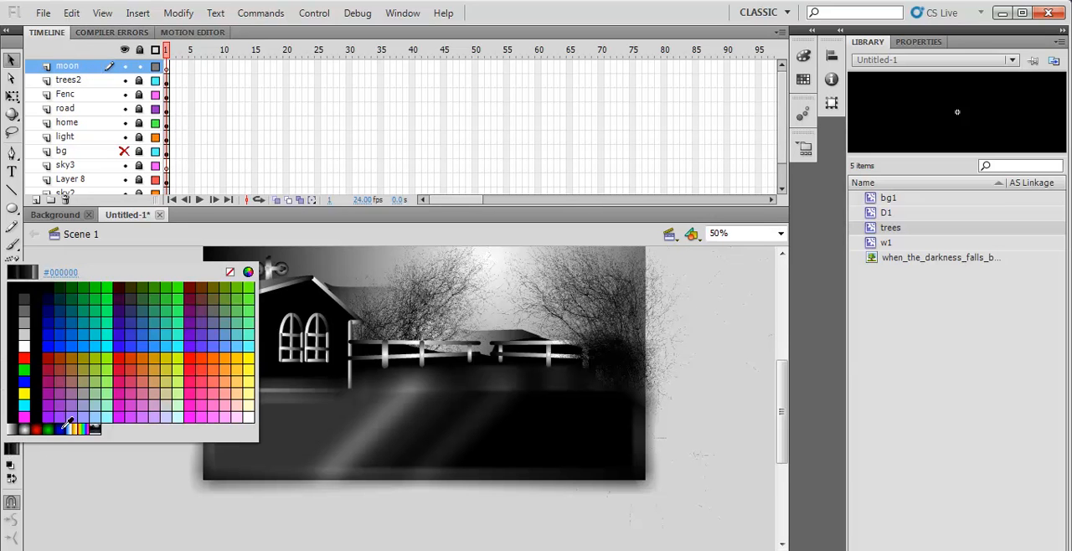
{"action": "left_click", "coordinate": [254, 356]}
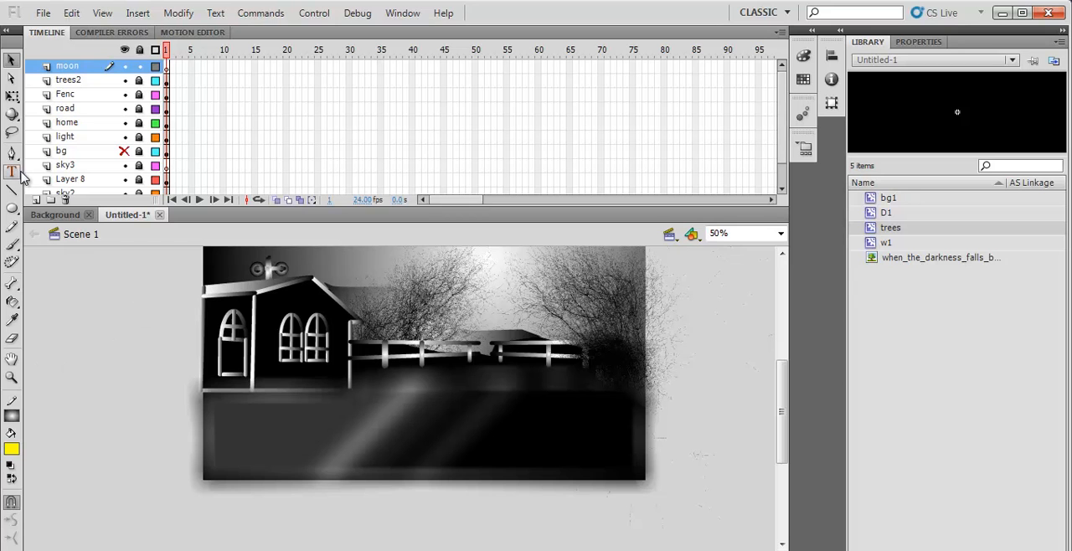
{"action": "left_click", "coordinate": [15, 416]}
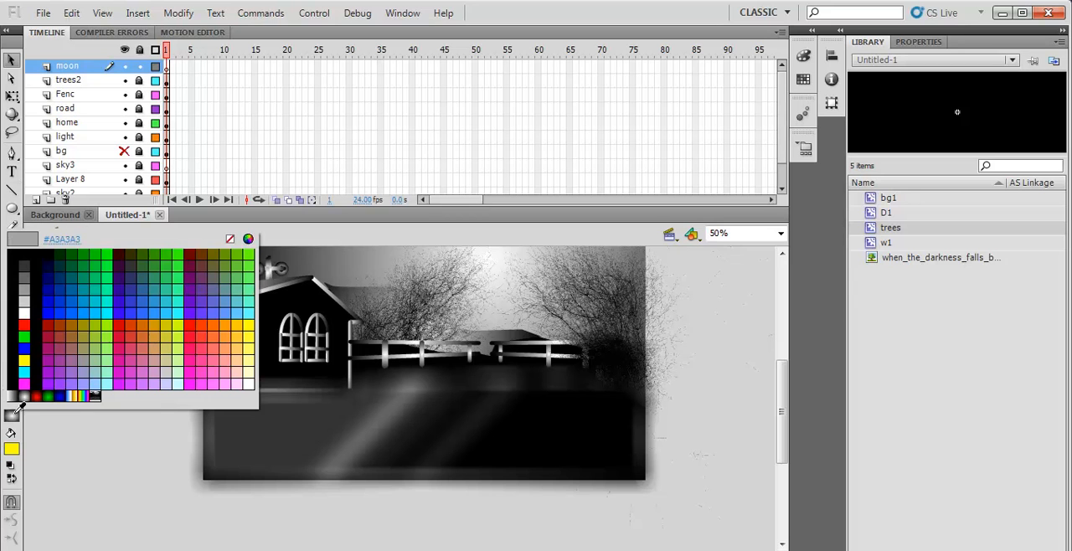
{"action": "left_click", "coordinate": [230, 240]}
{"action": "left_click", "coordinate": [11, 210]}
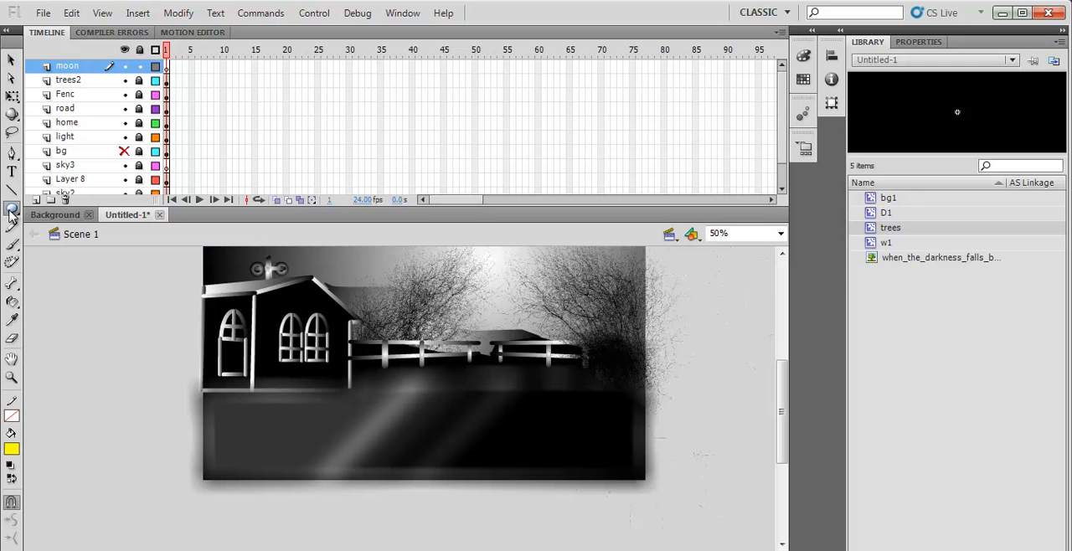
{"action": "left_click_drag", "start_coordinate": [117, 300], "coordinate": [102, 304]}
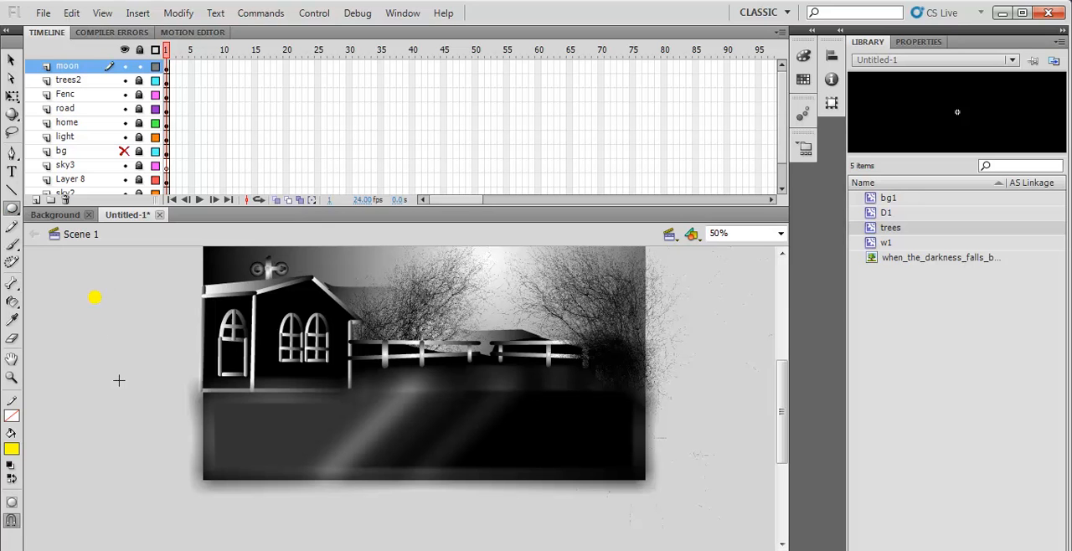
- Select the yellow circle and convert it to a movie clip symbol named moon
{"action": "left_click", "coordinate": [11, 60]}
{"action": "left_click_drag", "start_coordinate": [73, 273], "coordinate": [122, 323]}
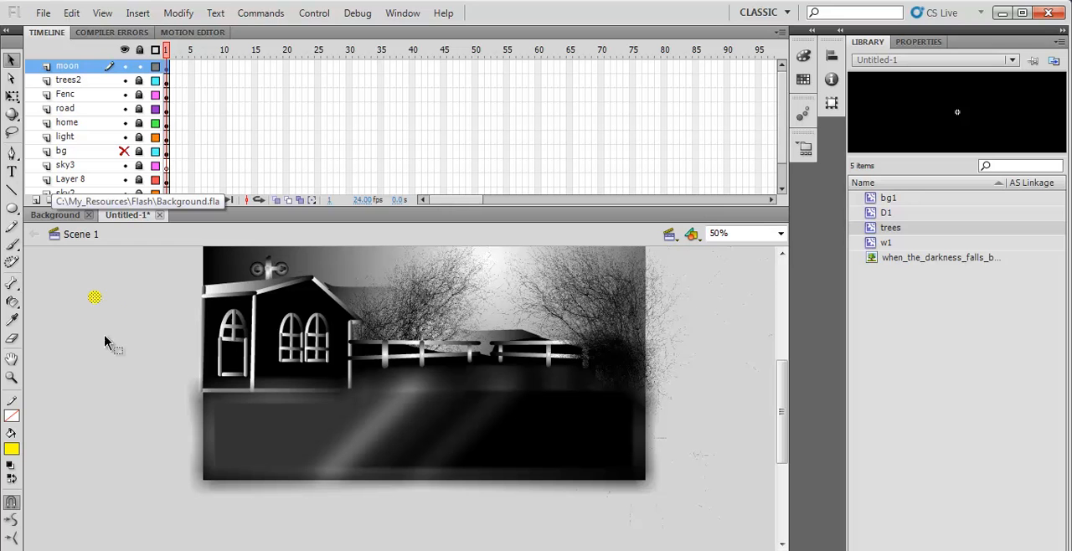
{"action": "left_click_drag", "start_coordinate": [131, 269], "coordinate": [132, 358]}
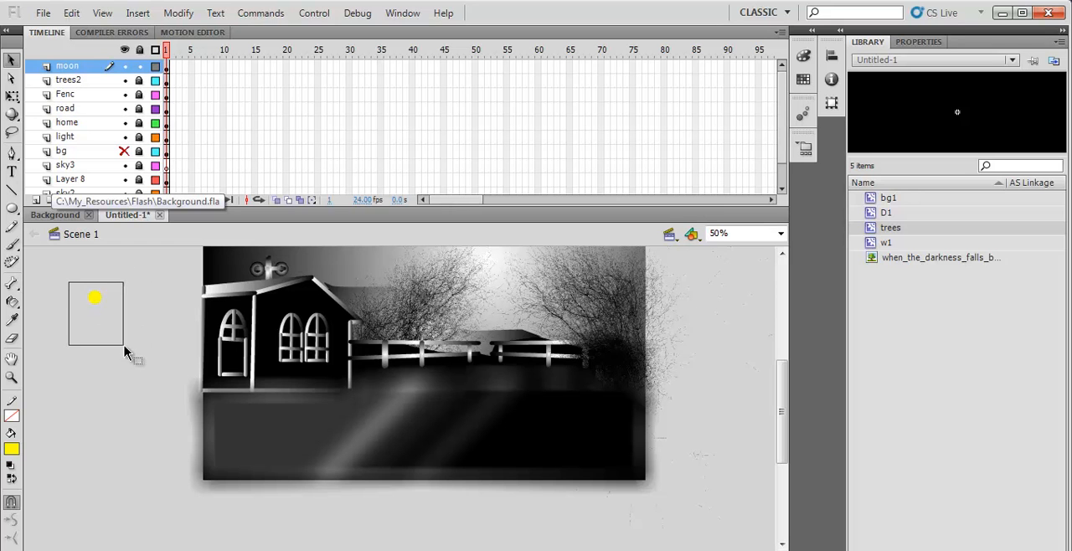
{"action": "right_click", "coordinate": [95, 300]}
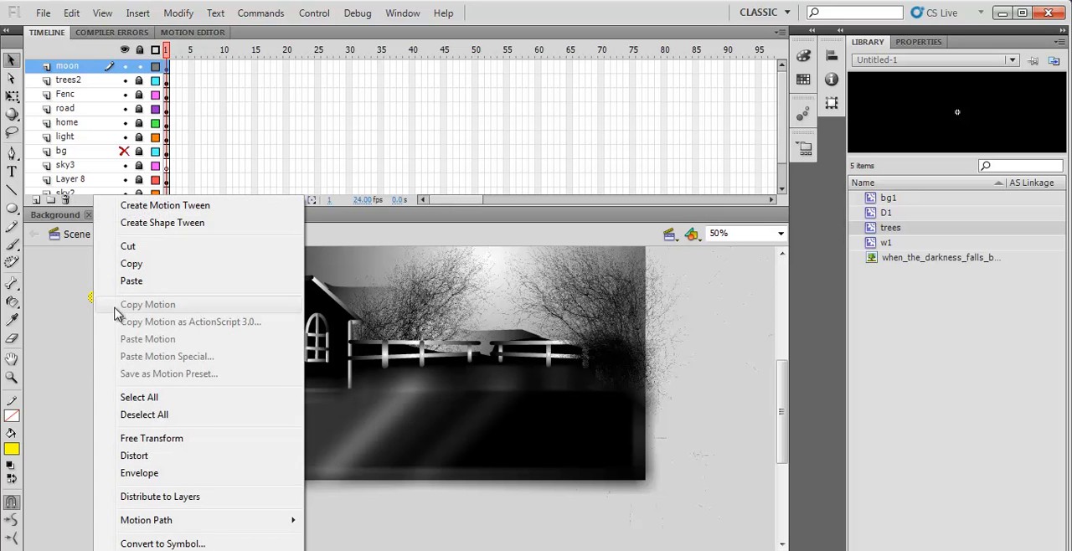
{"action": "left_click", "coordinate": [177, 543]}
{"action": "type", "text": "moon"}
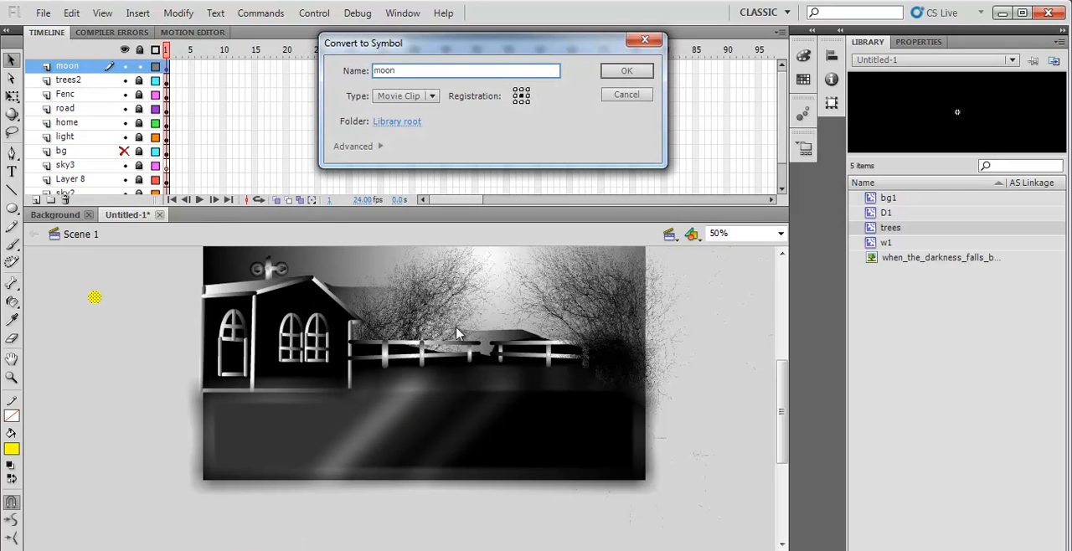
{"action": "left_click", "coordinate": [620, 73]}
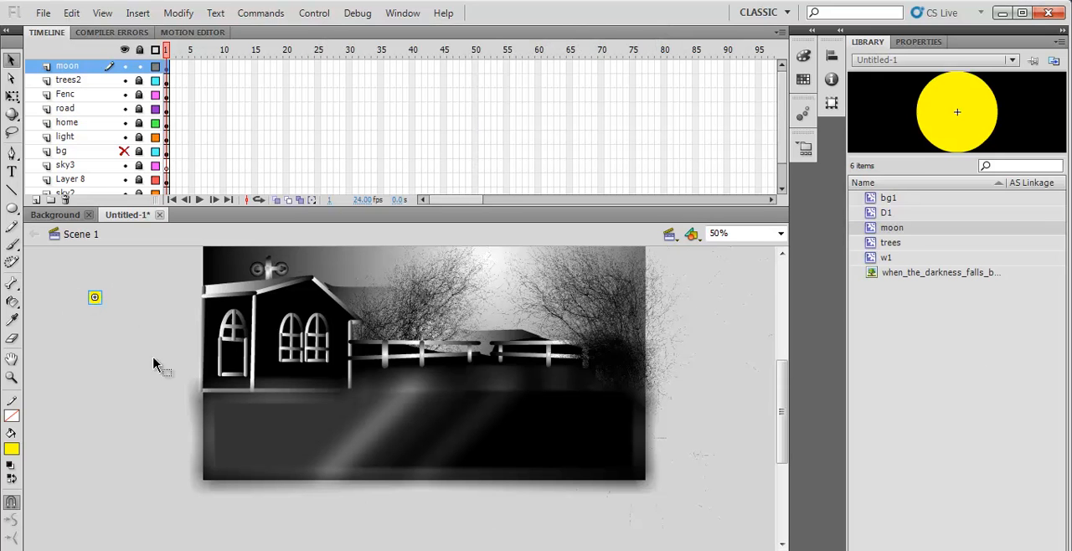
- Add a Blur filter to the moon instance with Blur X and Blur Y set to 39 px
{"action": "key", "text": "ctrl+F8"}
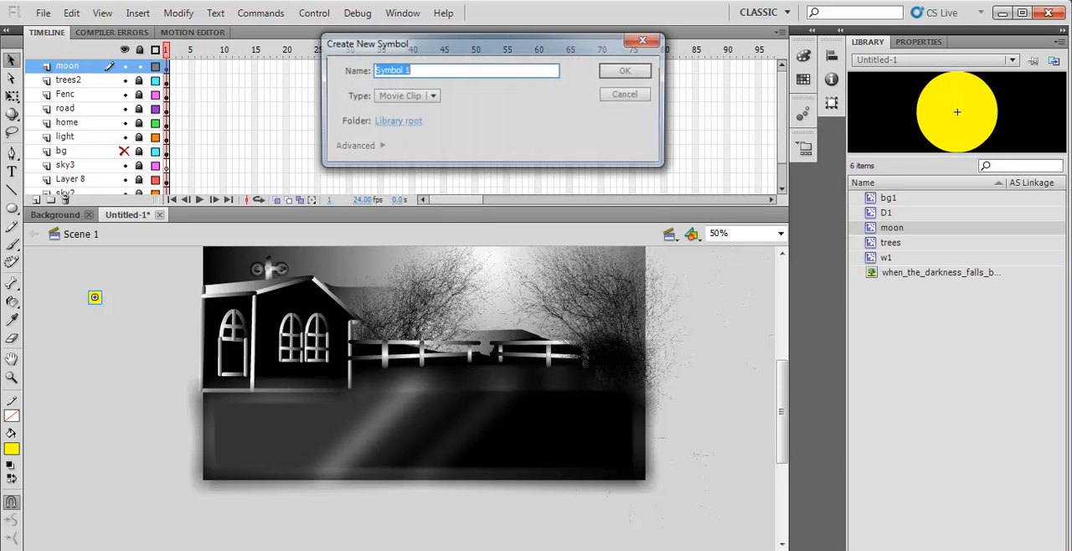
{"action": "left_click", "coordinate": [652, 40]}
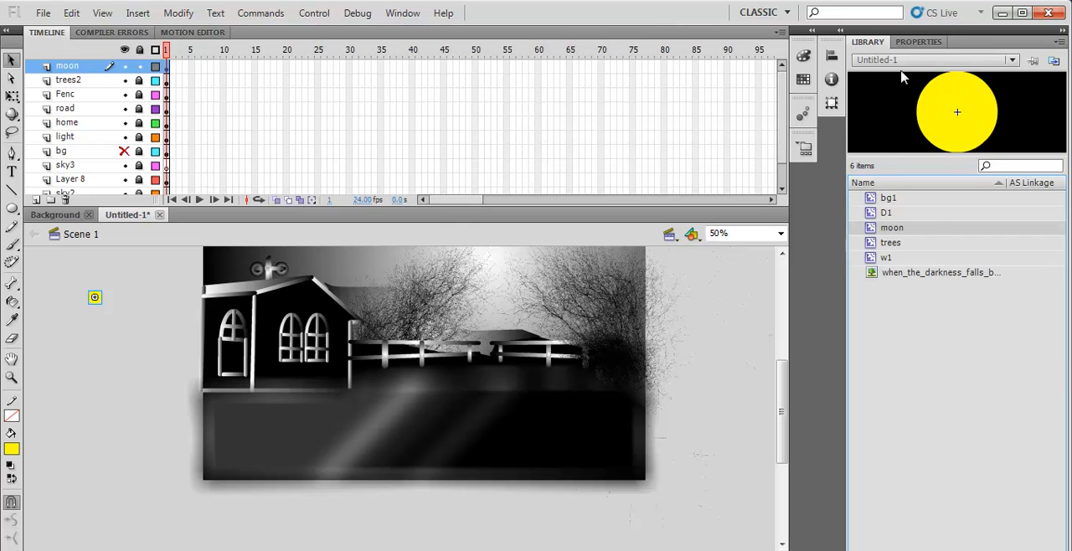
{"action": "left_click", "coordinate": [919, 41]}
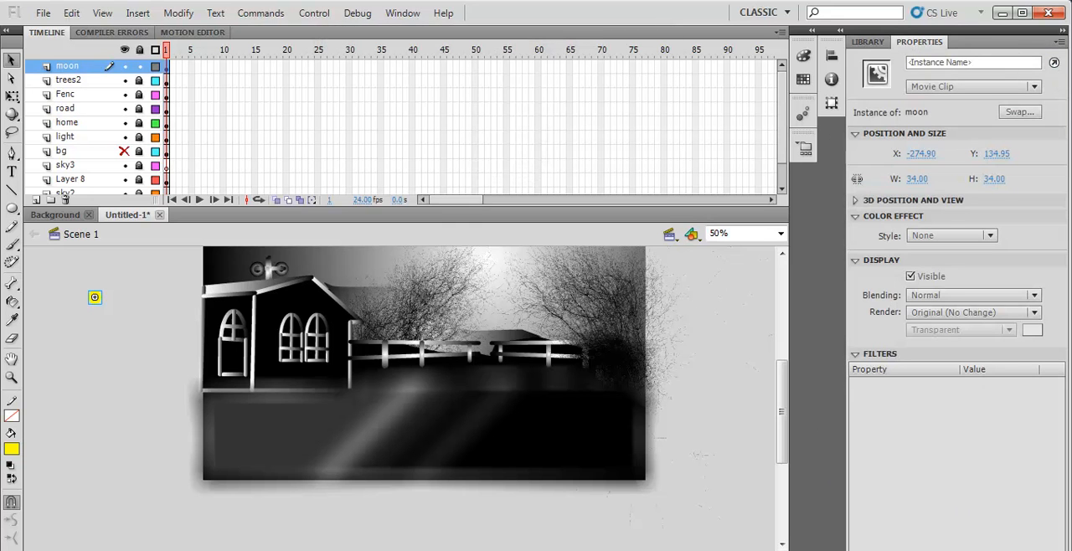
{"action": "left_click", "coordinate": [856, 546]}
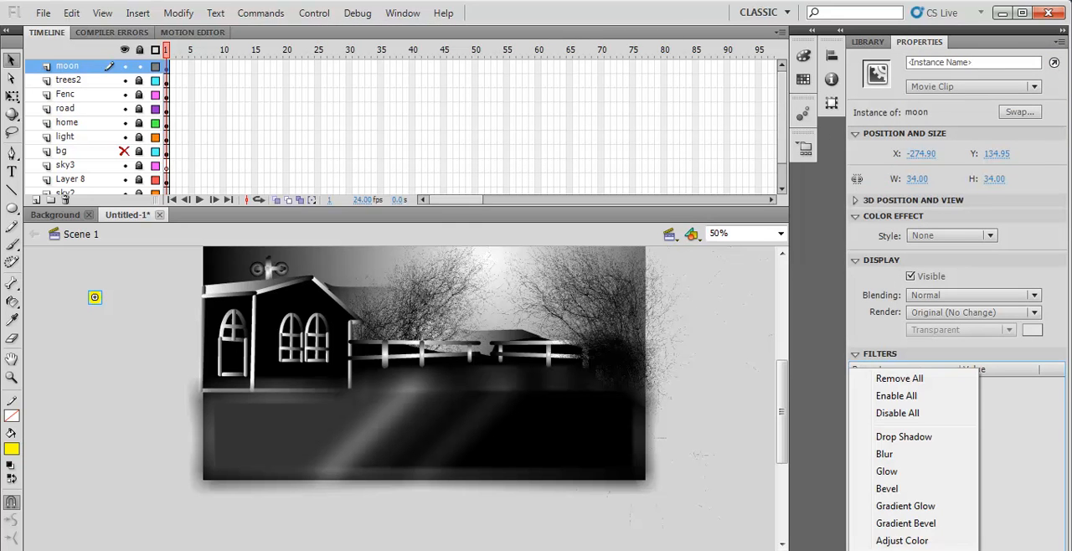
{"action": "left_click", "coordinate": [897, 450]}
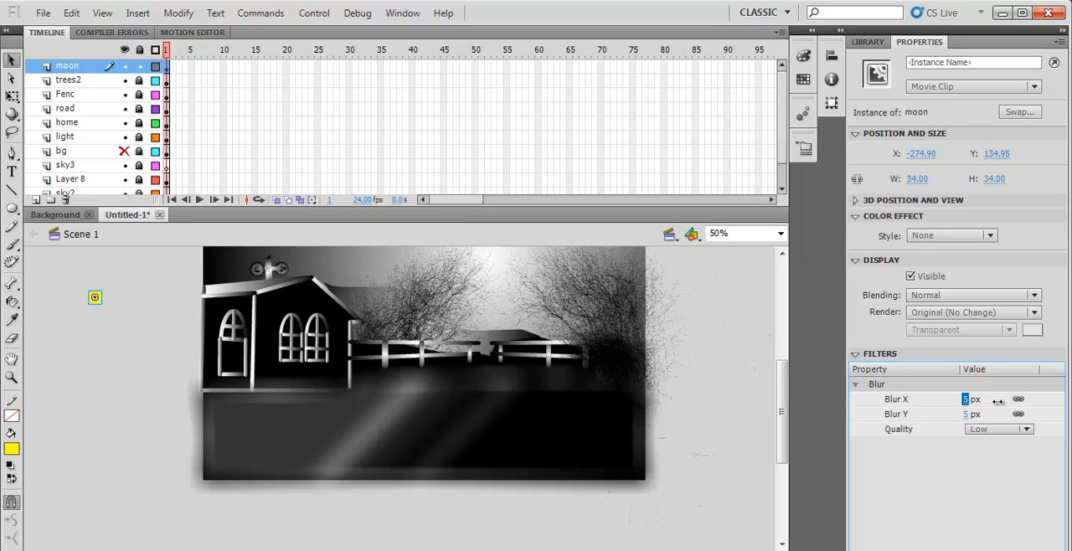
{"action": "type", "text": "39"}
{"action": "key", "text": "Return"}
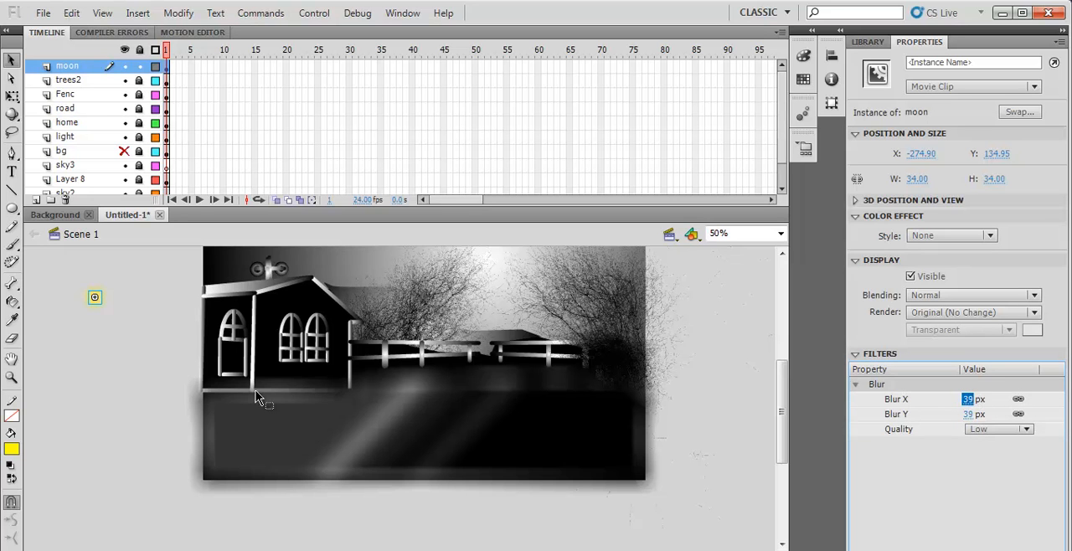
- Move the blurred moon onto the stage, into the dark sky above the left end of the house roof
{"action": "left_click", "coordinate": [170, 394]}
{"action": "left_click", "coordinate": [96, 300]}
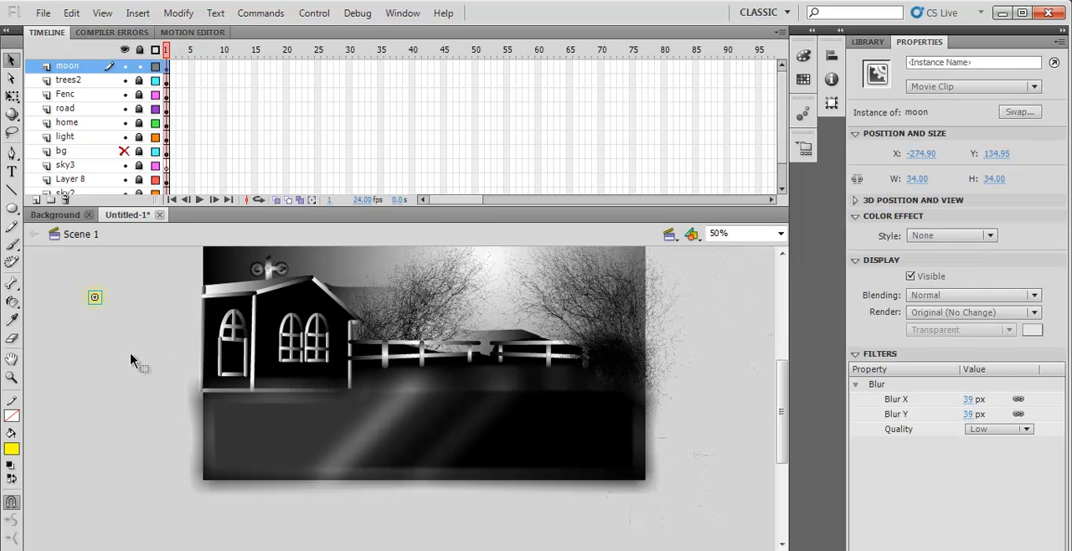
{"action": "left_click_drag", "start_coordinate": [97, 300], "coordinate": [223, 261]}
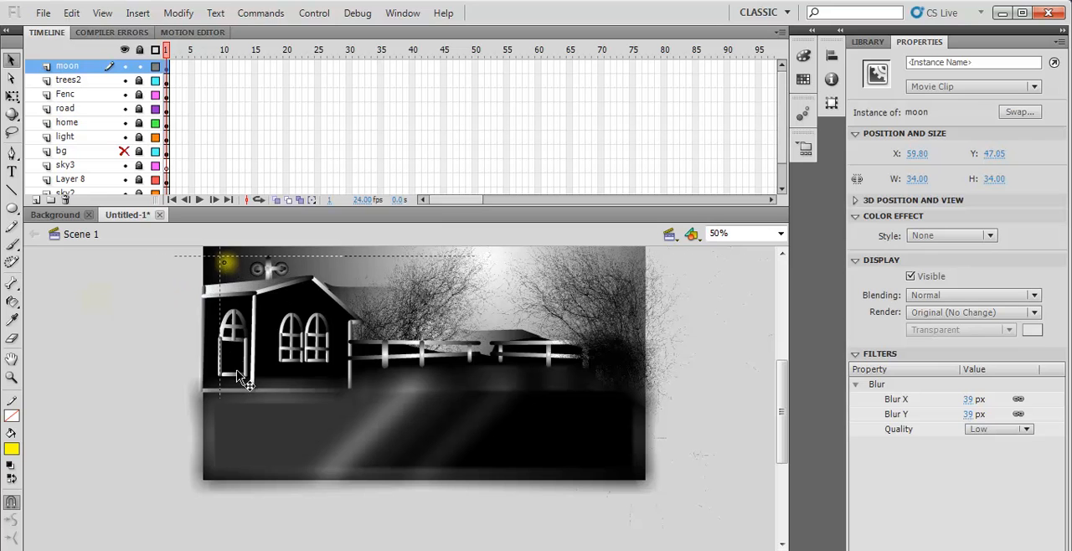
{"action": "left_click", "coordinate": [120, 368]}
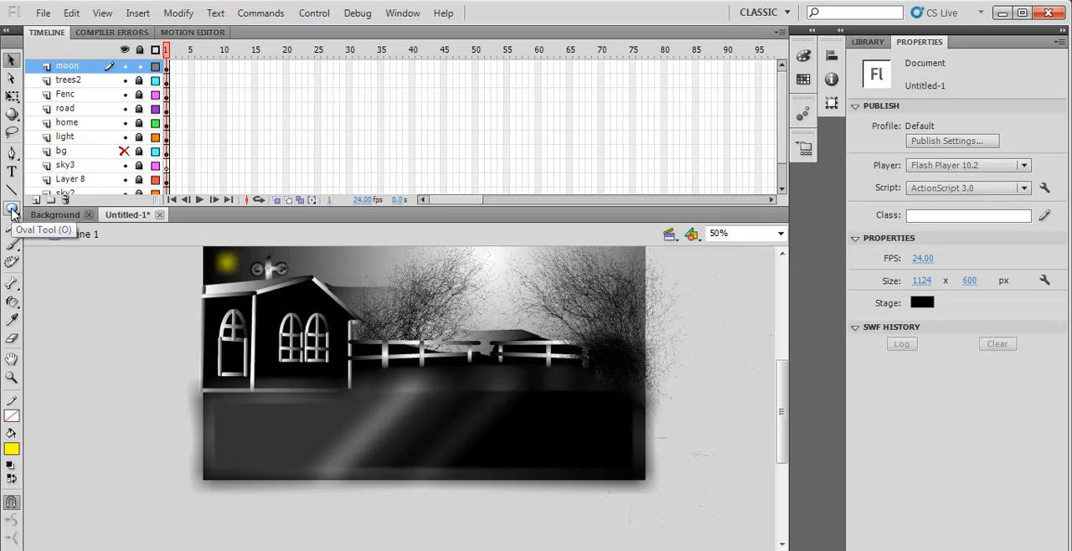
- Draw a small black circle without stroke, slightly larger than the moon, in the empty area left of the stage
{"action": "left_click", "coordinate": [11, 449]}
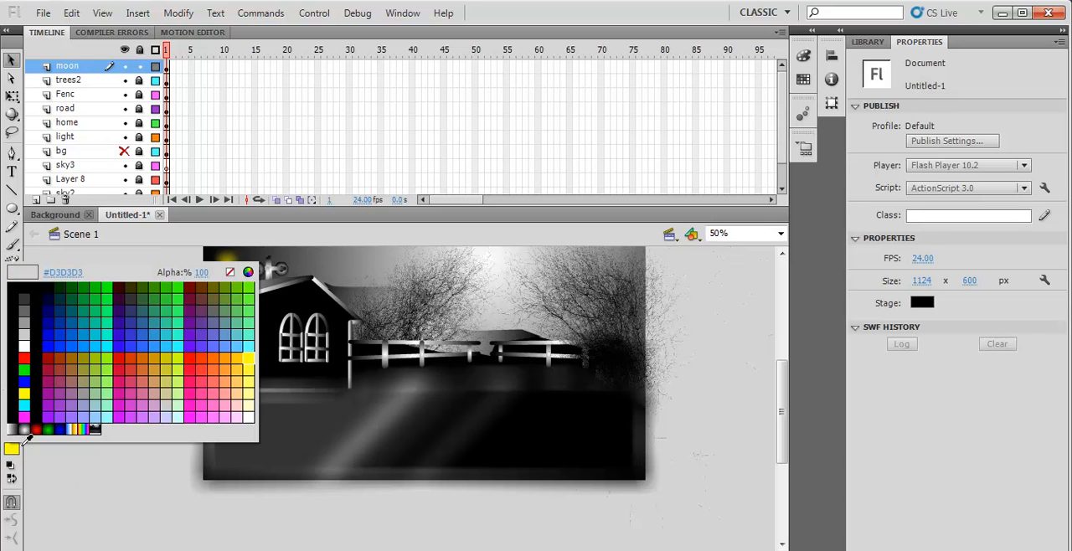
{"action": "left_click", "coordinate": [32, 287]}
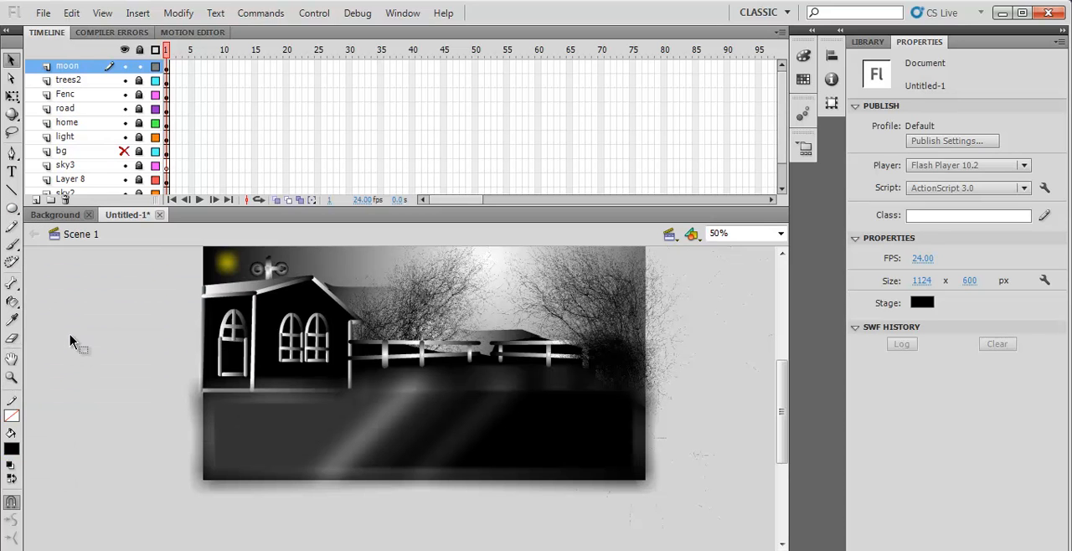
{"action": "left_click", "coordinate": [12, 207]}
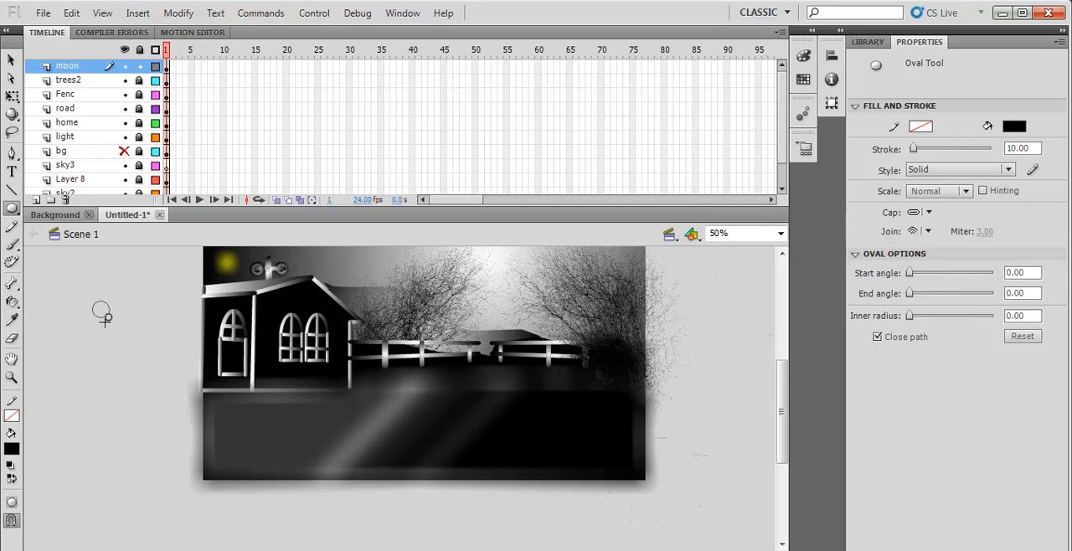
{"action": "left_click_drag", "start_coordinate": [106, 317], "coordinate": [92, 301]}
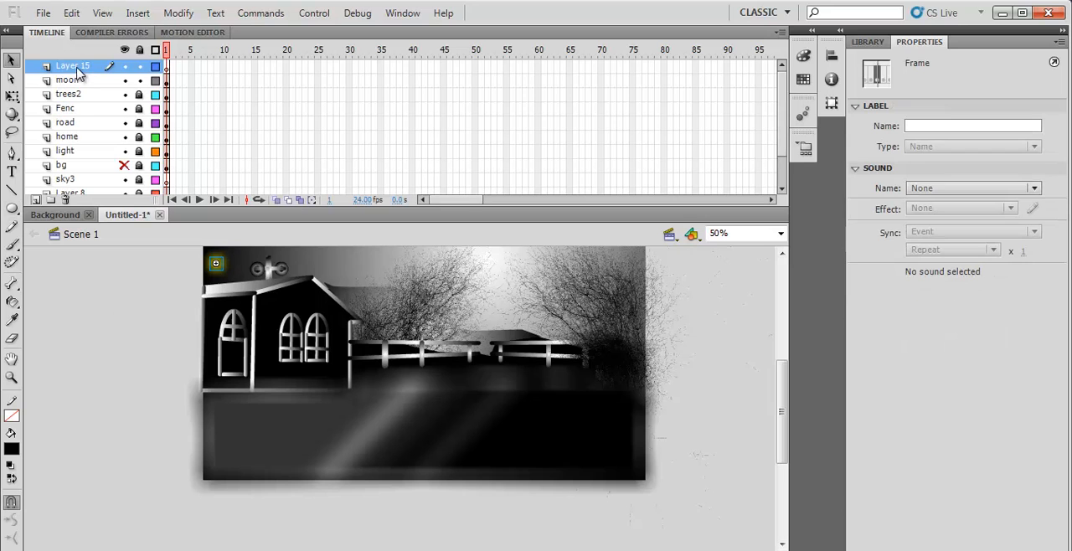
- Name the new layer above the moon layer T_Moon
{"action": "left_click", "coordinate": [77, 68]}
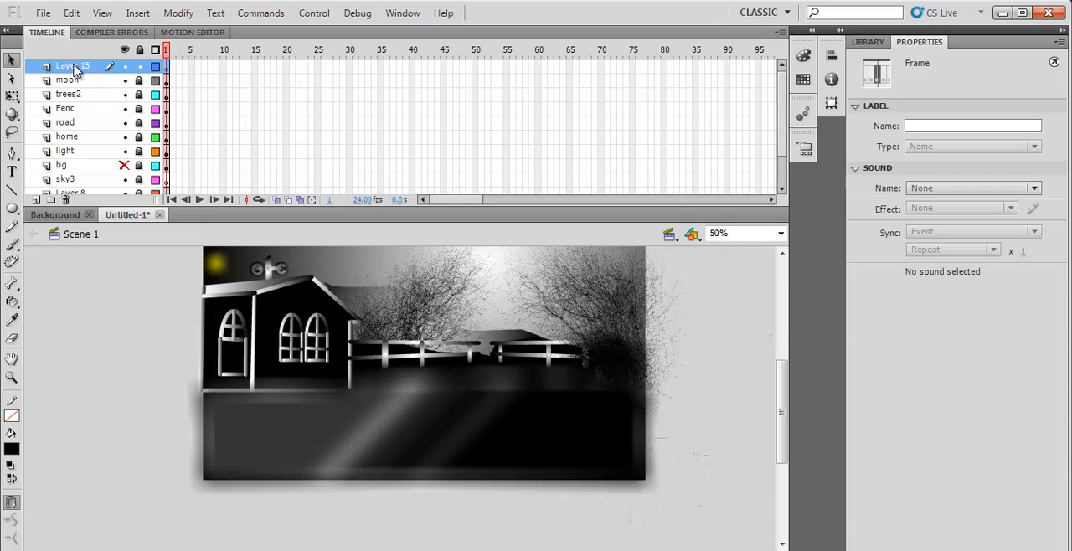
{"action": "double_click", "coordinate": [76, 67]}
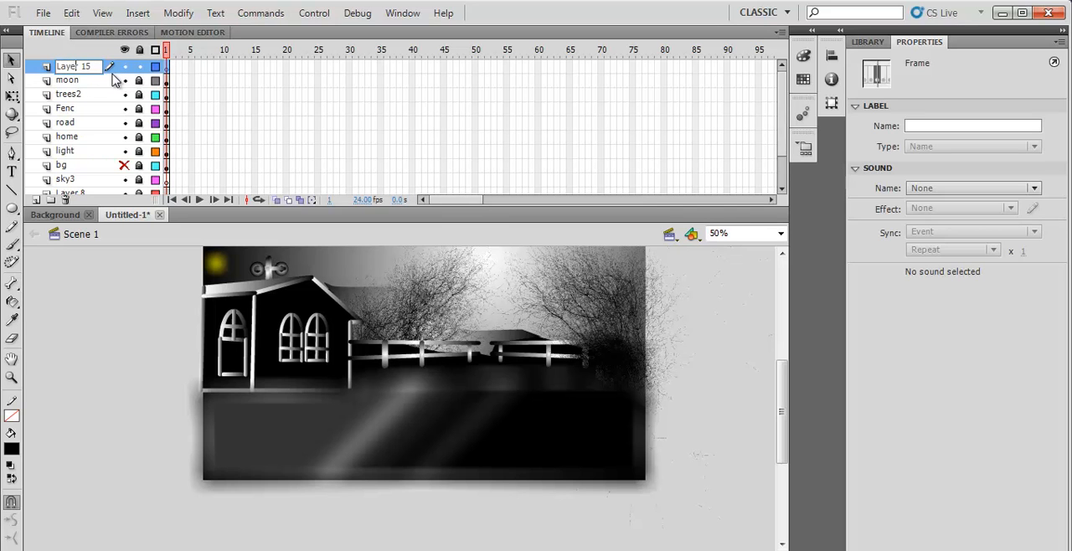
{"action": "left_click_drag", "start_coordinate": [100, 69], "coordinate": [48, 76]}
{"action": "type", "text": "T_Moon"}
{"action": "left_click", "coordinate": [121, 317]}
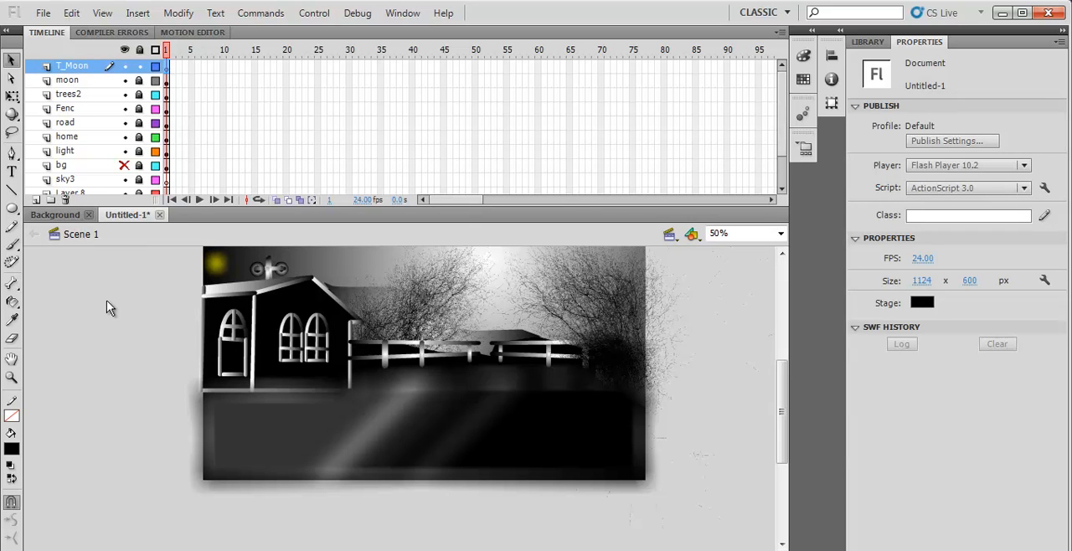
- Paste the black circle onto the T_Moon layer and select it
{"action": "key", "text": "ctrl+v"}
{"action": "left_click", "coordinate": [106, 278]}
{"action": "left_click_drag", "start_coordinate": [372, 376], "coordinate": [423, 422]}
- Convert the black circle to a movie clip symbol named Tmoon and place it over the moon's left side to form a crescent
{"action": "right_click", "coordinate": [403, 401]}
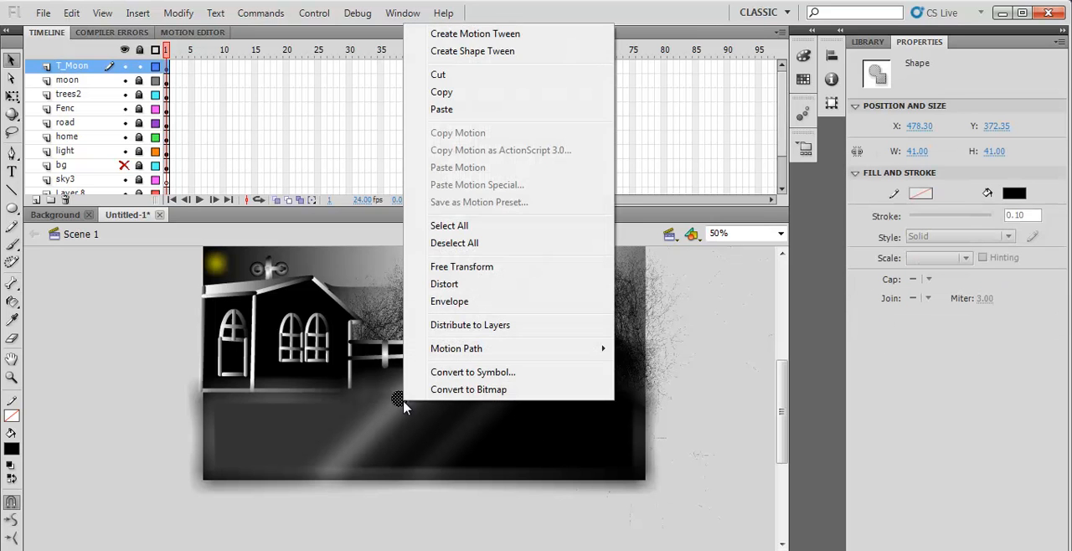
{"action": "left_click", "coordinate": [460, 377]}
{"action": "type", "text": "Tmoon"}
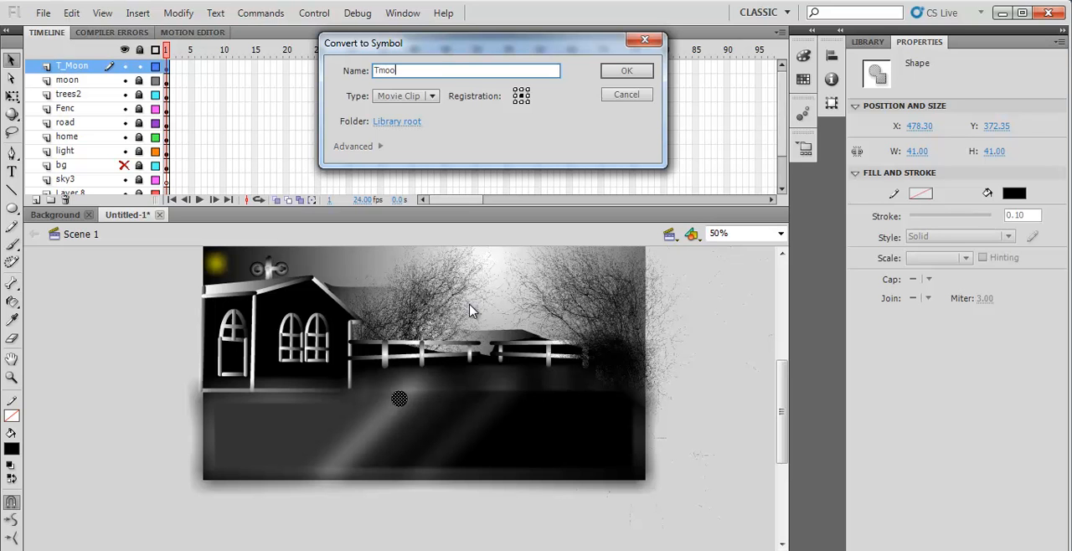
{"action": "left_click", "coordinate": [620, 72]}
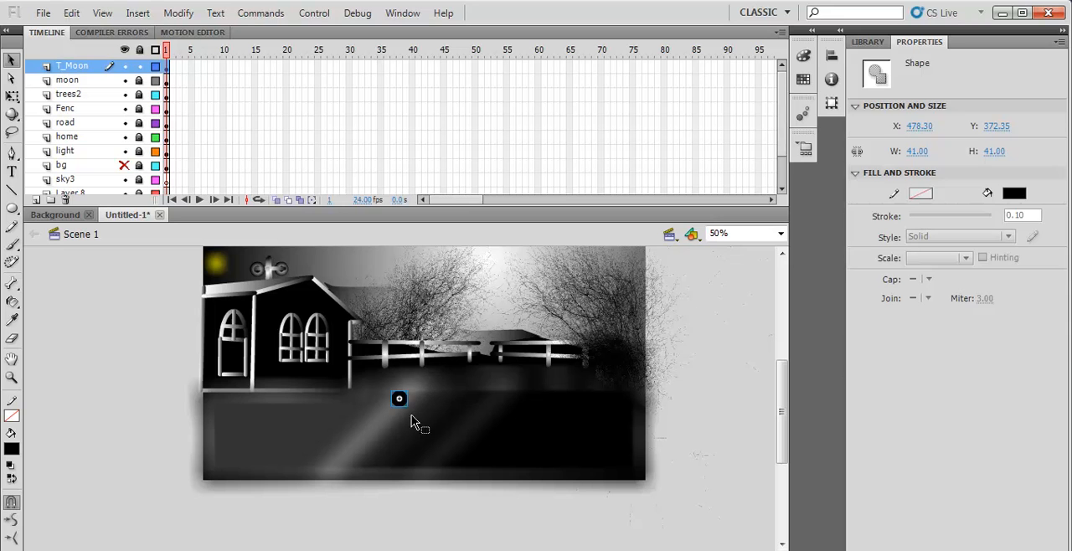
{"action": "left_click_drag", "start_coordinate": [401, 403], "coordinate": [206, 266]}
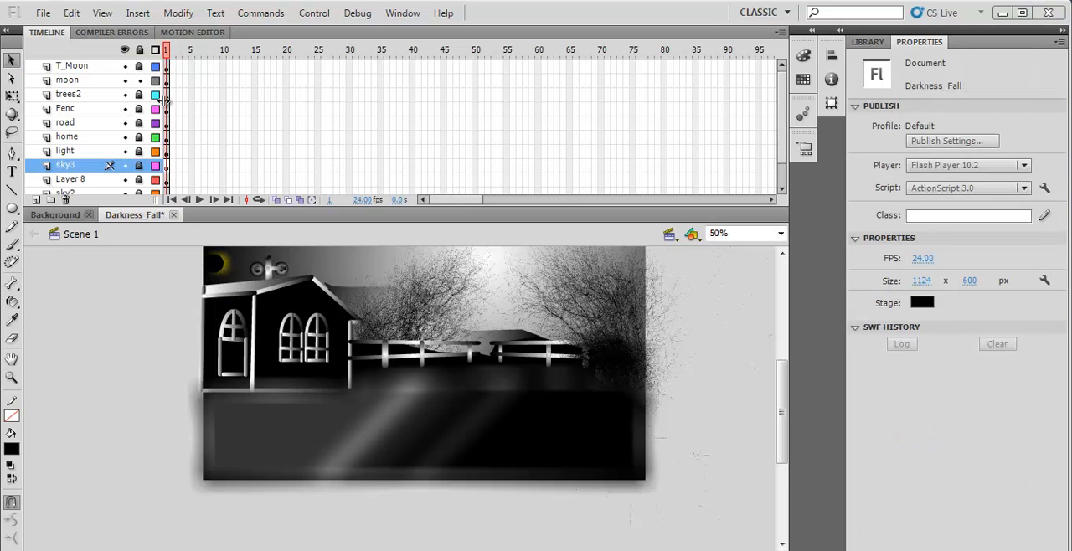
- Test the movie, view the preview of the scene maximized, and close it
{"action": "left_click", "coordinate": [311, 13]}
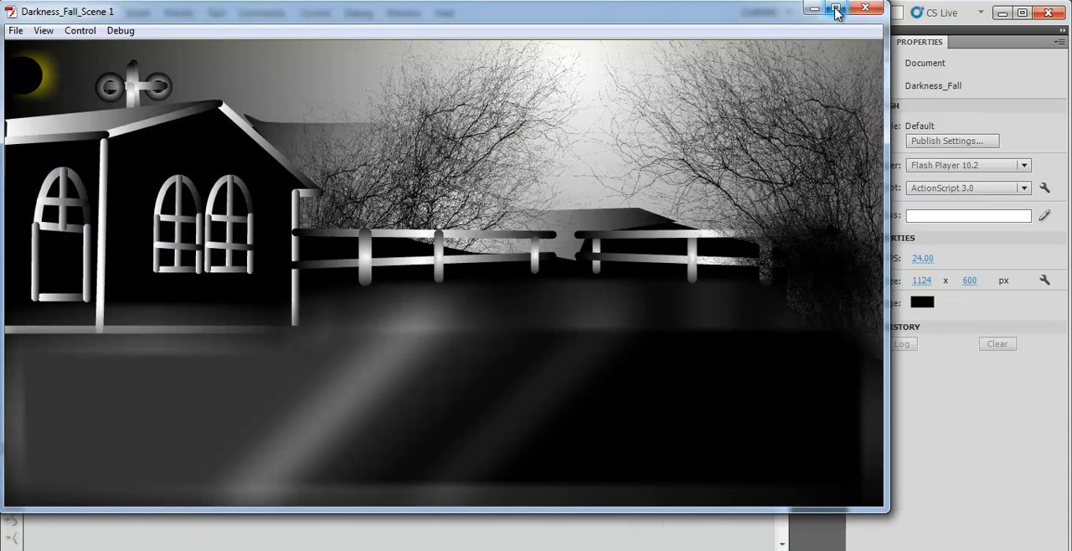
{"action": "left_click_drag", "start_coordinate": [737, 21], "coordinate": [813, 34]}
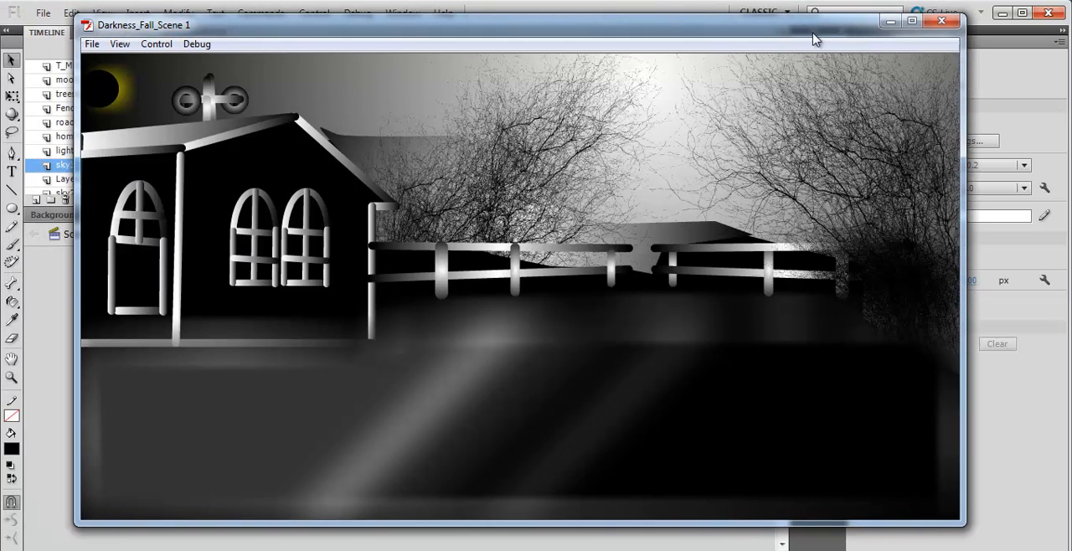
{"action": "left_click", "coordinate": [911, 20]}
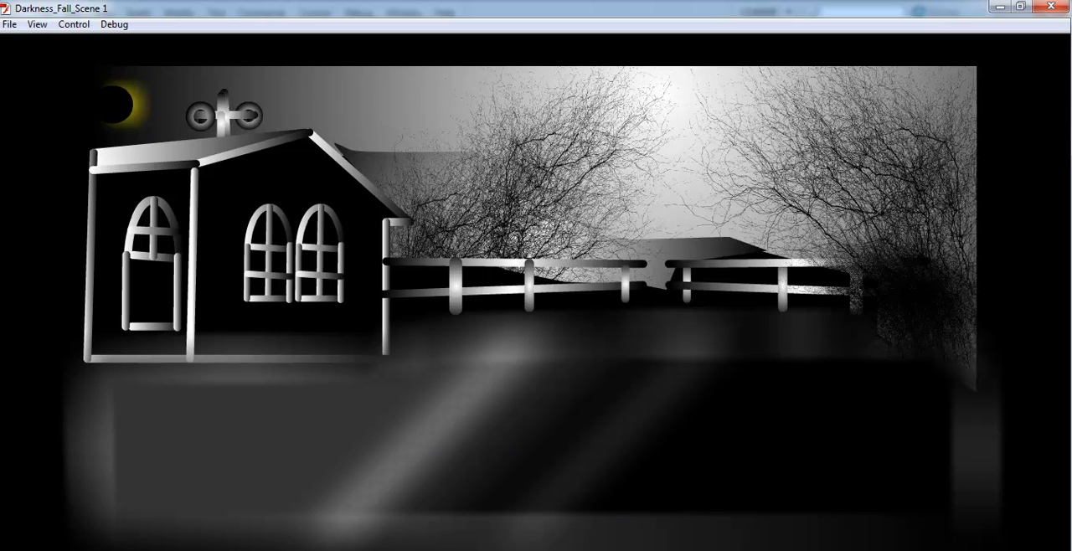
{"action": "left_click", "coordinate": [1049, 10]}
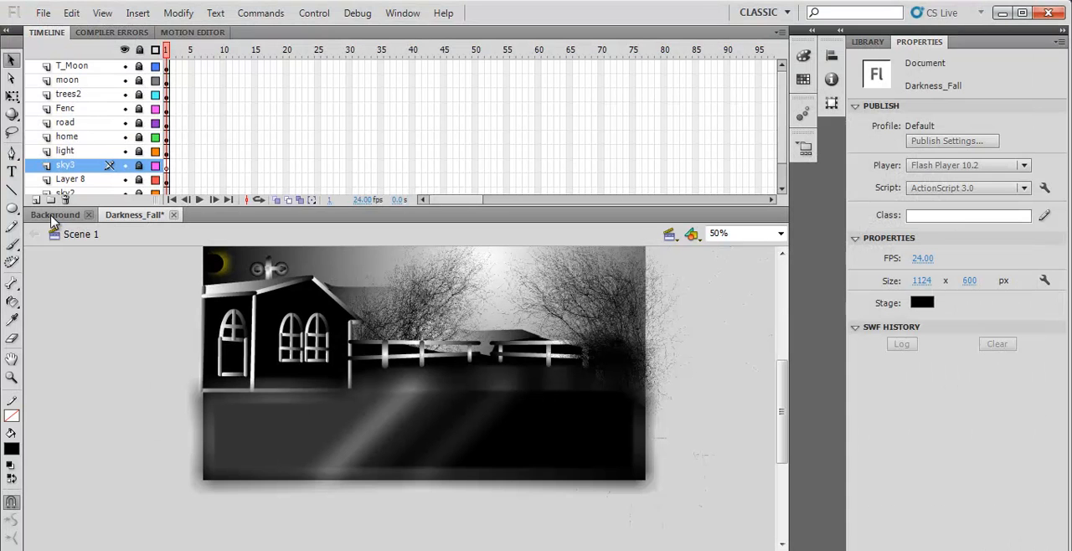
- Add a new layer above sky3 and set the Line tool to a Stippled stroke of 61.85
{"action": "left_click", "coordinate": [36, 200]}
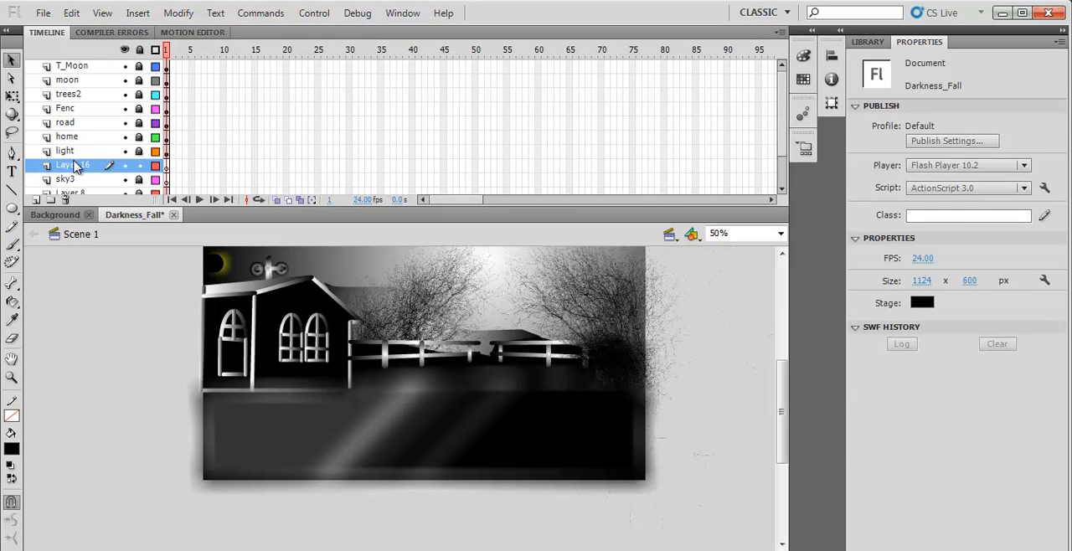
{"action": "mouse_move", "coordinate": [69, 168]}
{"action": "left_mouse_down"}
{"action": "mouse_move", "coordinate": [75, 81]}
{"action": "mouse_move", "coordinate": [71, 172]}
{"action": "left_mouse_up"}
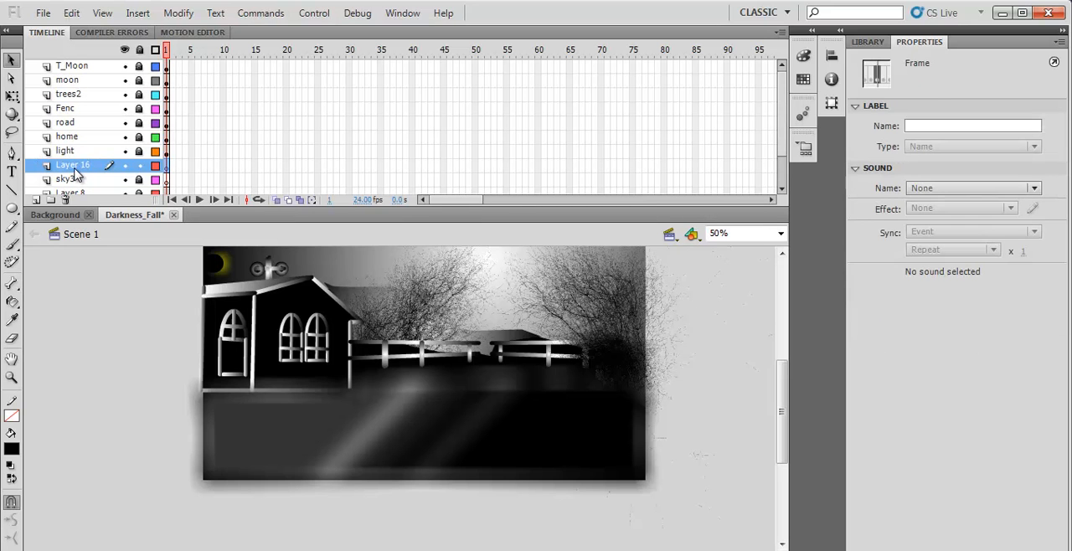
{"action": "left_click", "coordinate": [12, 190]}
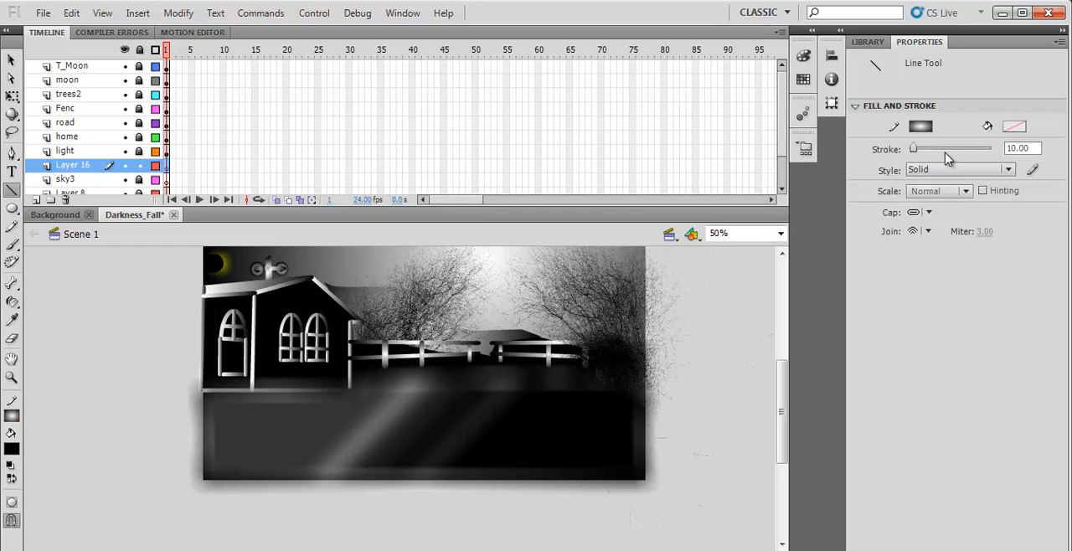
{"action": "mouse_move", "coordinate": [913, 149]}
{"action": "left_mouse_down"}
{"action": "mouse_move", "coordinate": [969, 149]}
{"action": "mouse_move", "coordinate": [935, 159]}
{"action": "left_mouse_up"}
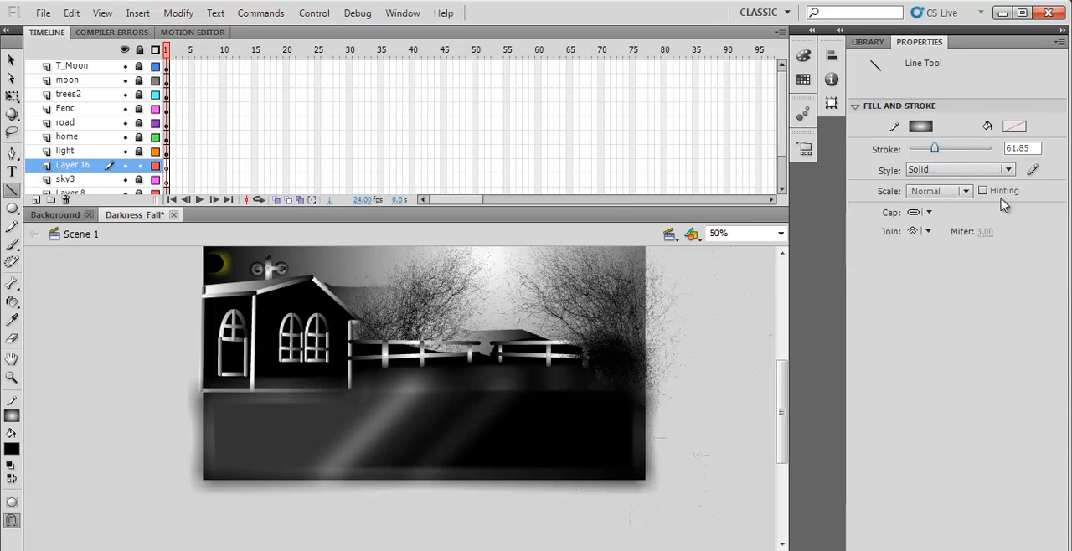
{"action": "left_click", "coordinate": [1009, 171]}
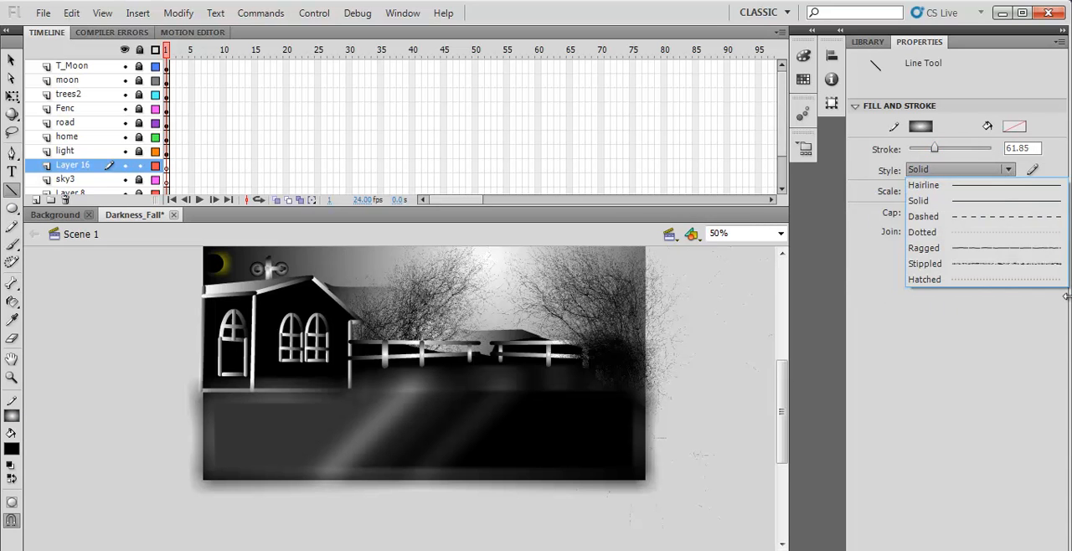
{"action": "left_click", "coordinate": [963, 264]}
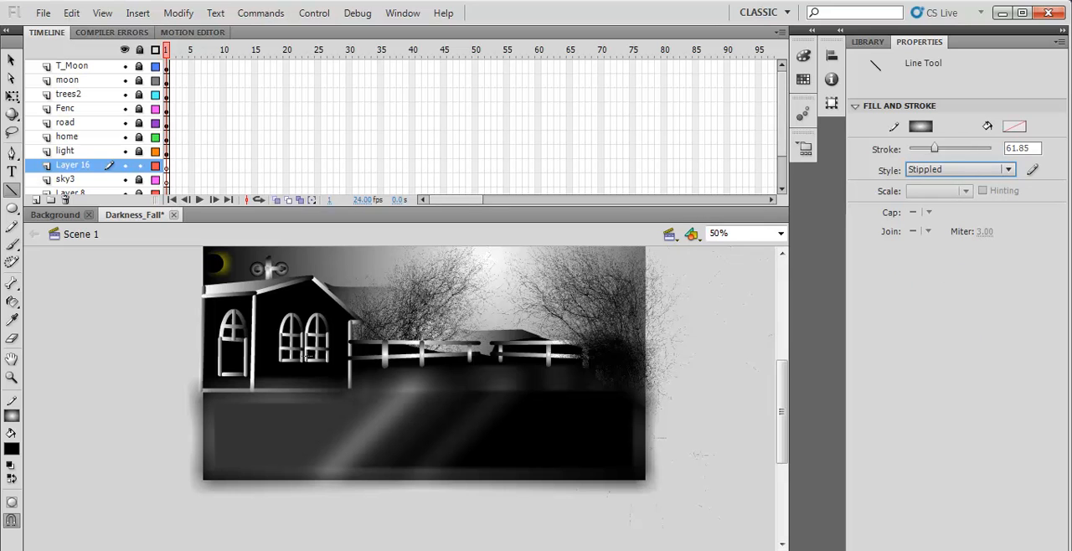
- Draw a series of parallel diagonal stippled lines across the road on the new layer to texture its surface
{"action": "left_click", "coordinate": [167, 166]}
{"action": "left_click_drag", "start_coordinate": [274, 422], "coordinate": [217, 475]}
{"action": "mouse_move", "coordinate": [163, 550]}
{"action": "mouse_move", "coordinate": [478, 392]}
{"action": "left_mouse_down"}
{"action": "mouse_move", "coordinate": [462, 392]}
{"action": "mouse_move", "coordinate": [375, 463]}
{"action": "mouse_move", "coordinate": [405, 467]}
{"action": "left_mouse_up"}
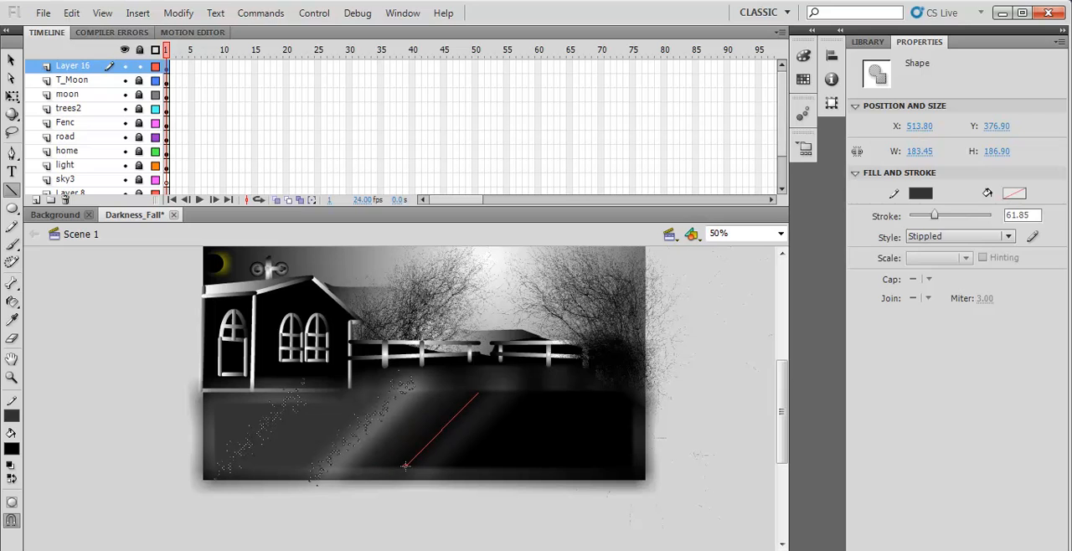
{"action": "mouse_move", "coordinate": [511, 397]}
{"action": "left_mouse_down"}
{"action": "mouse_move", "coordinate": [494, 434]}
{"action": "mouse_move", "coordinate": [425, 459]}
{"action": "mouse_move", "coordinate": [423, 478]}
{"action": "left_mouse_up"}
{"action": "left_click_drag", "start_coordinate": [493, 392], "coordinate": [421, 466]}
{"action": "left_click_drag", "start_coordinate": [452, 385], "coordinate": [362, 470]}
{"action": "left_click_drag", "start_coordinate": [434, 397], "coordinate": [360, 477]}
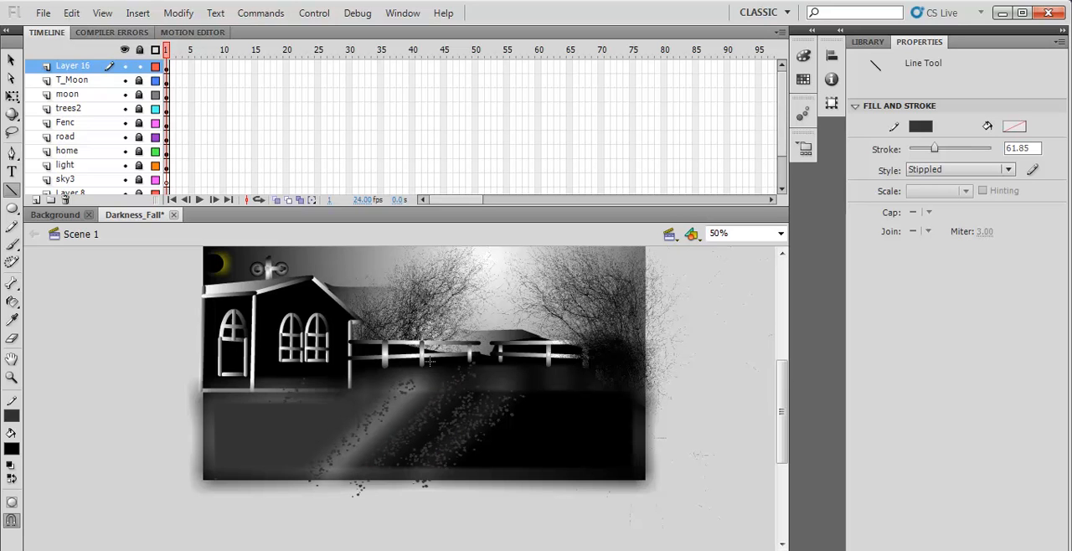
{"action": "left_click_drag", "start_coordinate": [382, 378], "coordinate": [282, 488]}
{"action": "left_click_drag", "start_coordinate": [337, 392], "coordinate": [276, 469]}
{"action": "left_click_drag", "start_coordinate": [552, 382], "coordinate": [451, 468]}
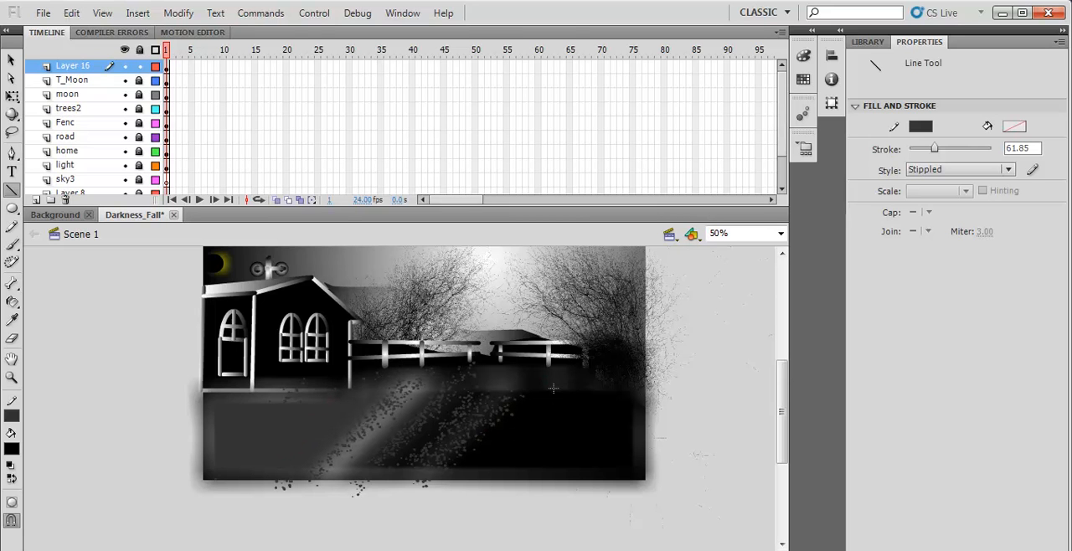
- Test the movie to view the stippled road, close the preview, and test it again in a maximized window
{"action": "left_click", "coordinate": [314, 13]}
{"action": "left_click", "coordinate": [365, 148]}
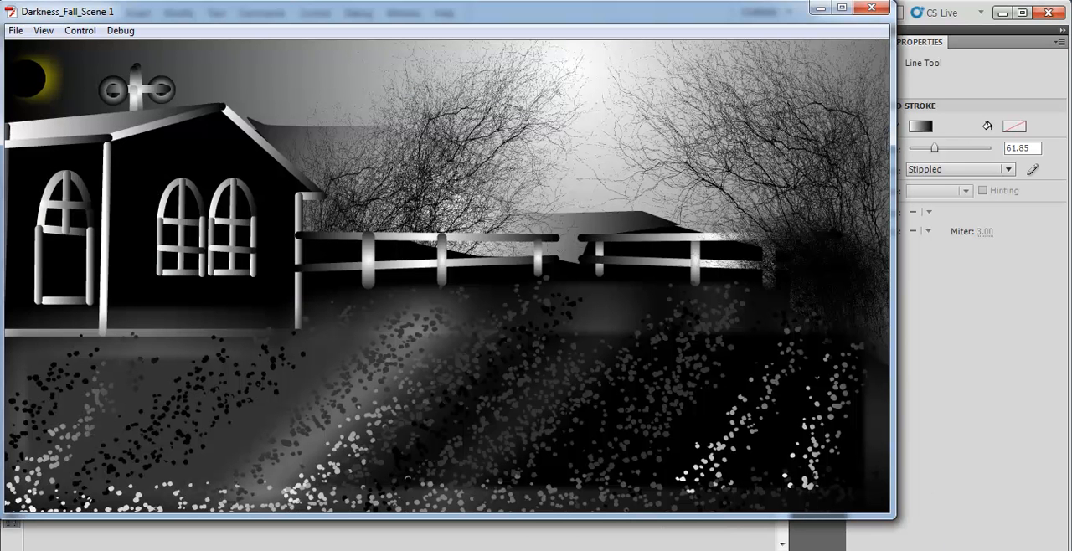
{"action": "left_click_drag", "start_coordinate": [737, 20], "coordinate": [785, 41]}
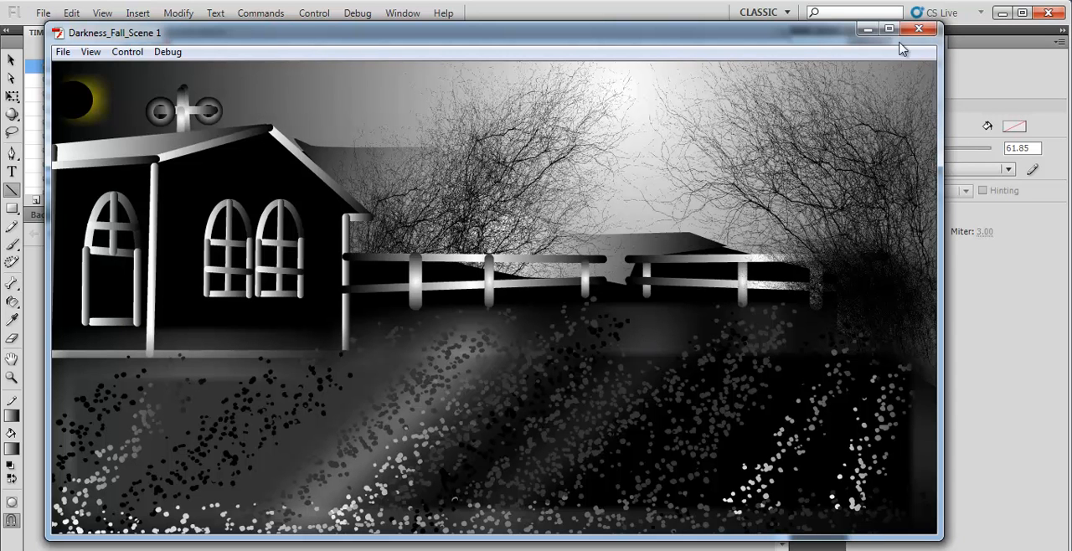
{"action": "left_click", "coordinate": [925, 30]}
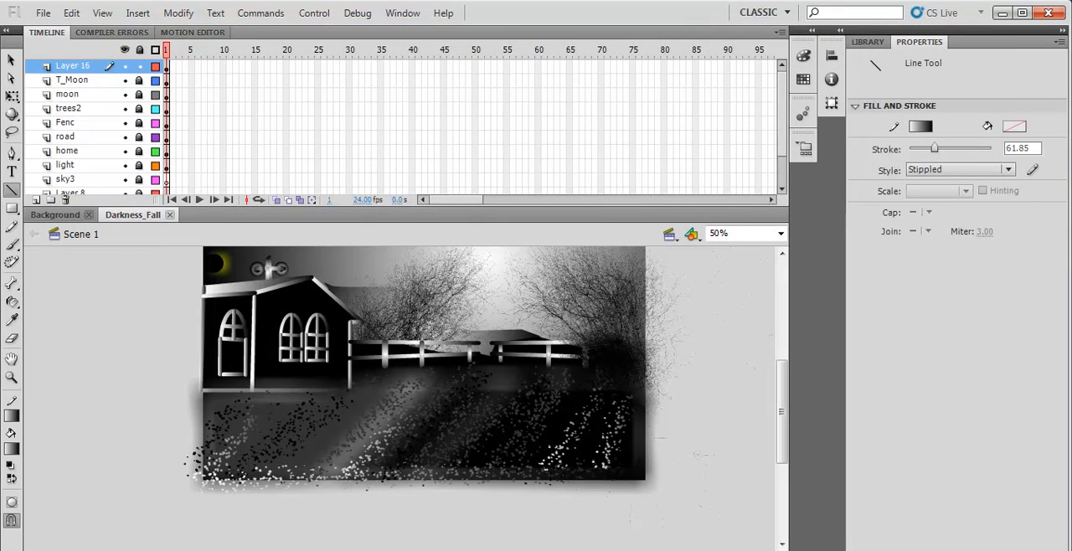
{"action": "key", "text": "ctrl+Return"}
{"action": "left_click", "coordinate": [929, 31]}
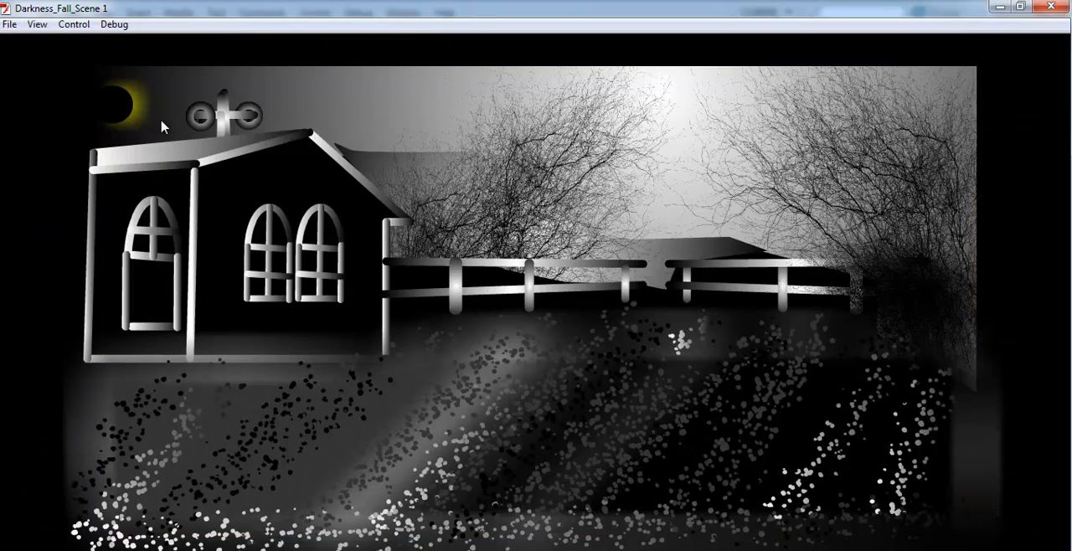